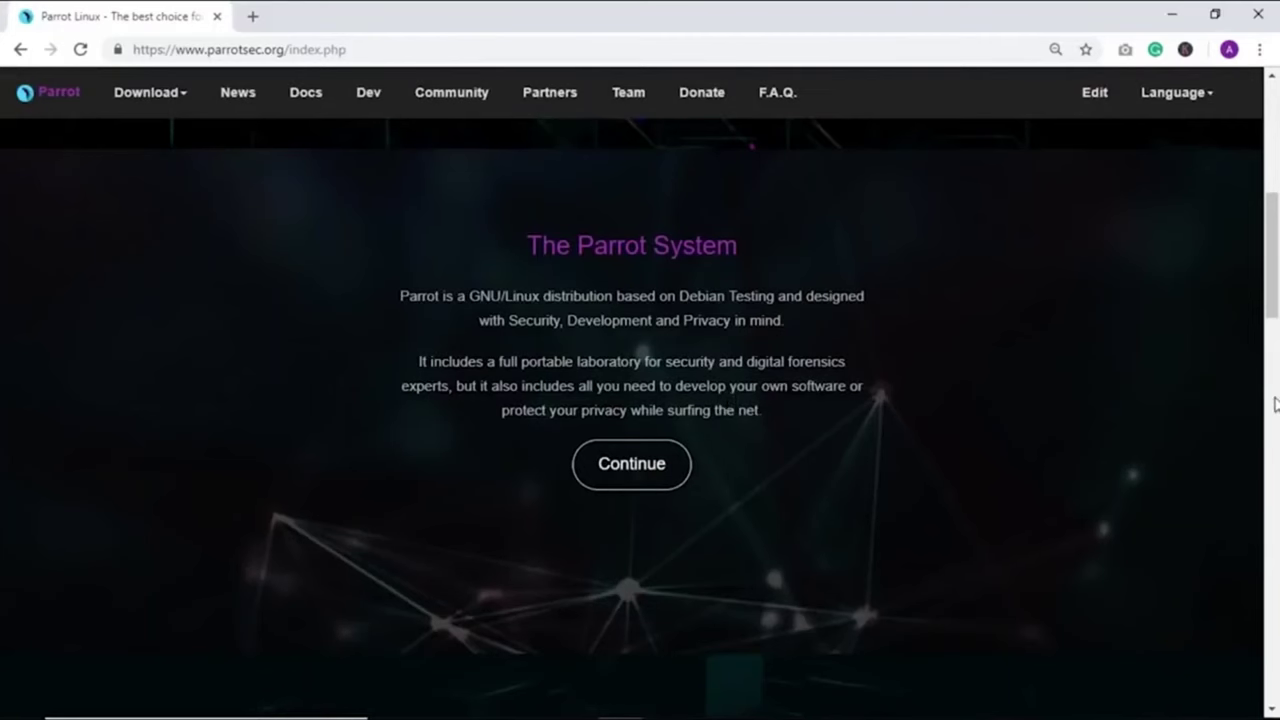
Scroll the parrotsec.org homepage past Project Goals and Features down to the desktop screenshots.
scroll(1272, 403, "down", 5)
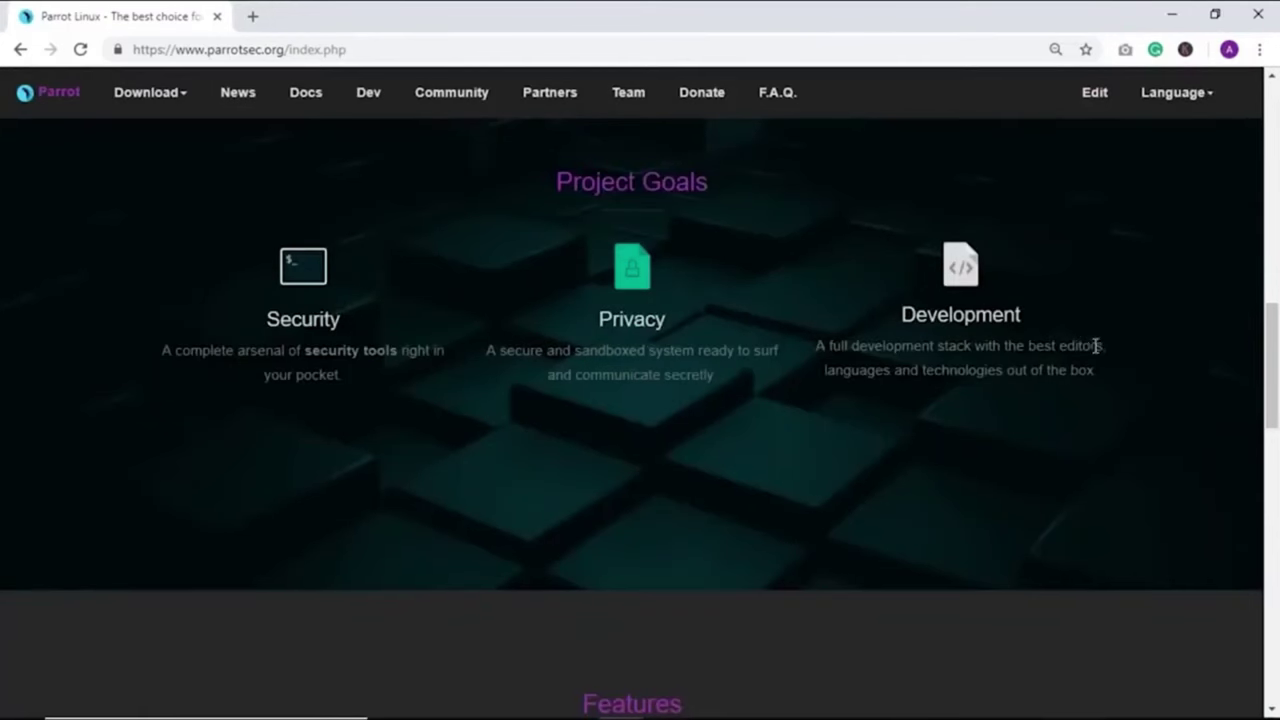
scroll(1275, 436, "down", 2)
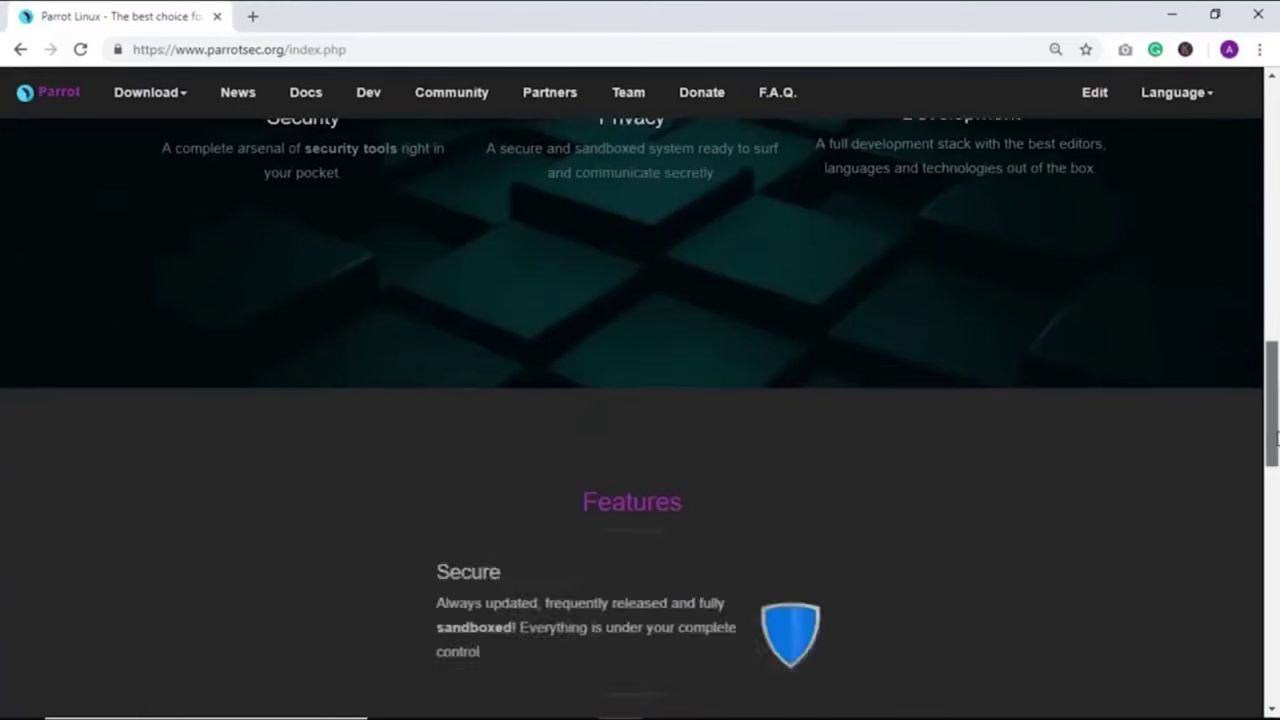
left_click_drag(1275, 436, 1276, 501)
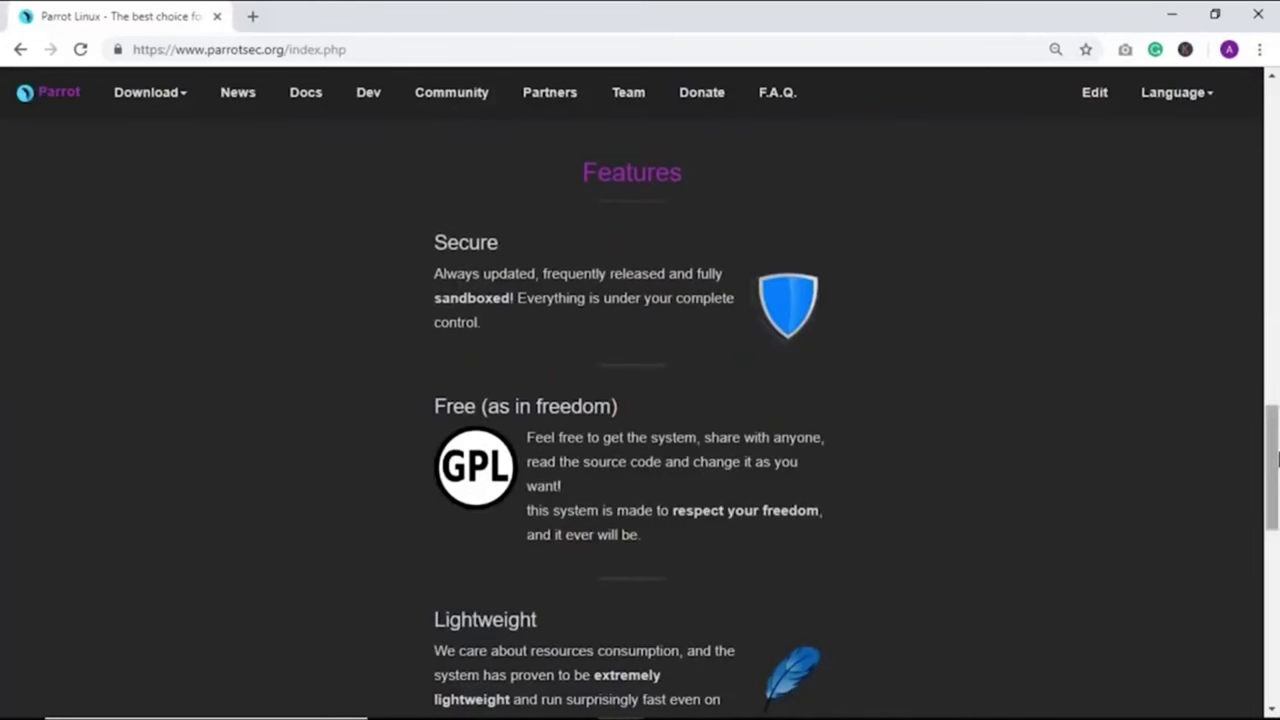
left_click_drag(1274, 457, 1274, 590)
Open the Security Edition download page and scroll down to the download cards.
left_click(168, 103)
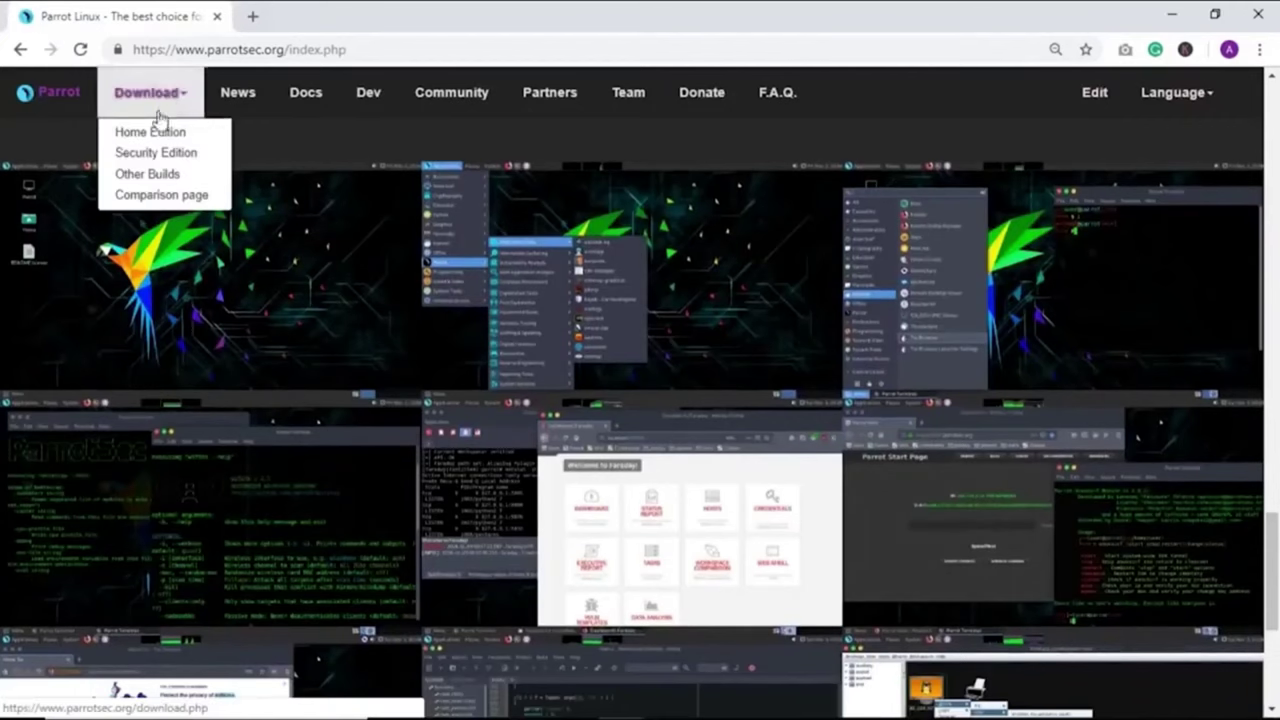
left_click(150, 156)
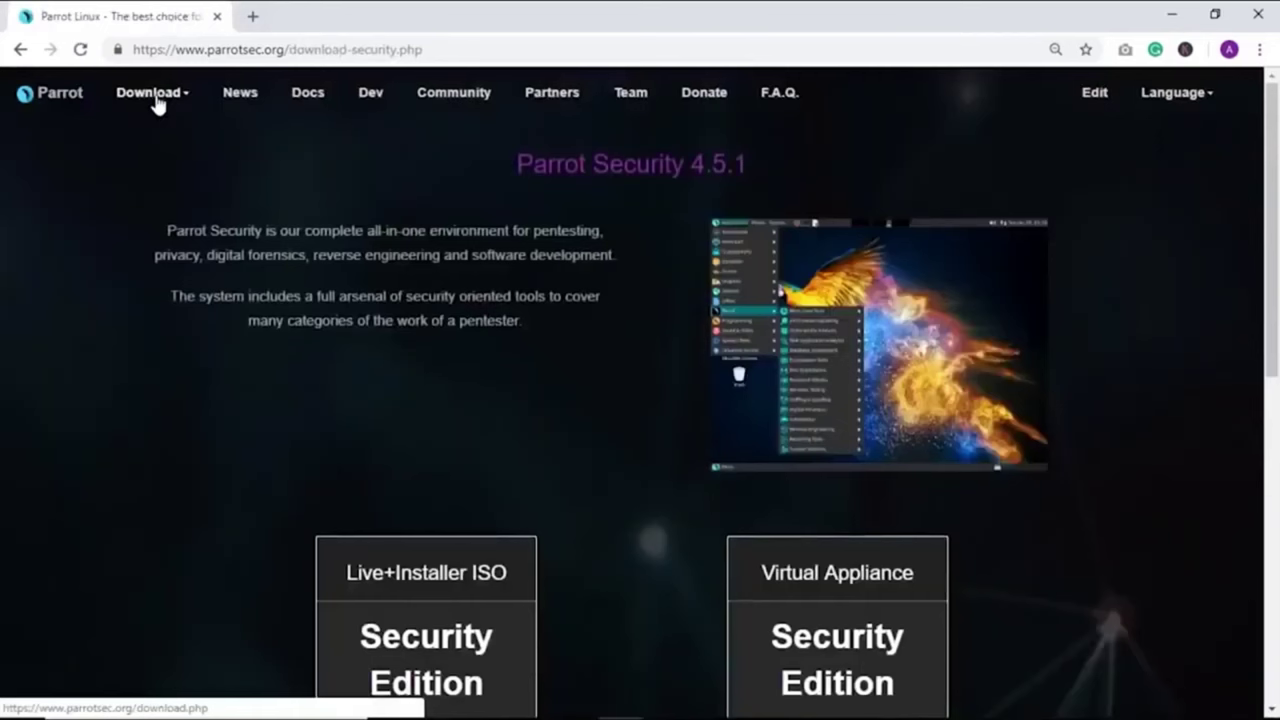
left_click(155, 96)
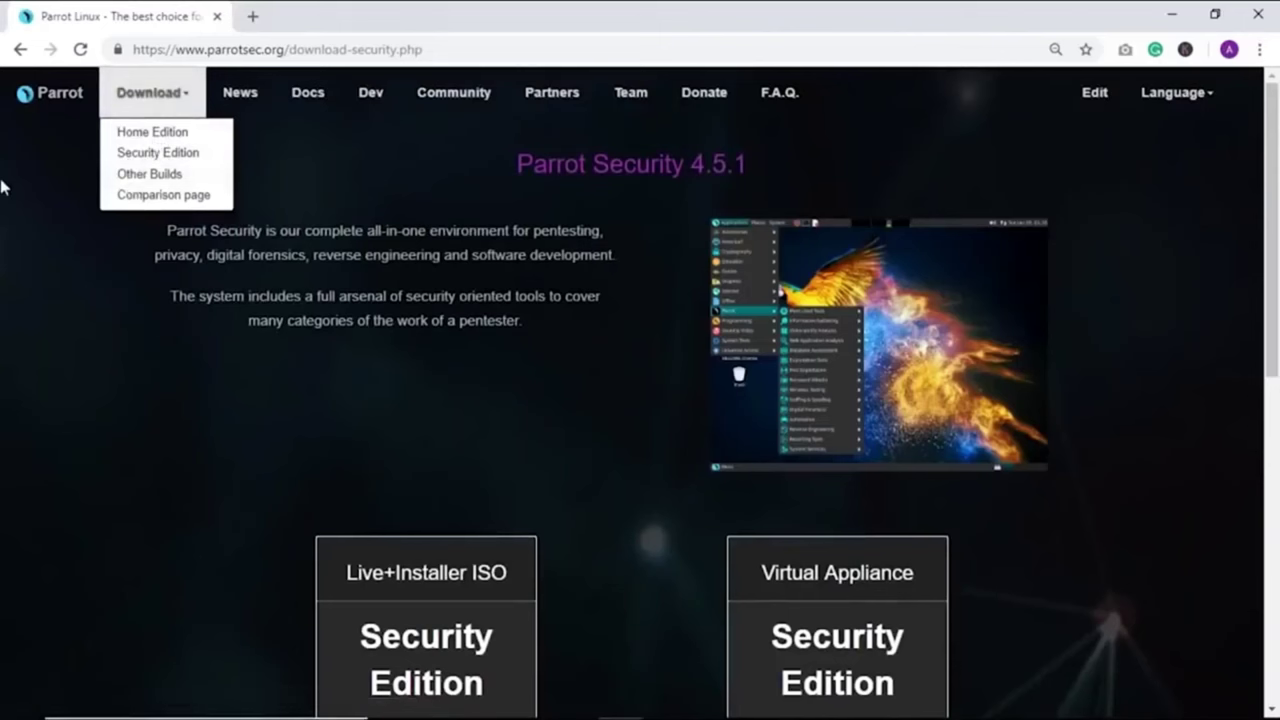
left_click(2, 187)
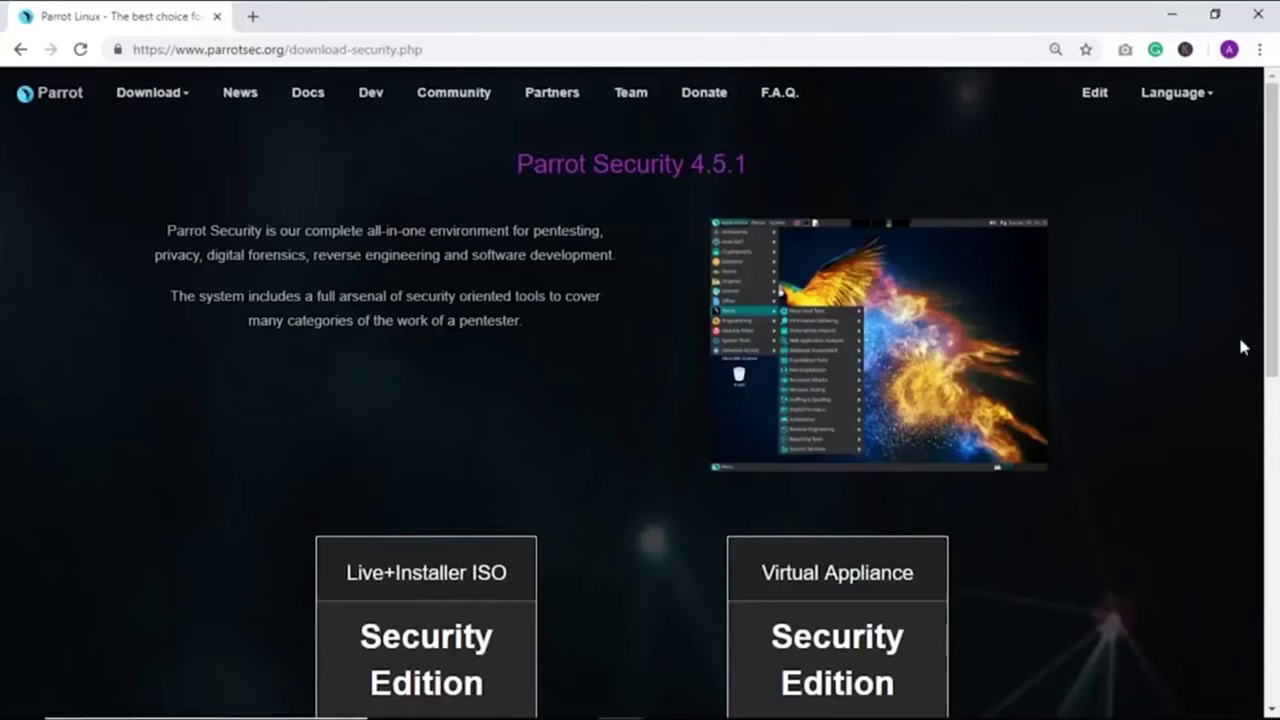
left_click_drag(1278, 376, 1276, 554)
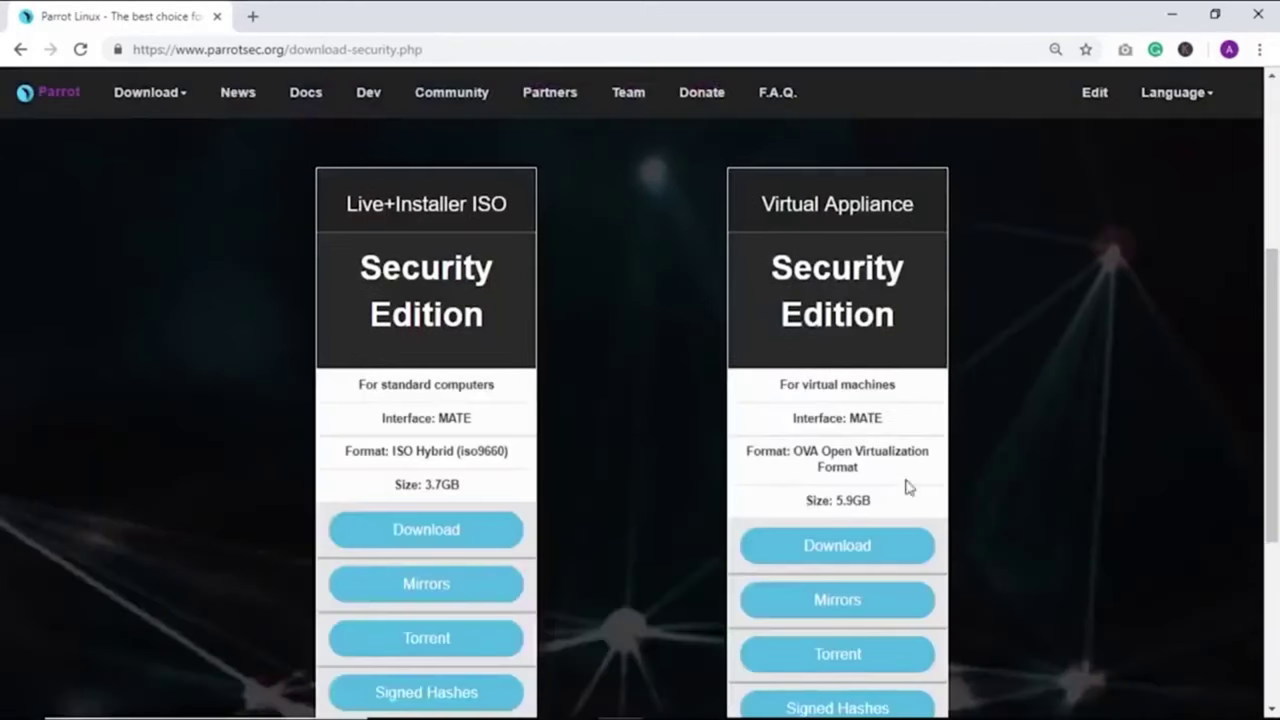
Highlight the Live+Installer ISO (3.7GB) and Virtual Appliance (5.9GB) sizes and headings.
left_click_drag(464, 490, 391, 491)
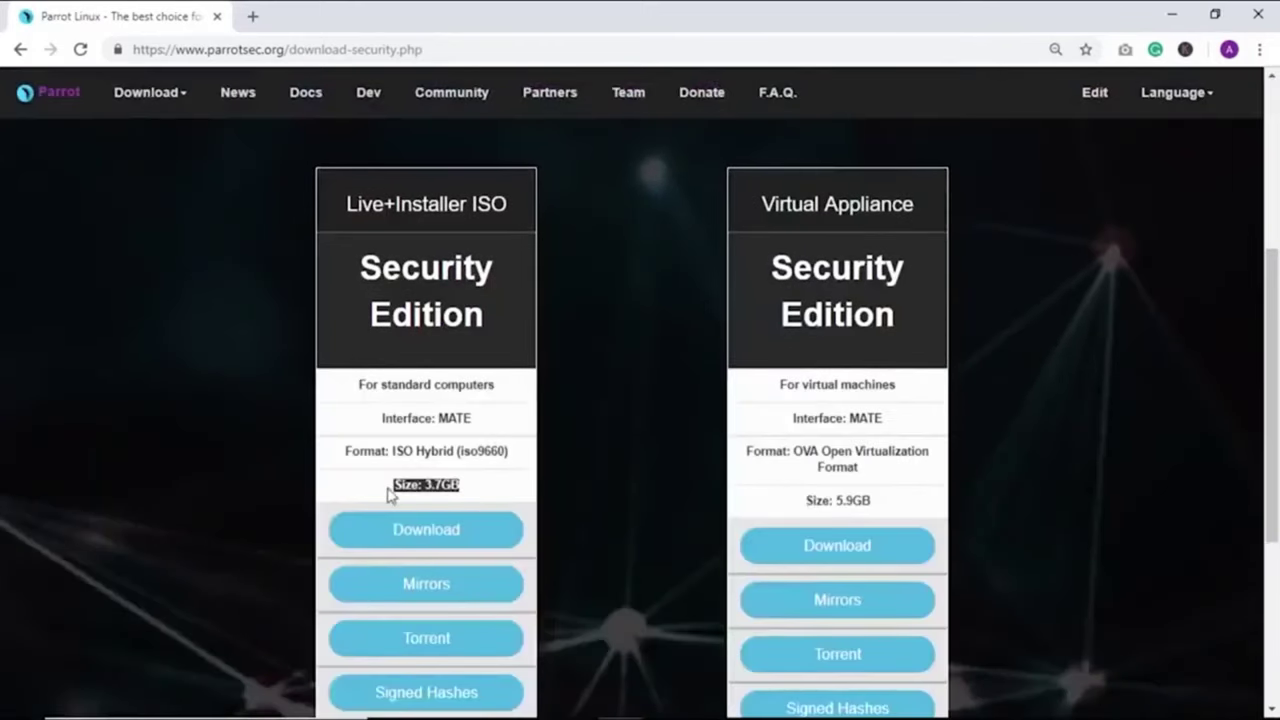
left_click_drag(877, 503, 782, 508)
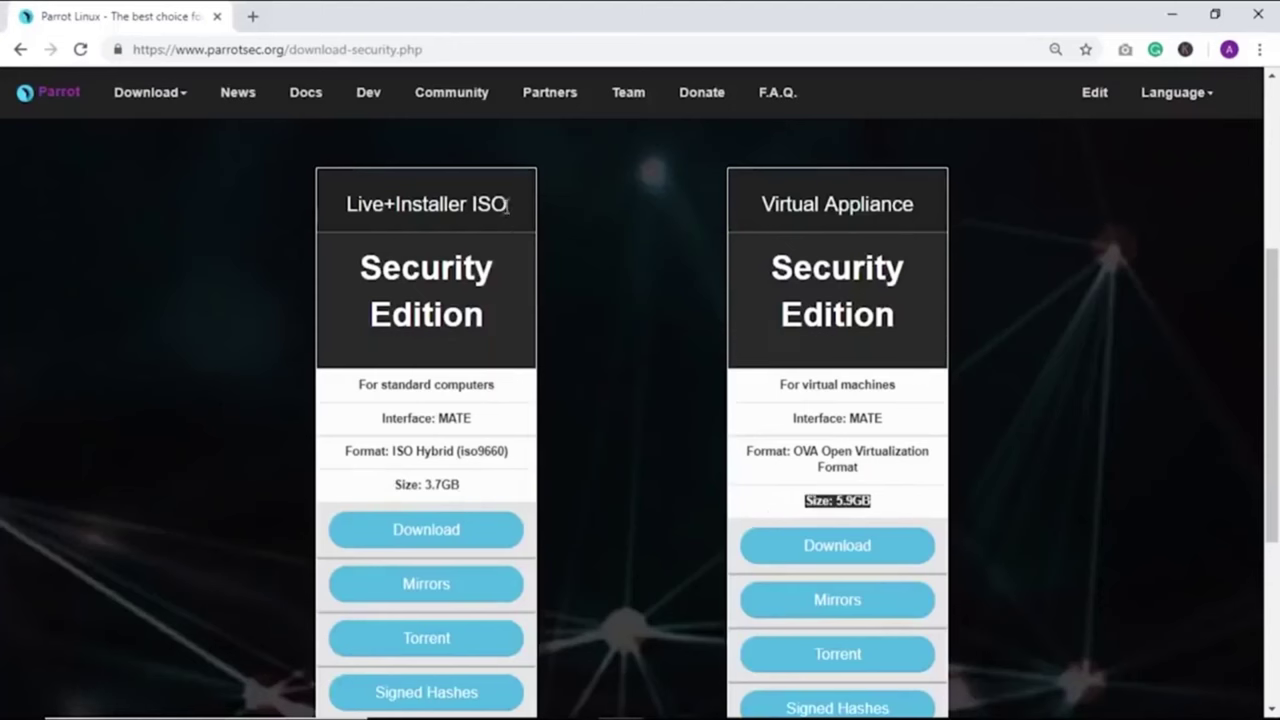
left_click_drag(507, 205, 348, 206)
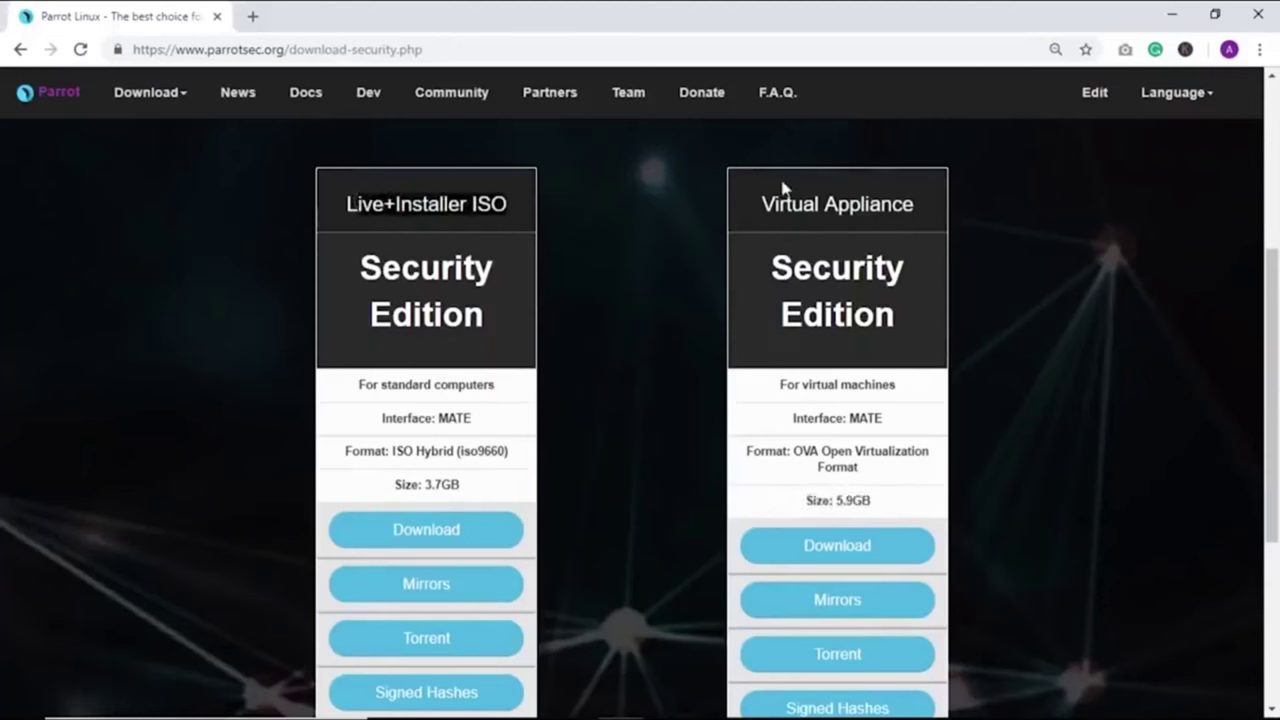
left_click_drag(916, 205, 762, 205)
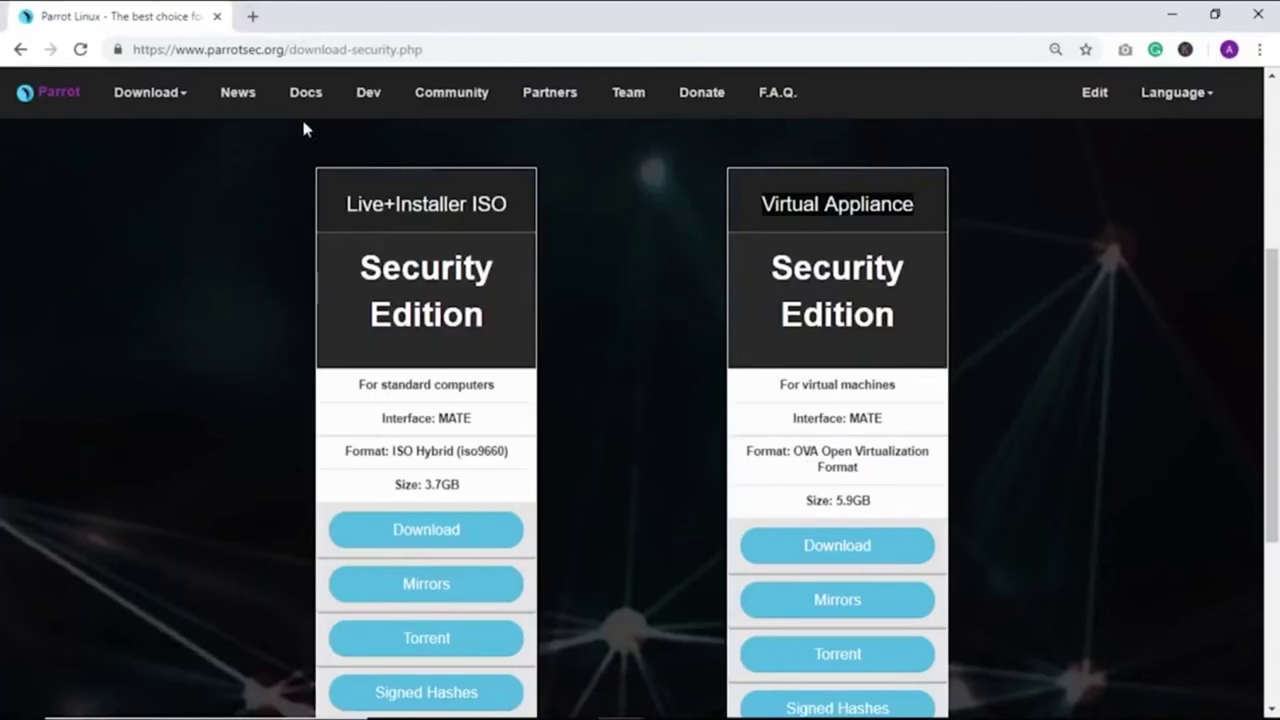
Search 'vmware' in a new tab and open the Workstation Pro product page.
left_click(254, 16)
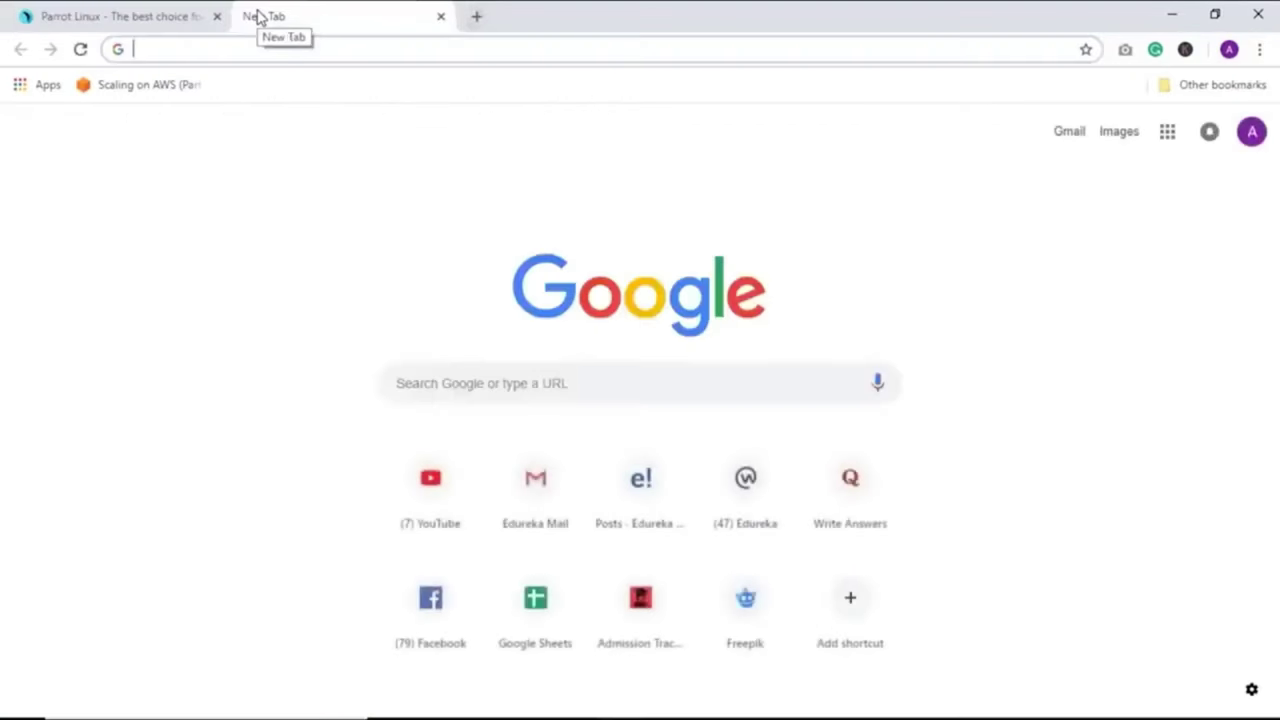
type("vmware")
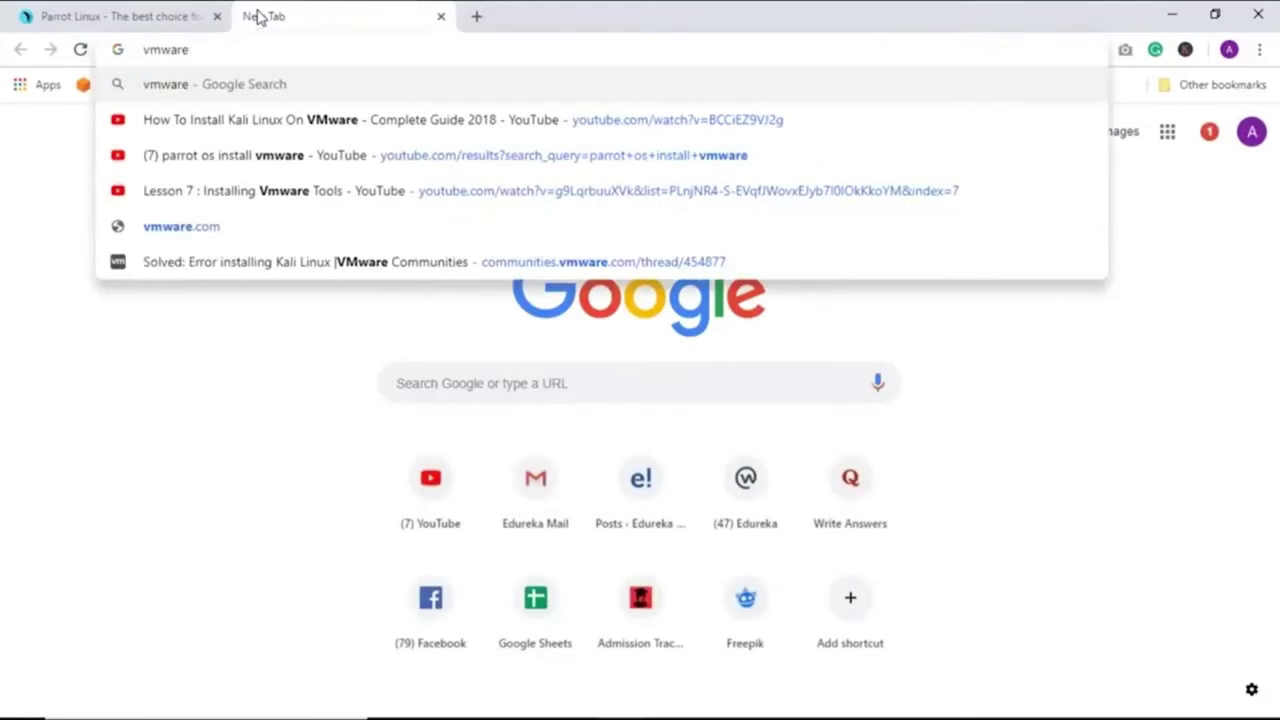
key("Return")
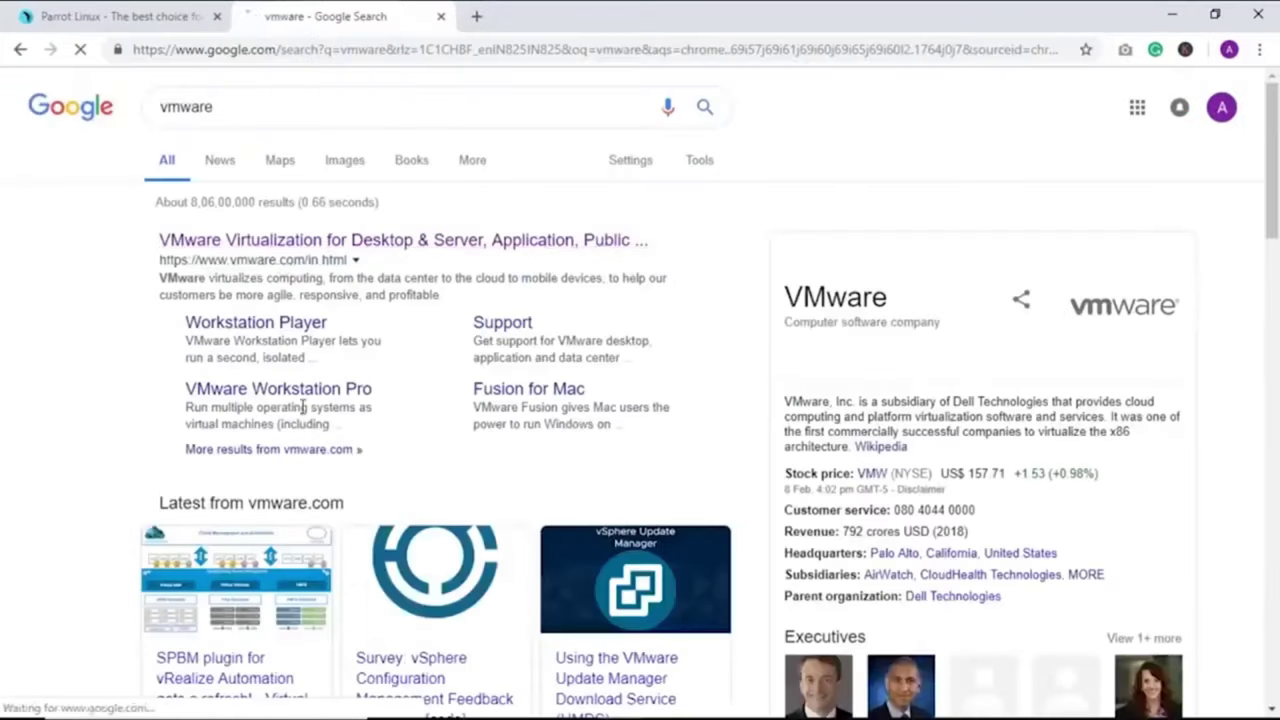
left_click(278, 389)
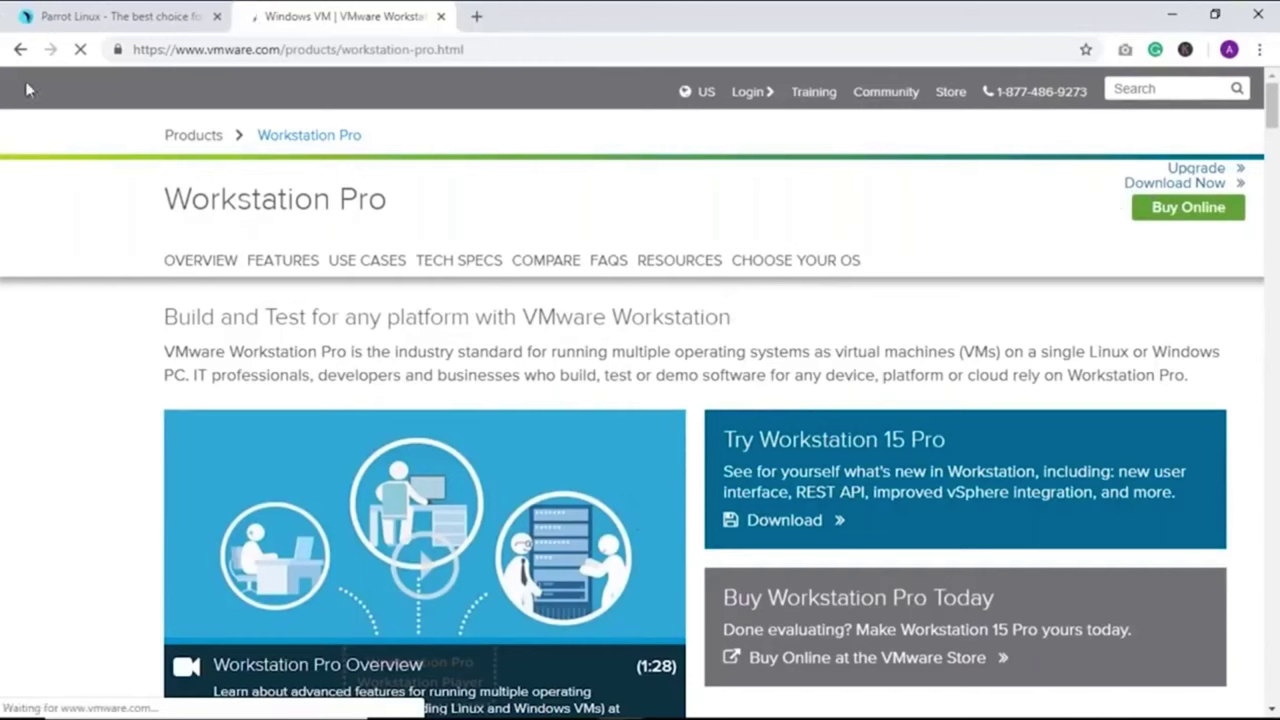
Go back to the results, open vmware.com and show its downloads list.
left_click(21, 49)
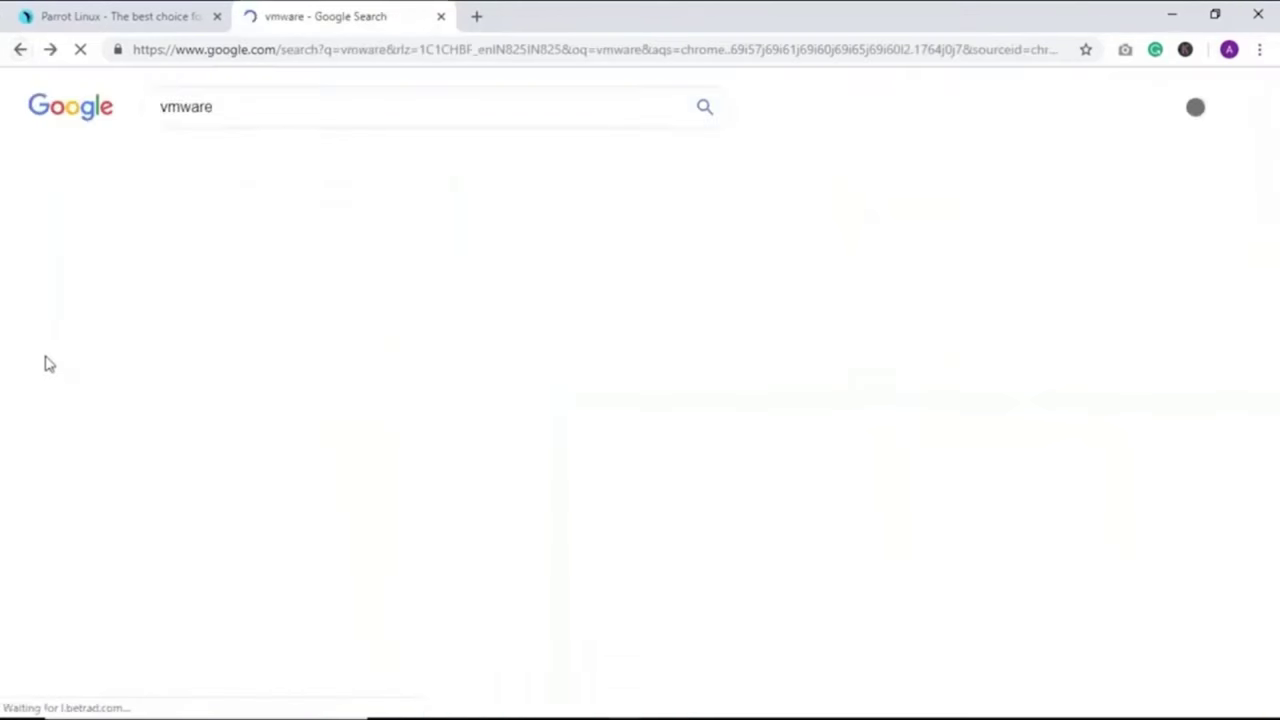
left_click(240, 241)
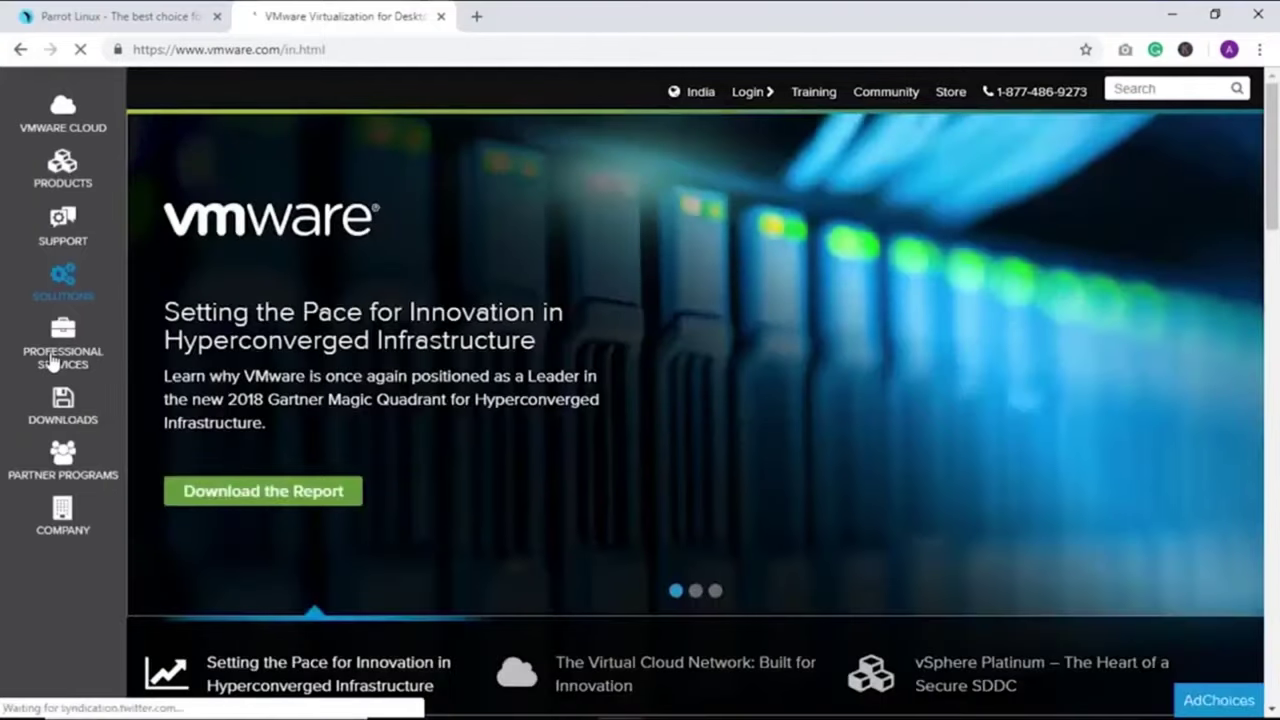
left_click(60, 403)
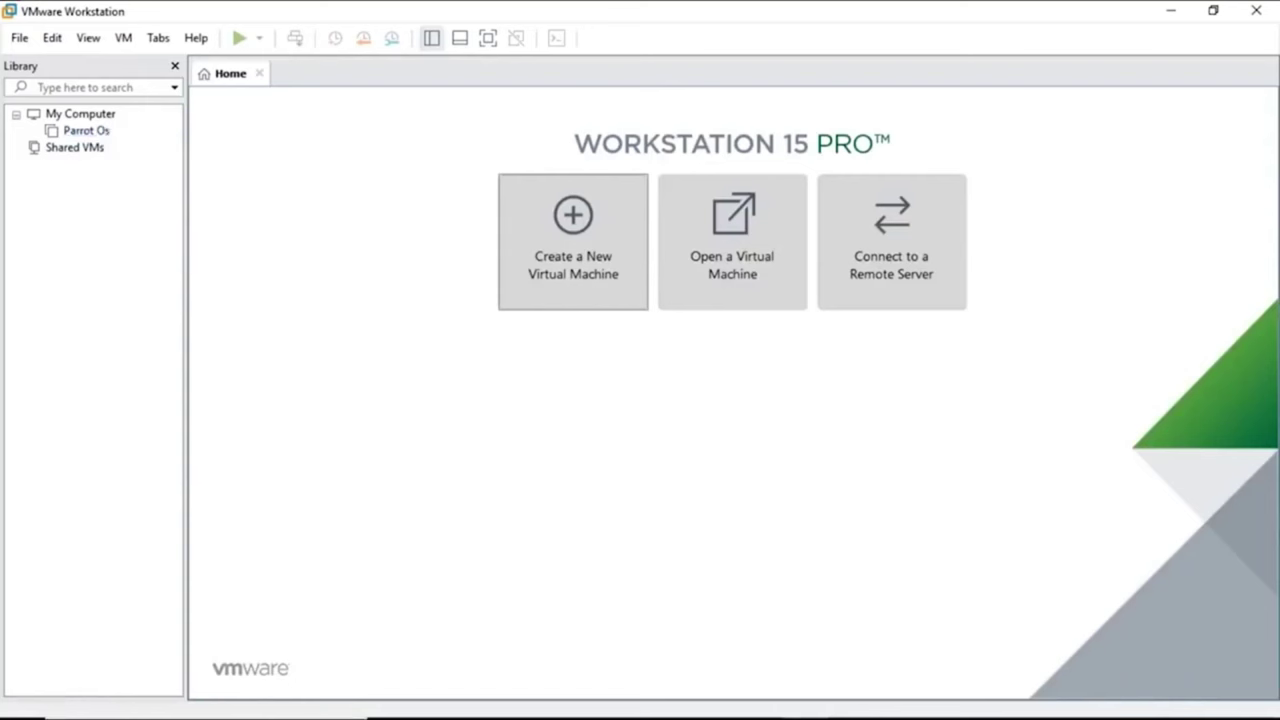
left_click(22, 40)
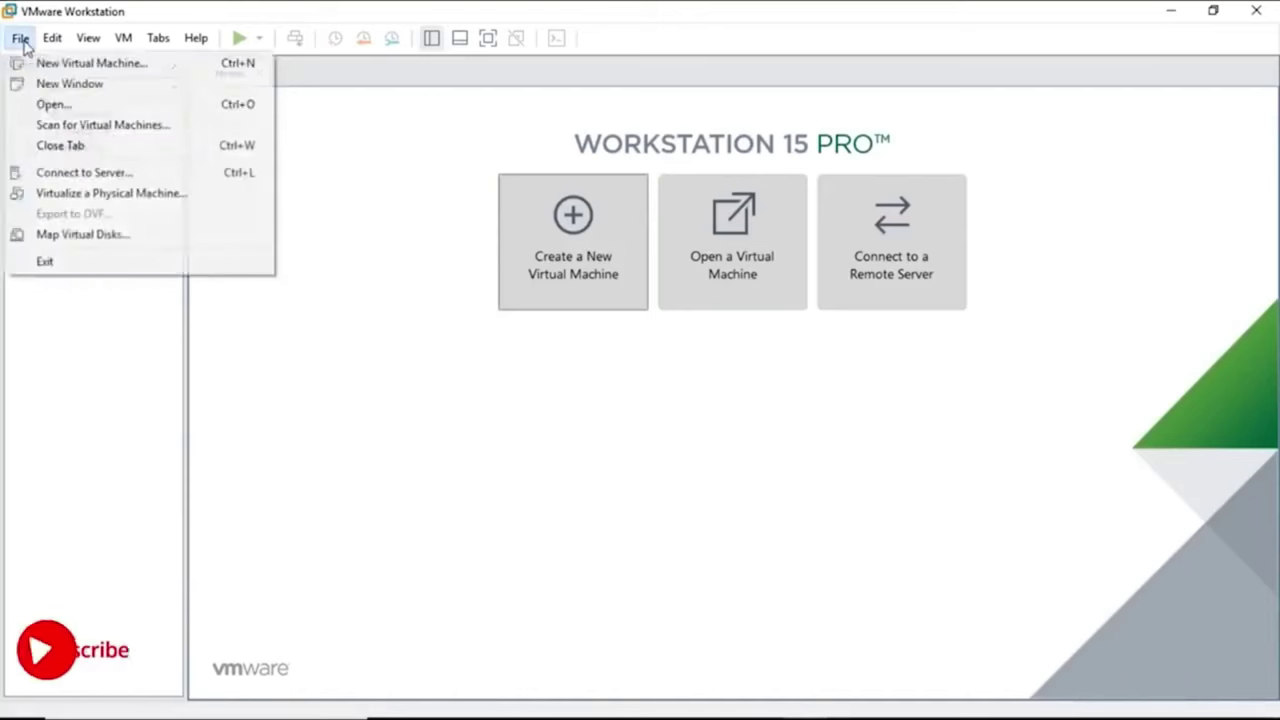
left_click(46, 105)
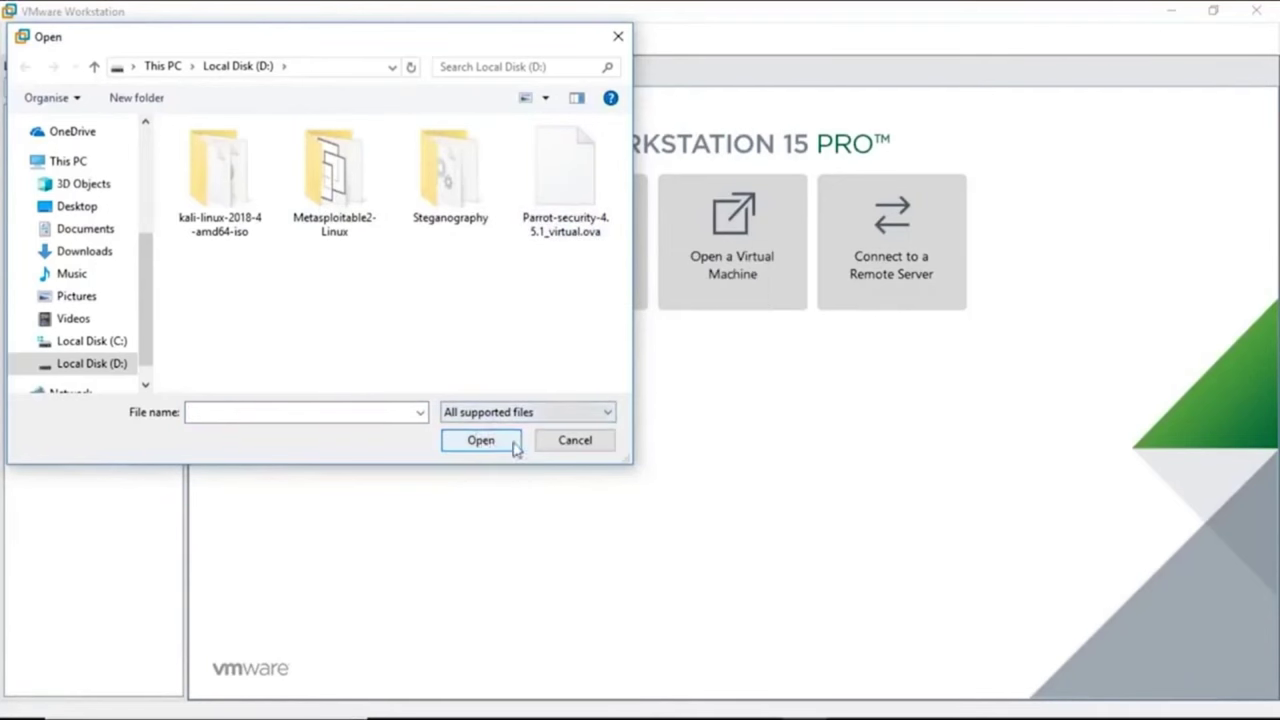
left_click(619, 42)
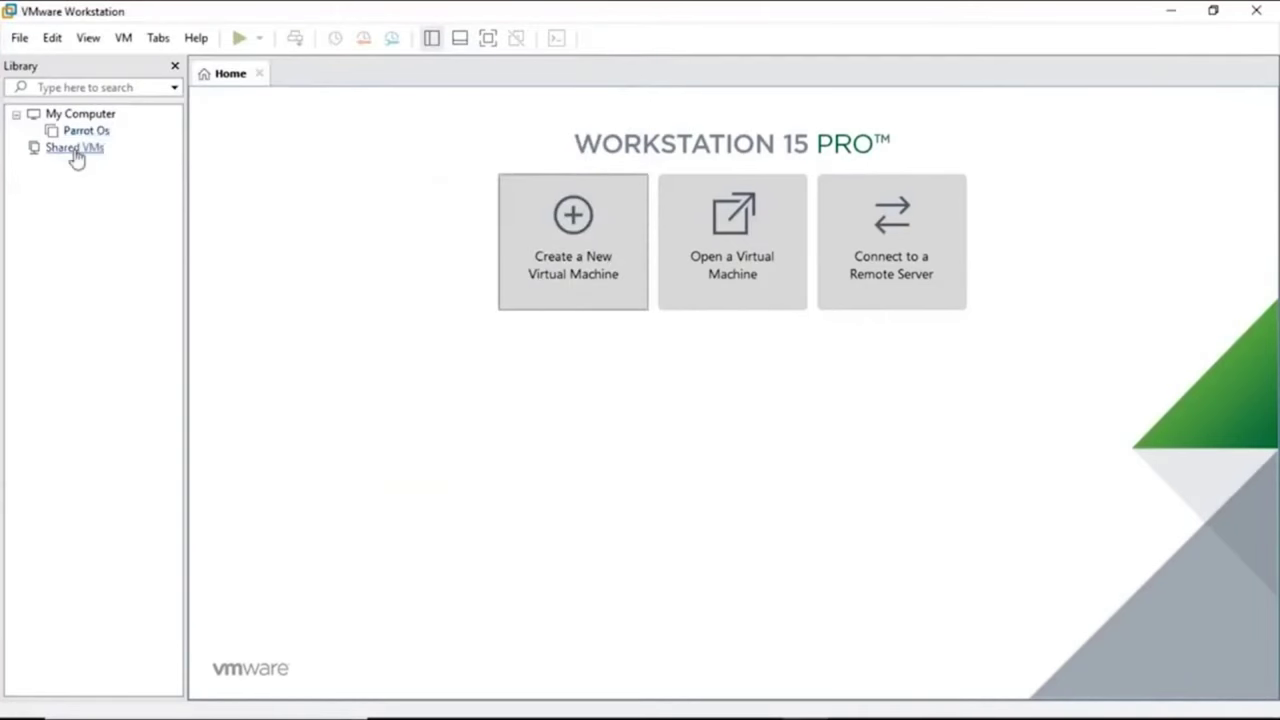
left_click(20, 38)
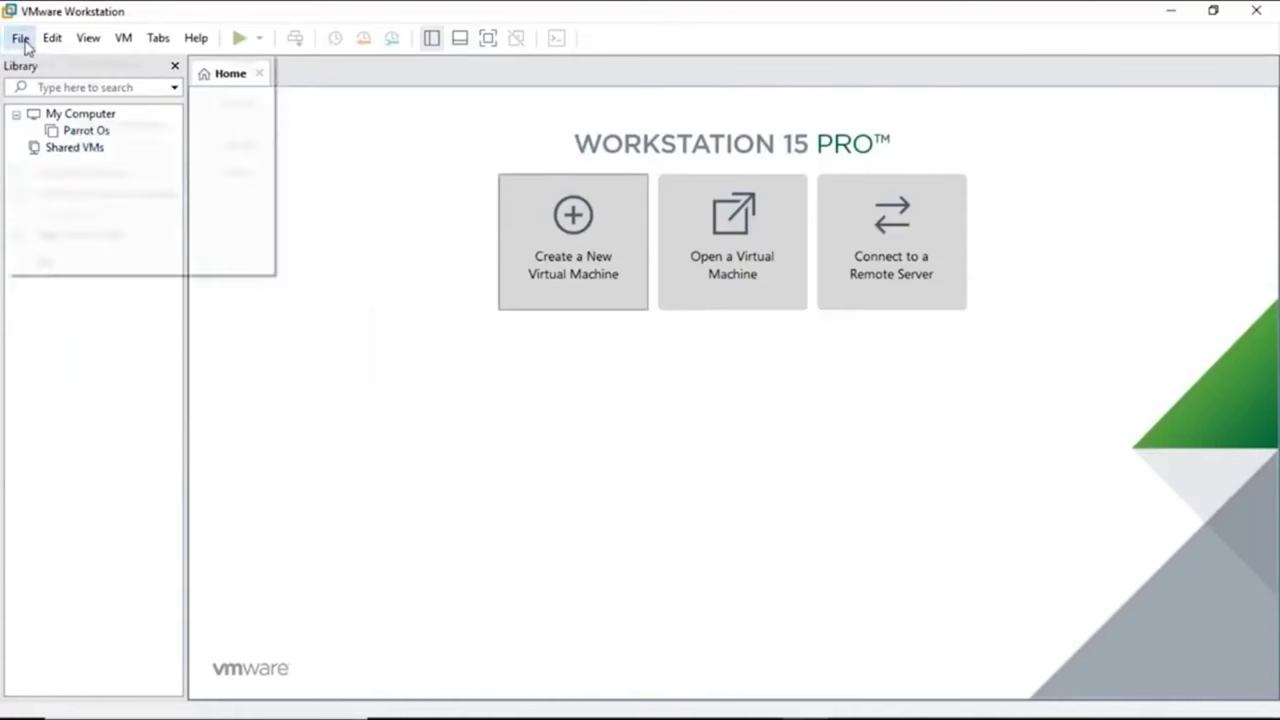
left_click(430, 325)
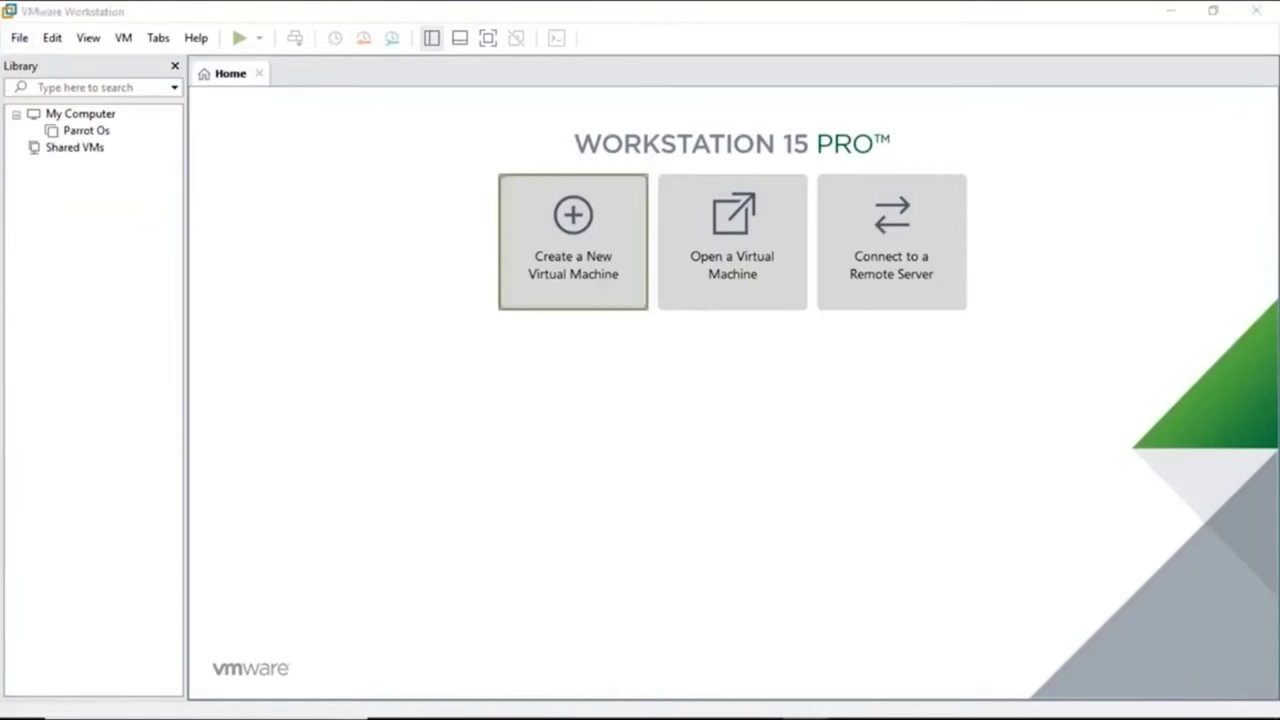
Start a new virtual machine installing from the Parrot-security-4.5.1_amd64 ISO image.
left_click(718, 542)
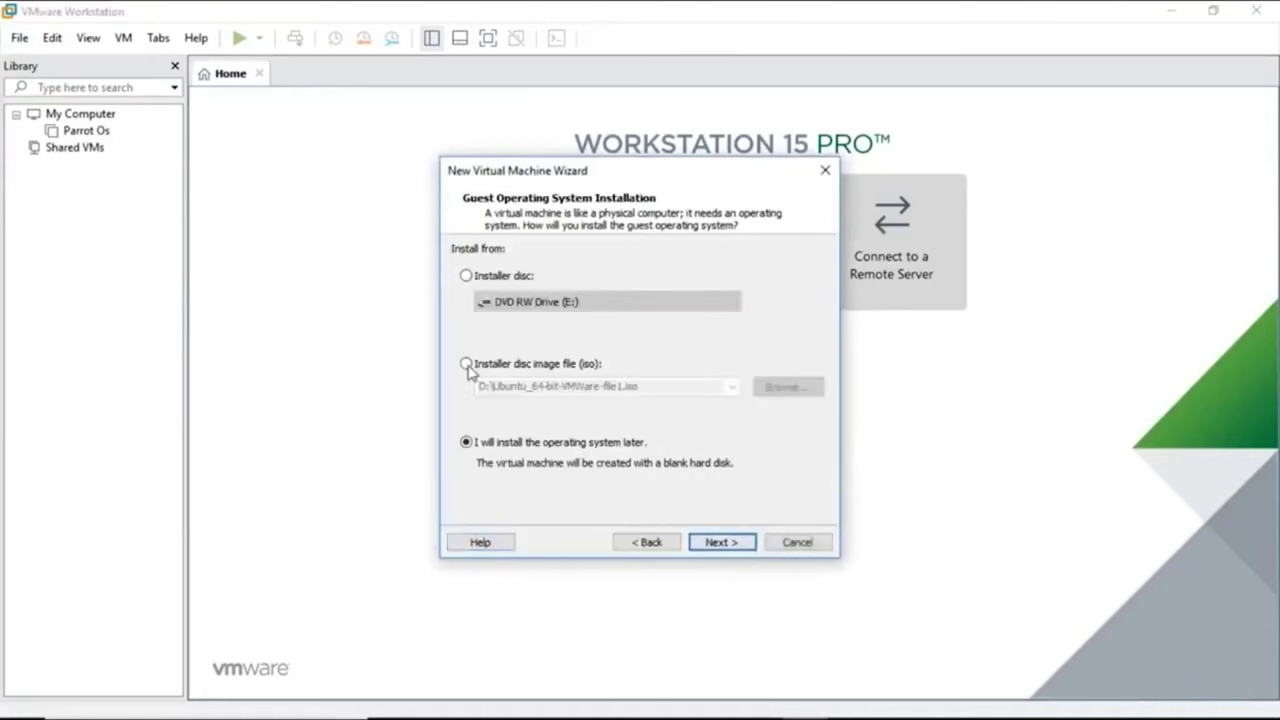
left_click(467, 365)
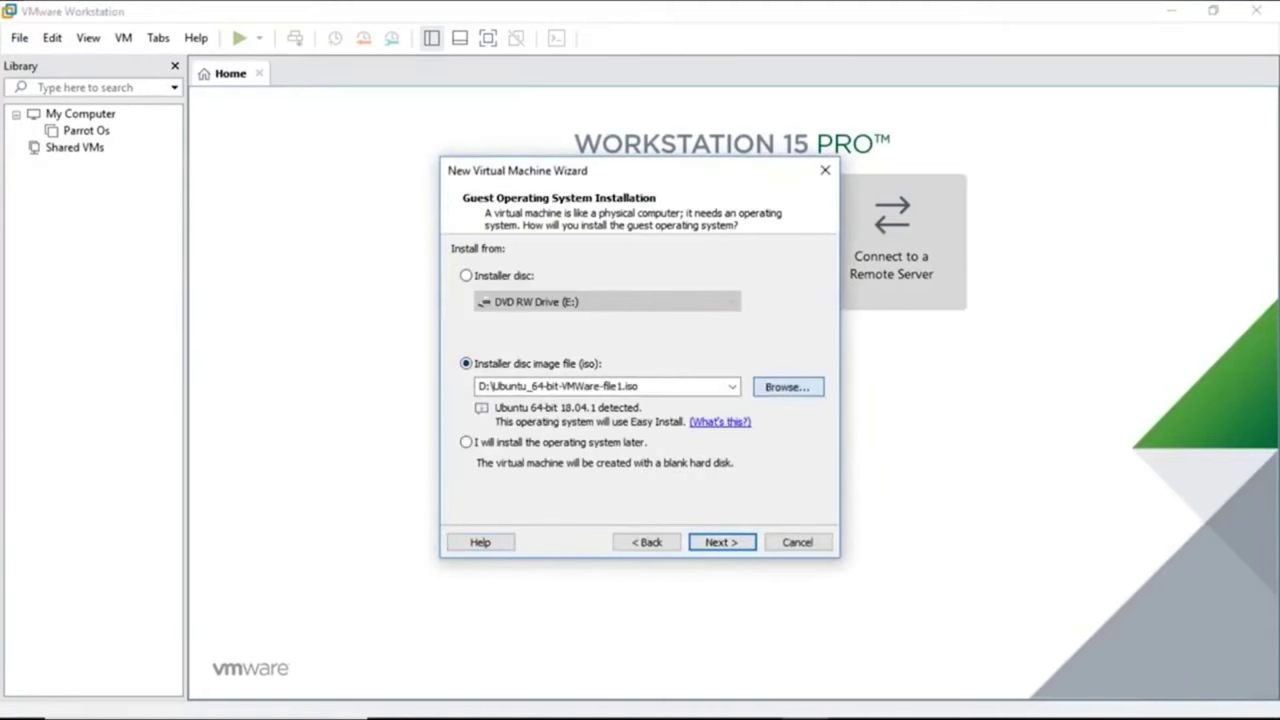
left_click(788, 387)
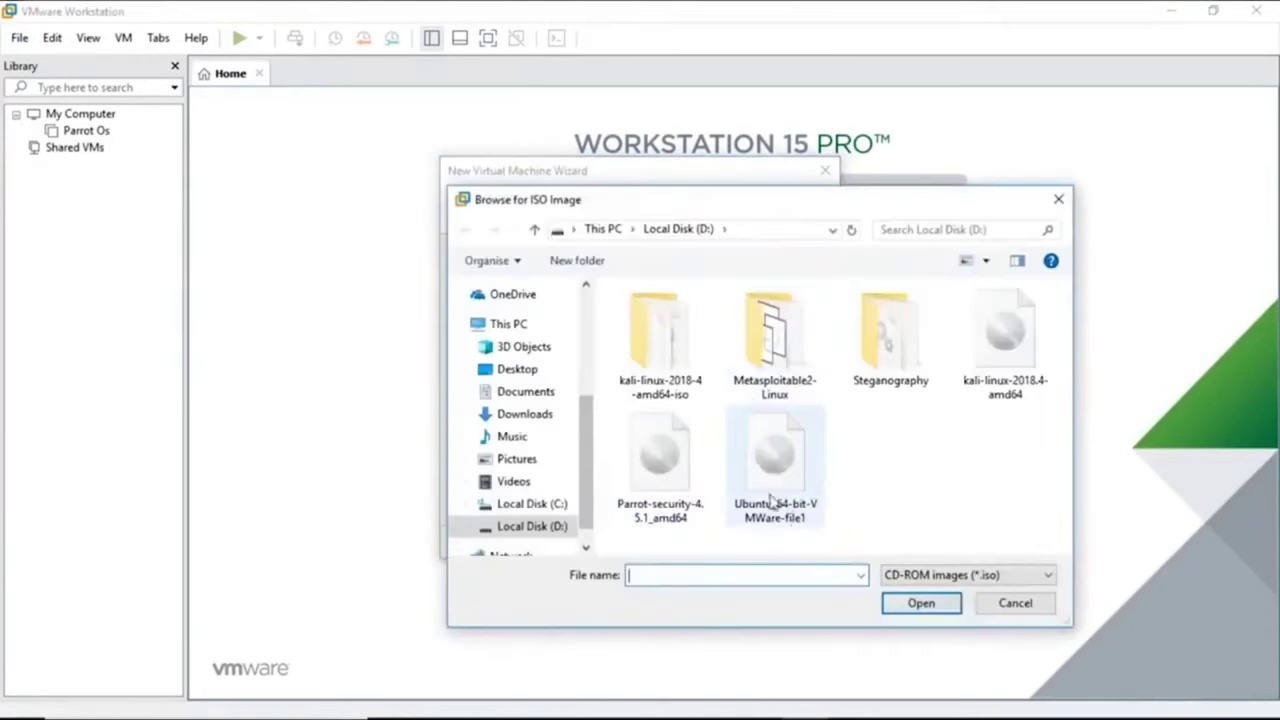
left_click(677, 462)
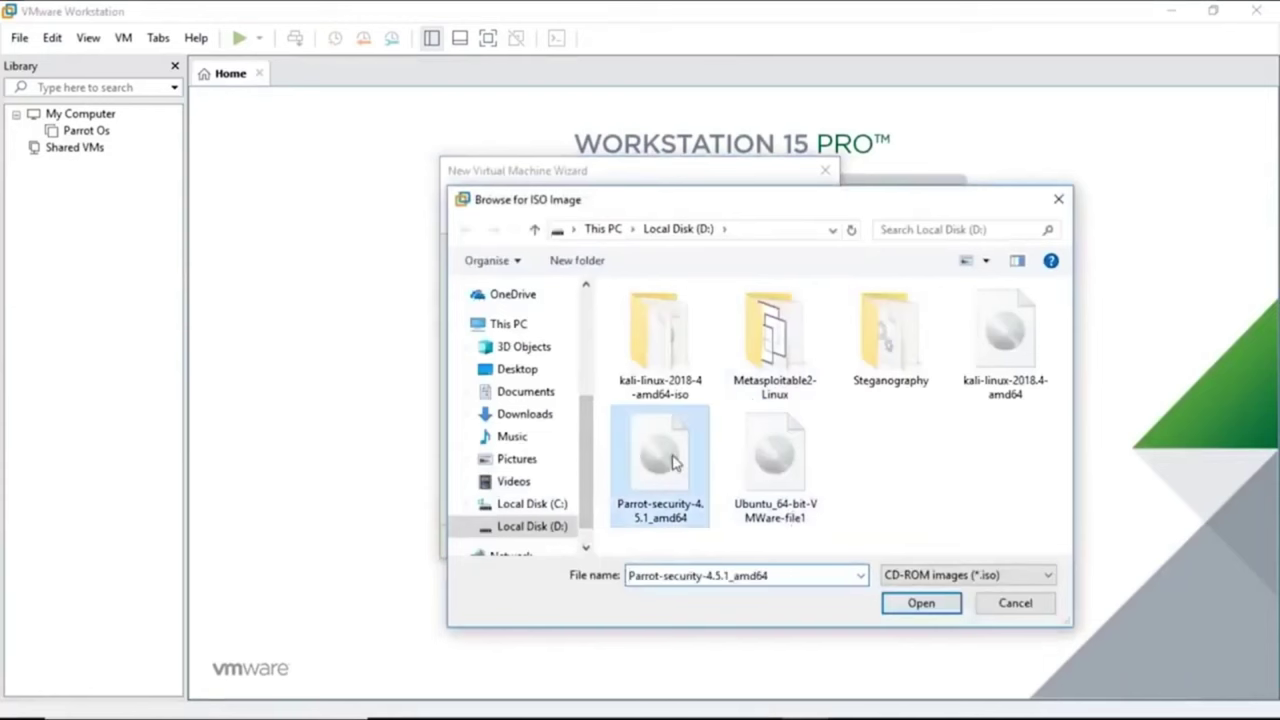
left_click(936, 608)
Choose Linux Debian 9.x 64-bit as the guest and name the VM ParrotSecurityOS.
left_click(720, 541)
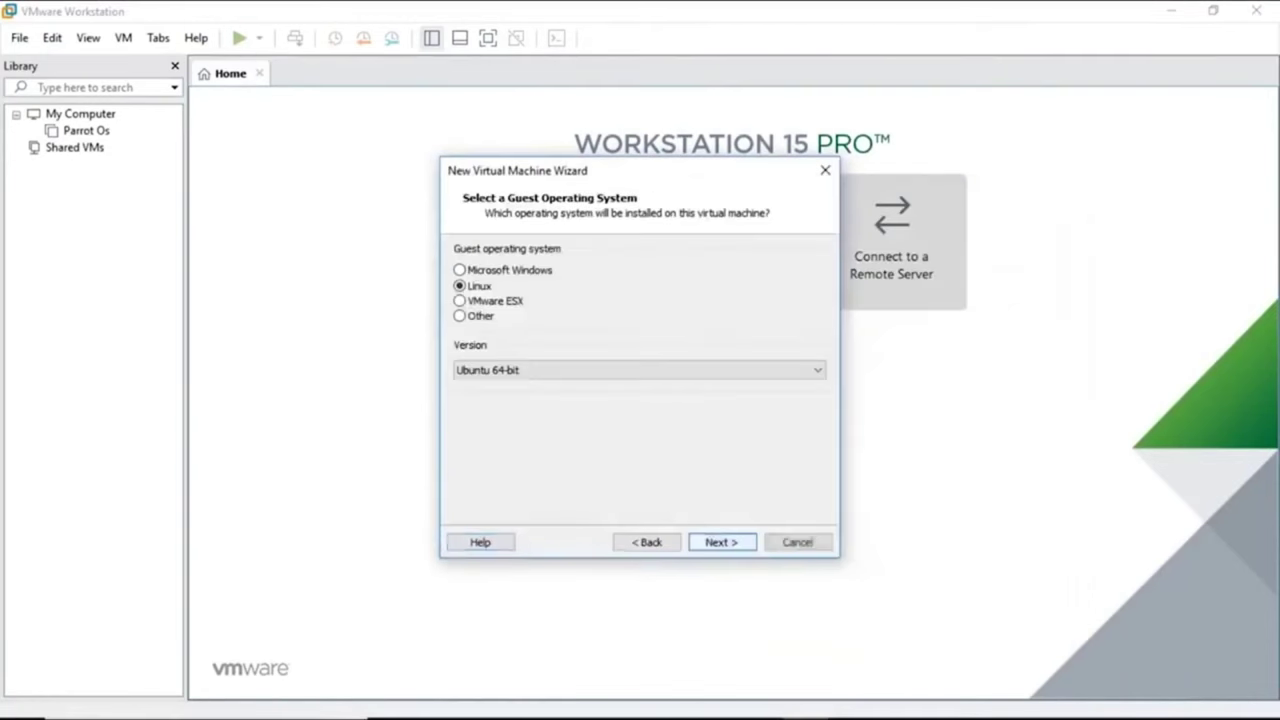
left_click(681, 372)
left_click_drag(816, 290, 816, 78)
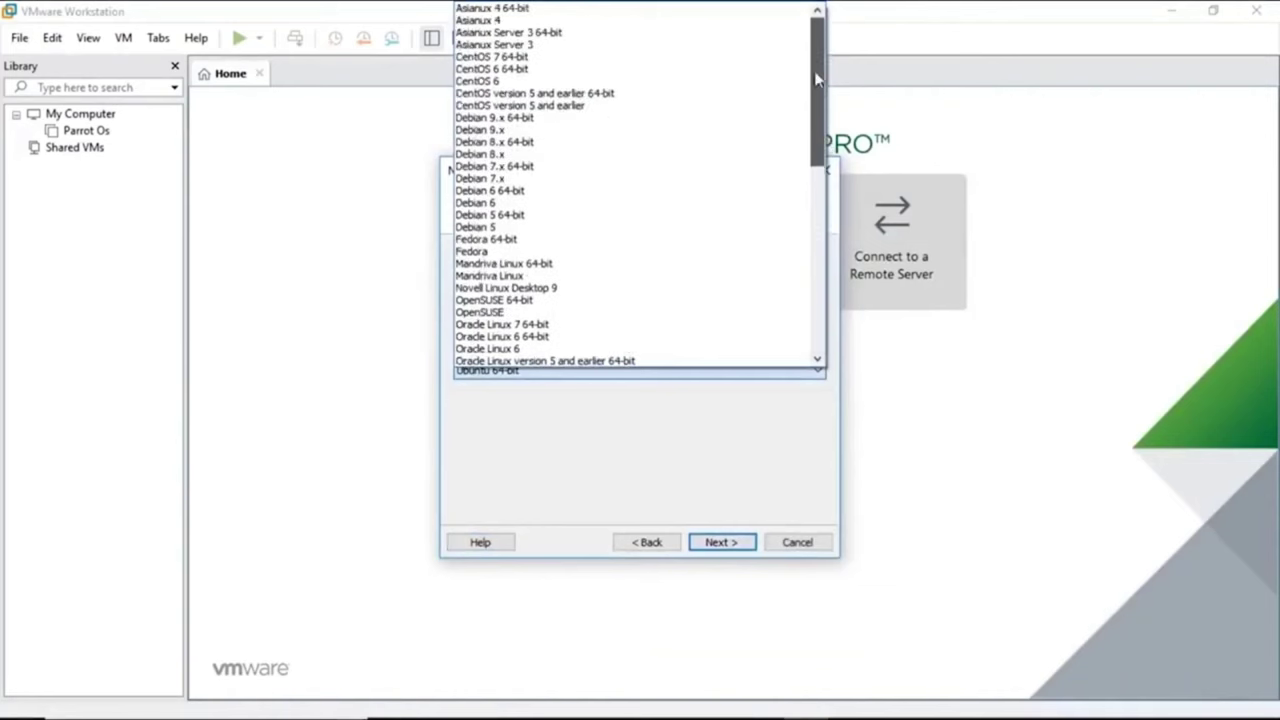
left_click(583, 119)
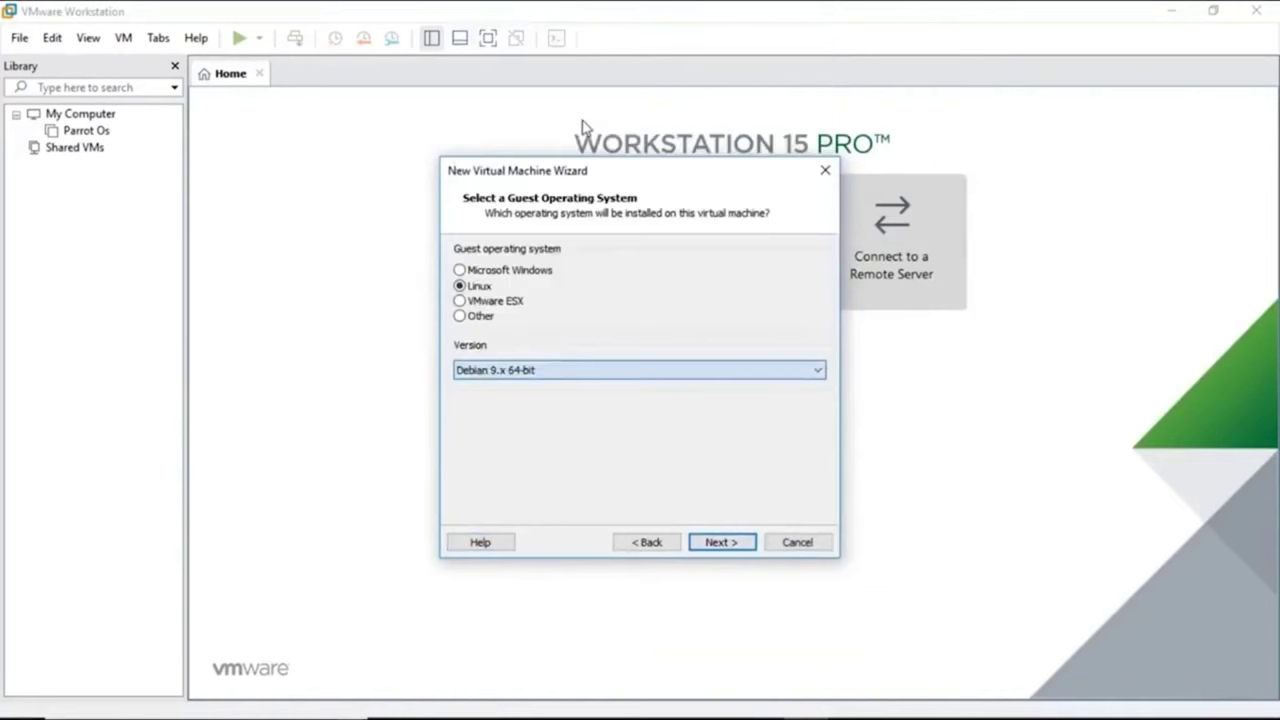
left_click(718, 546)
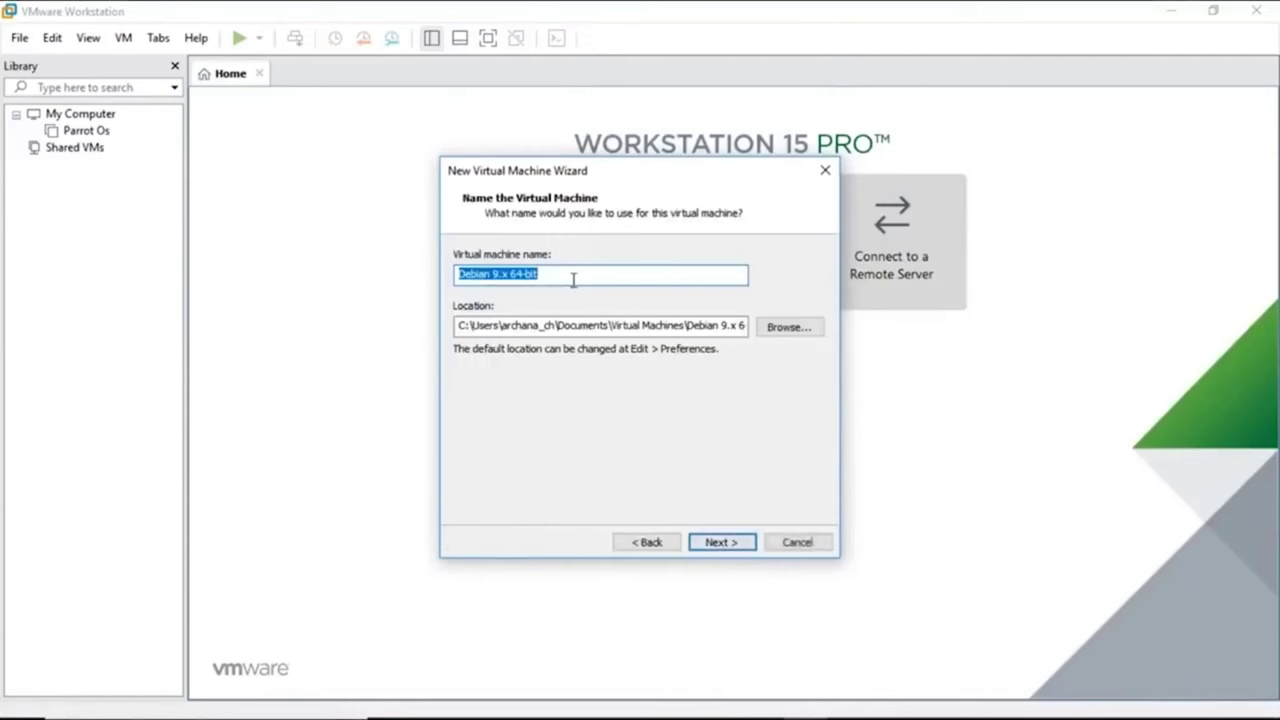
type("ParrotSecurityOS")
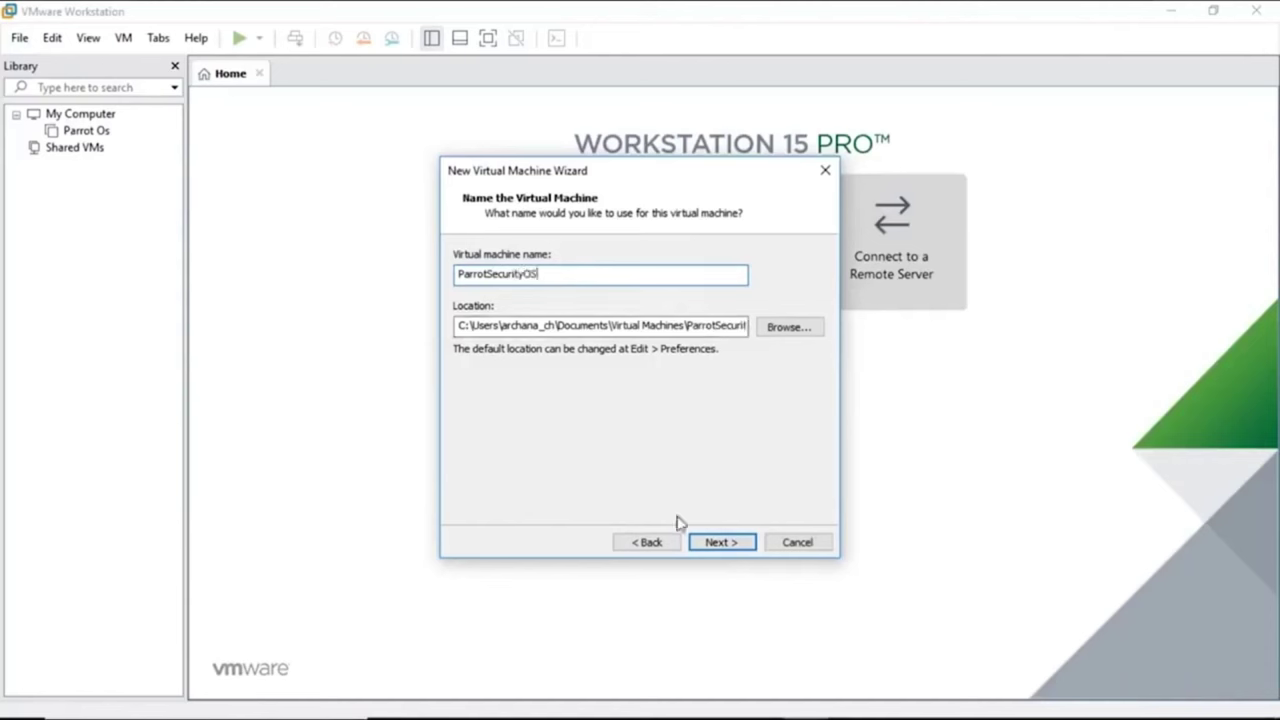
left_click(736, 542)
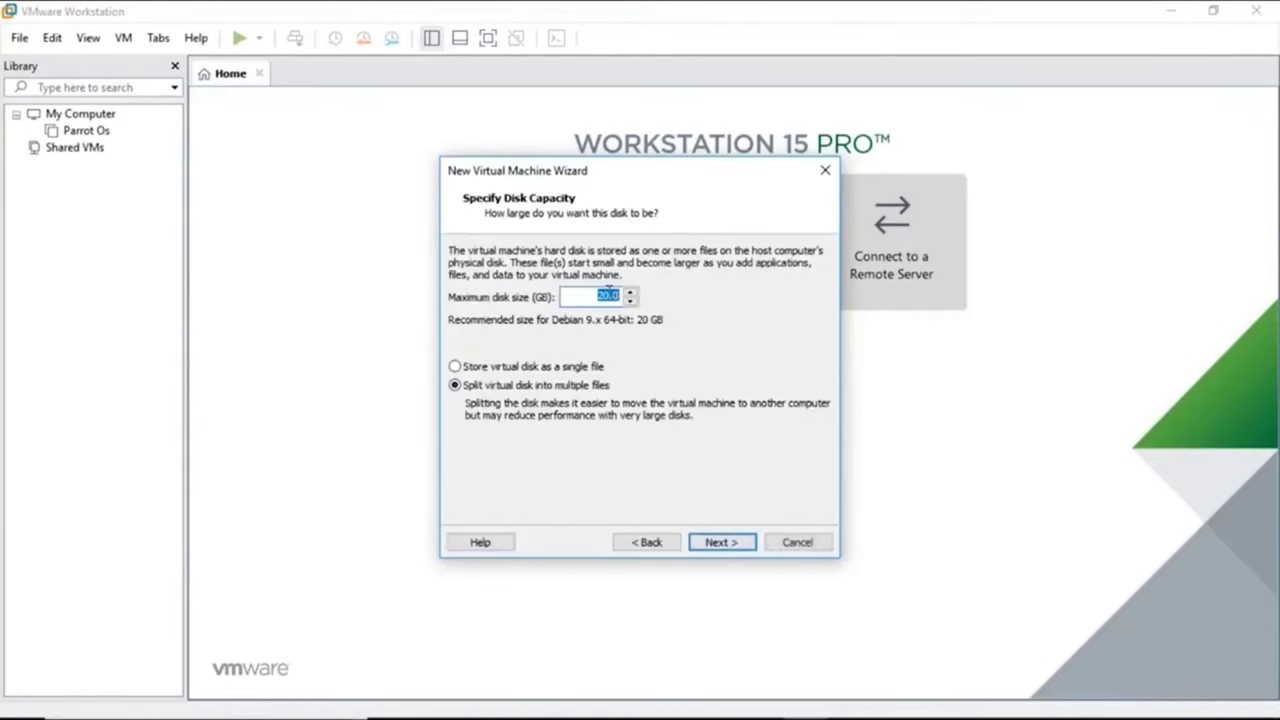
Give the VM a 40 GB disk stored as a single file and open hardware customization.
left_click(608, 296)
left_click(456, 367)
left_click(733, 546)
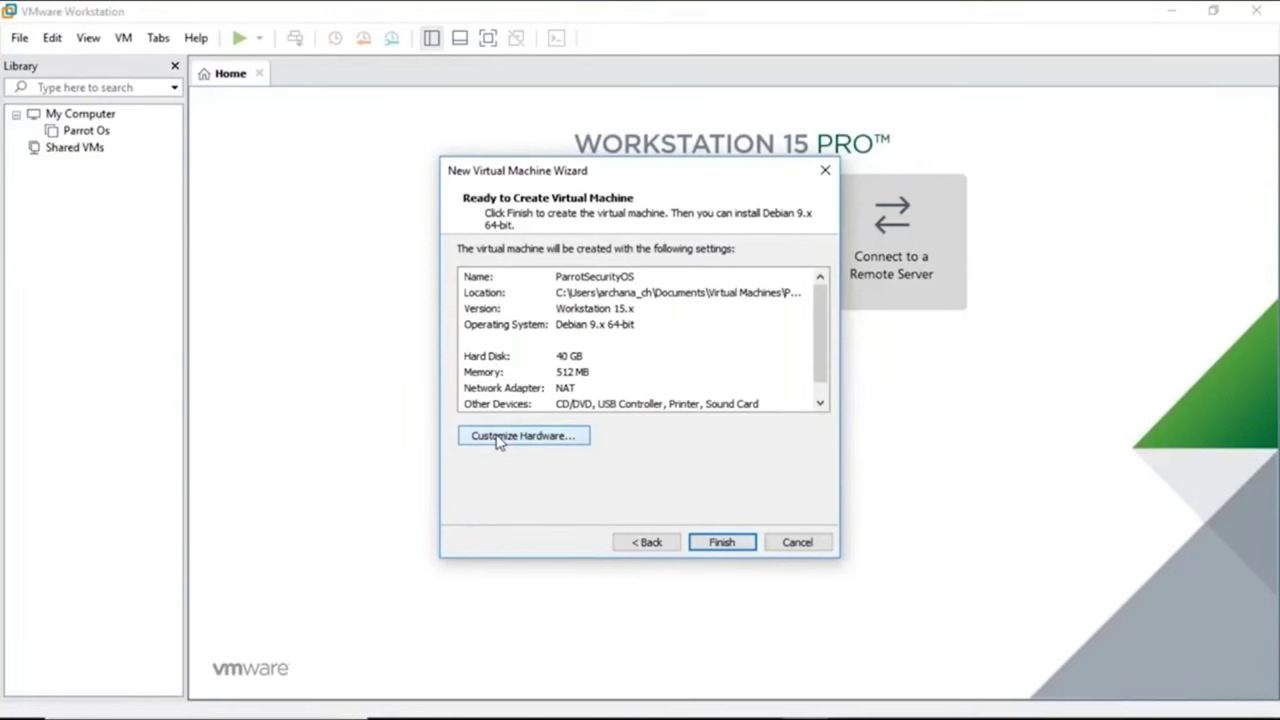
left_click(499, 441)
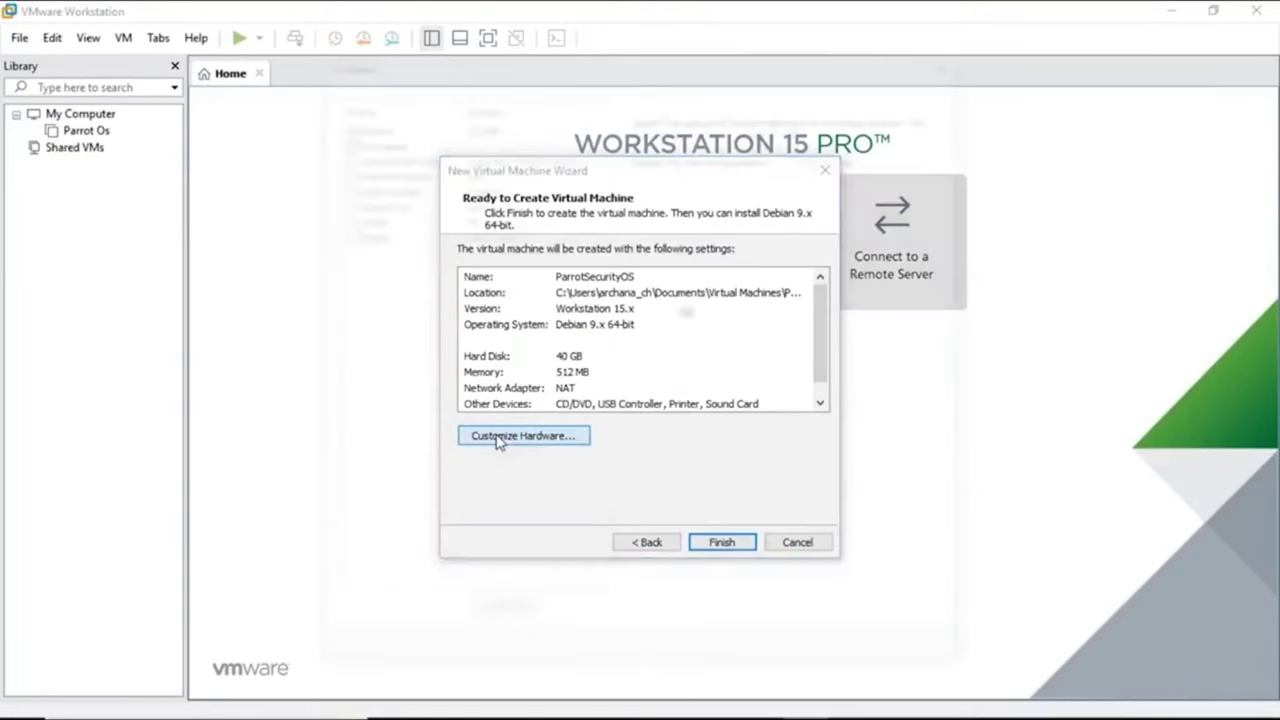
Raise VM memory to 2 GB (2048 MB), review the other devices, and close Hardware.
left_click(475, 172)
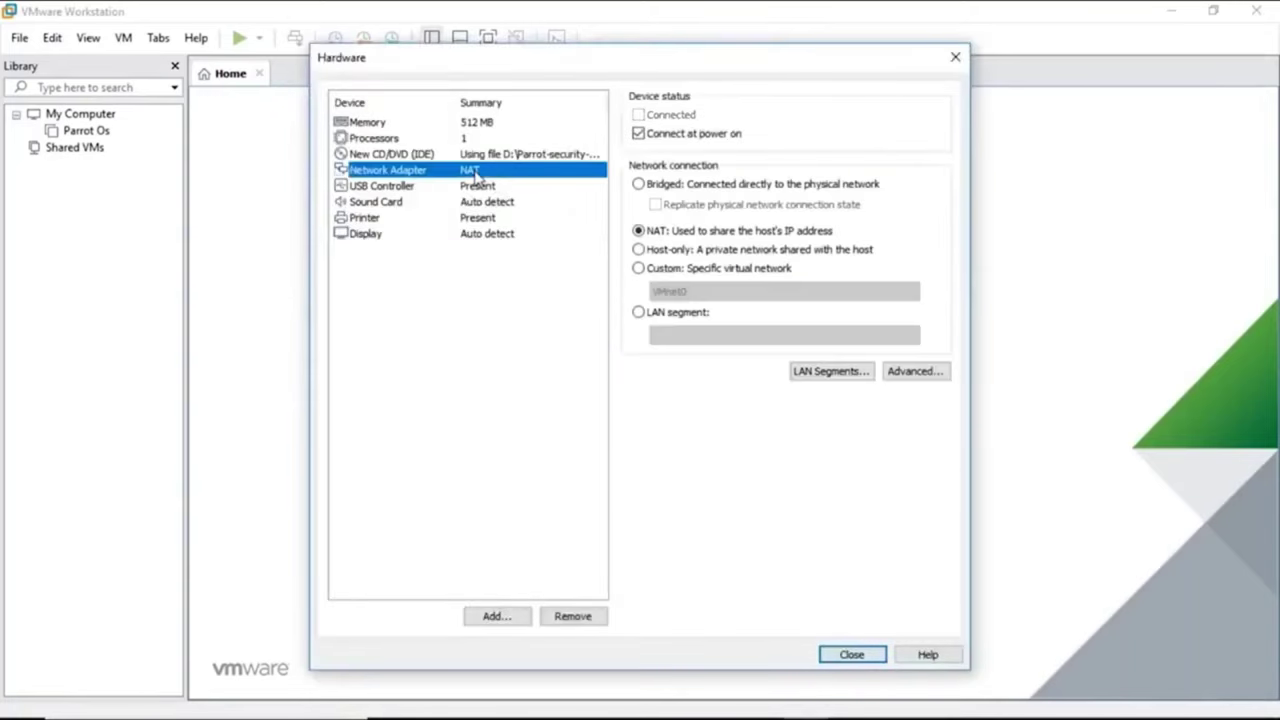
left_click(483, 124)
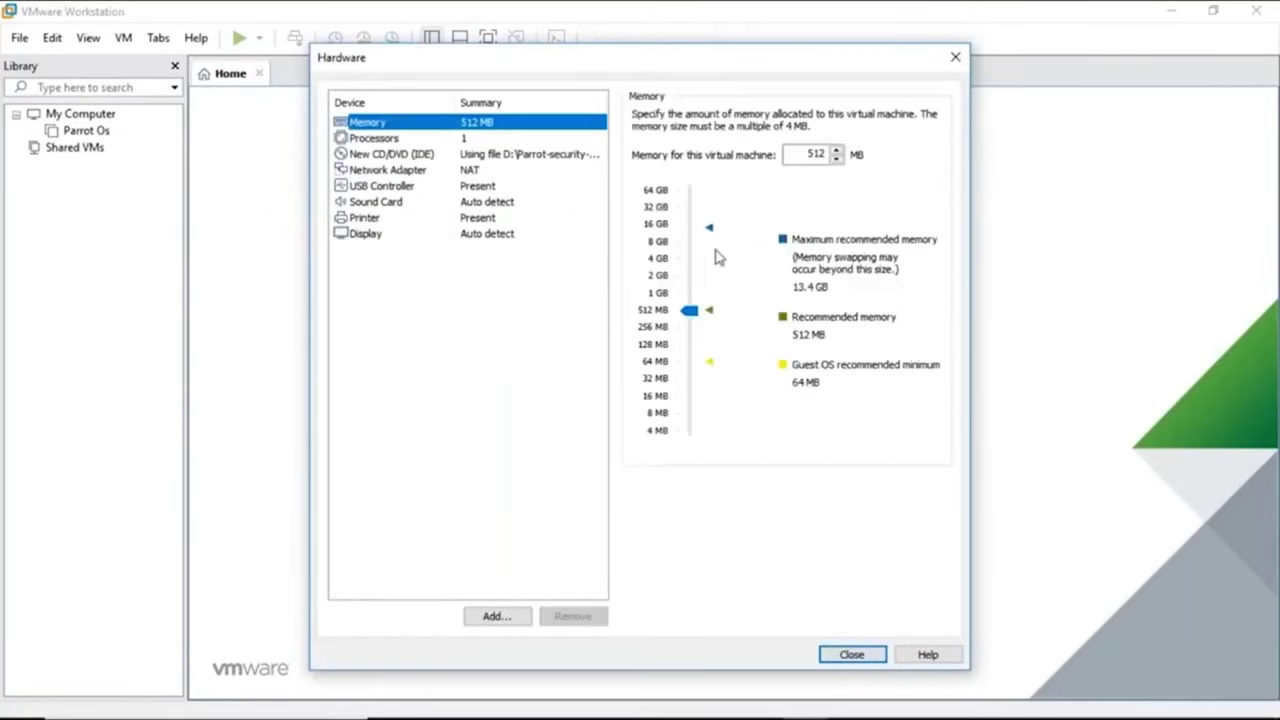
left_click_drag(688, 286, 689, 276)
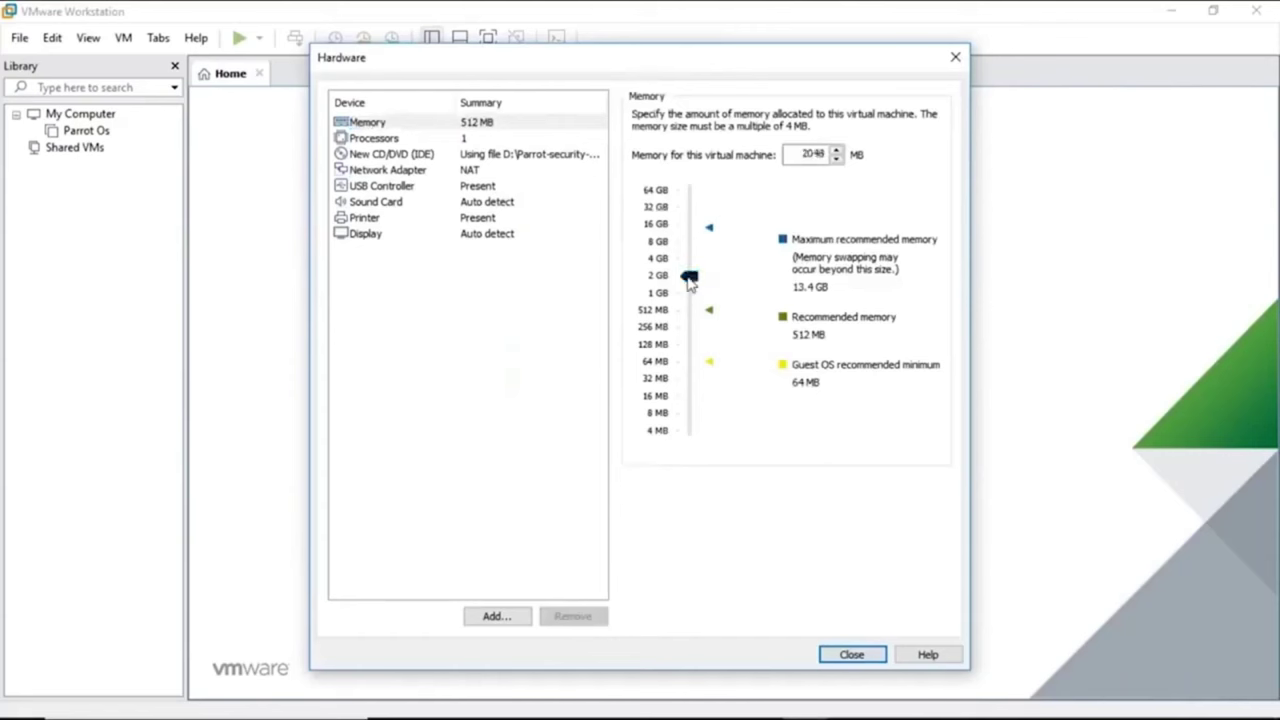
left_click(462, 158)
left_click(470, 186)
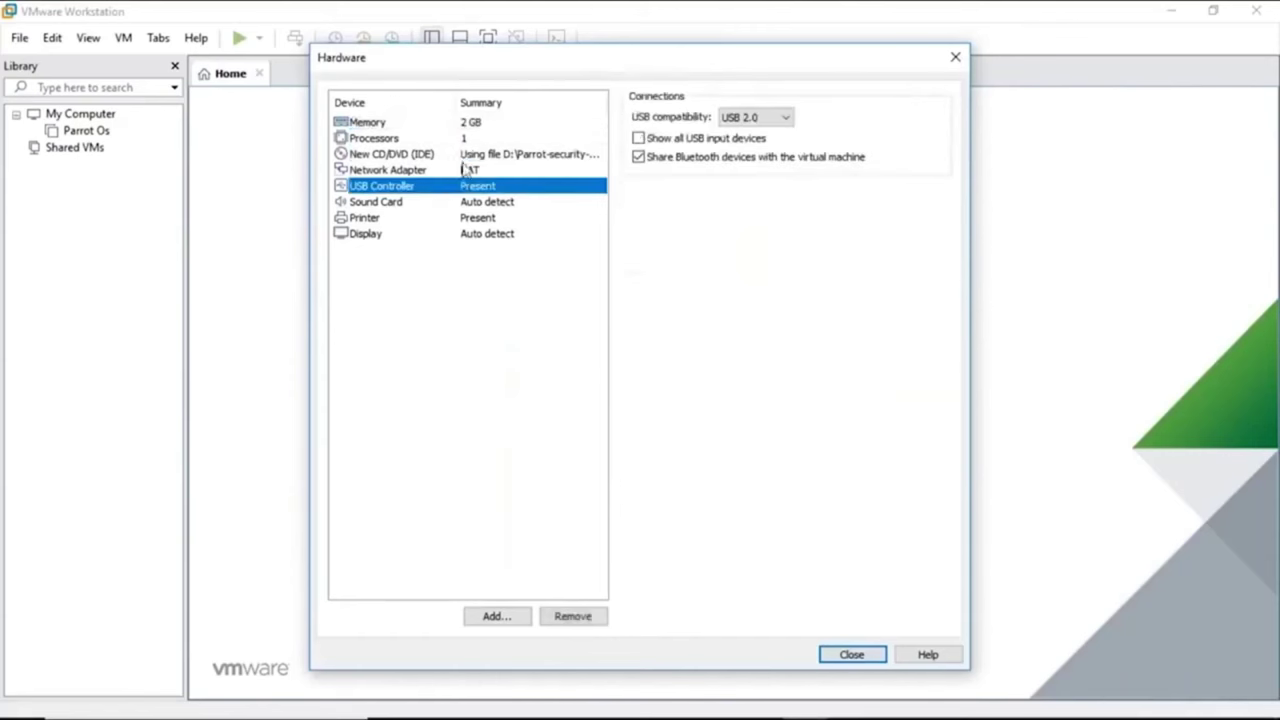
left_click(470, 154)
left_click(472, 138)
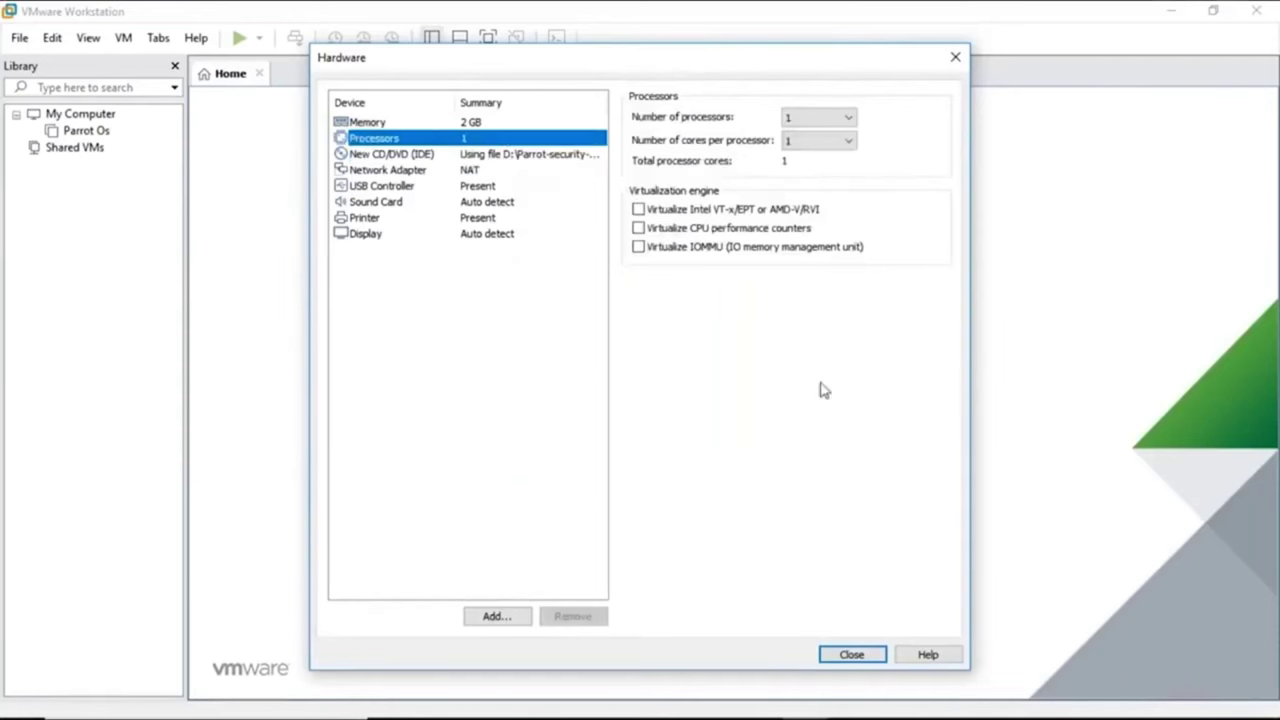
left_click(851, 657)
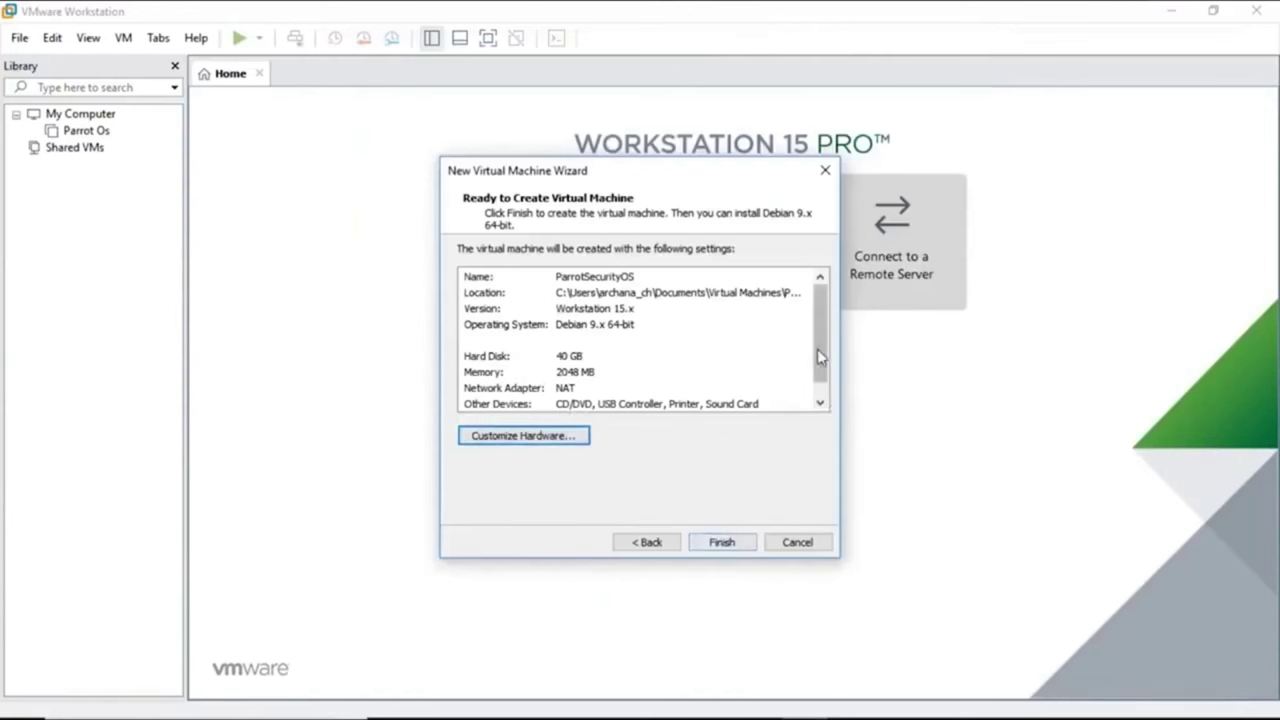
Finish creating ParrotSecurityOS, power it on, and dismiss the install hint bar.
scroll(815, 351, "down", 1)
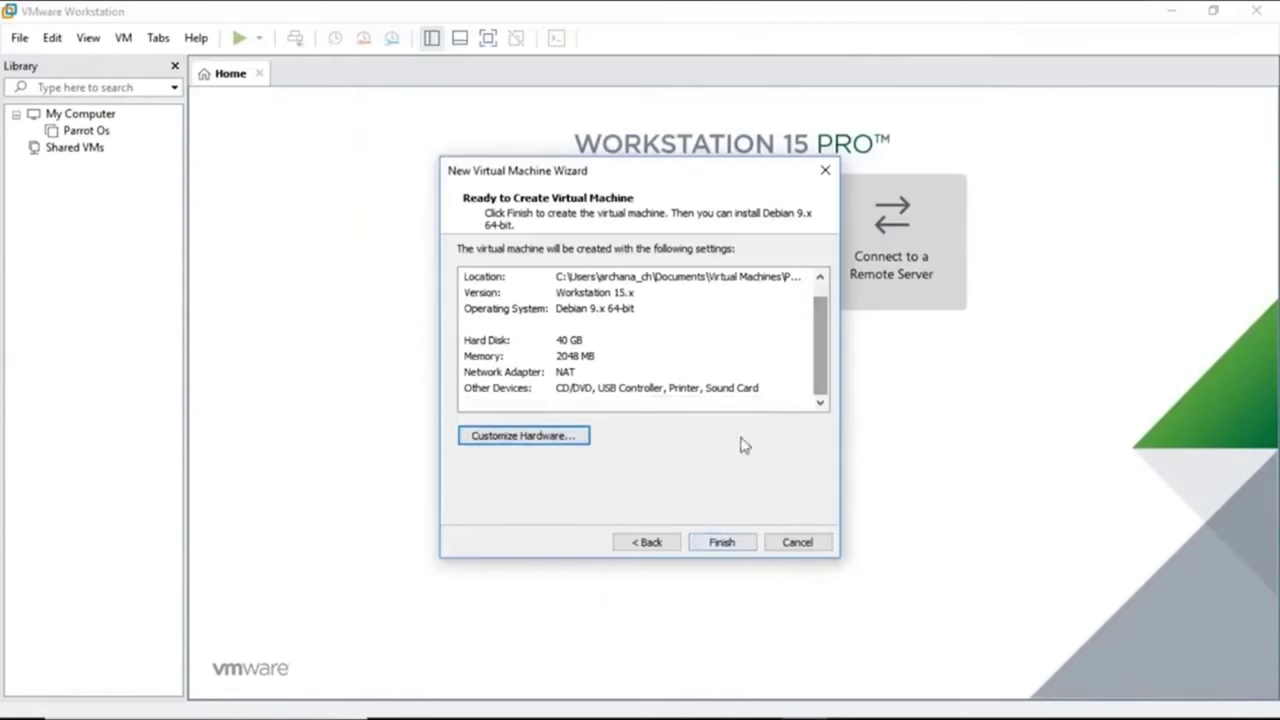
left_click(706, 543)
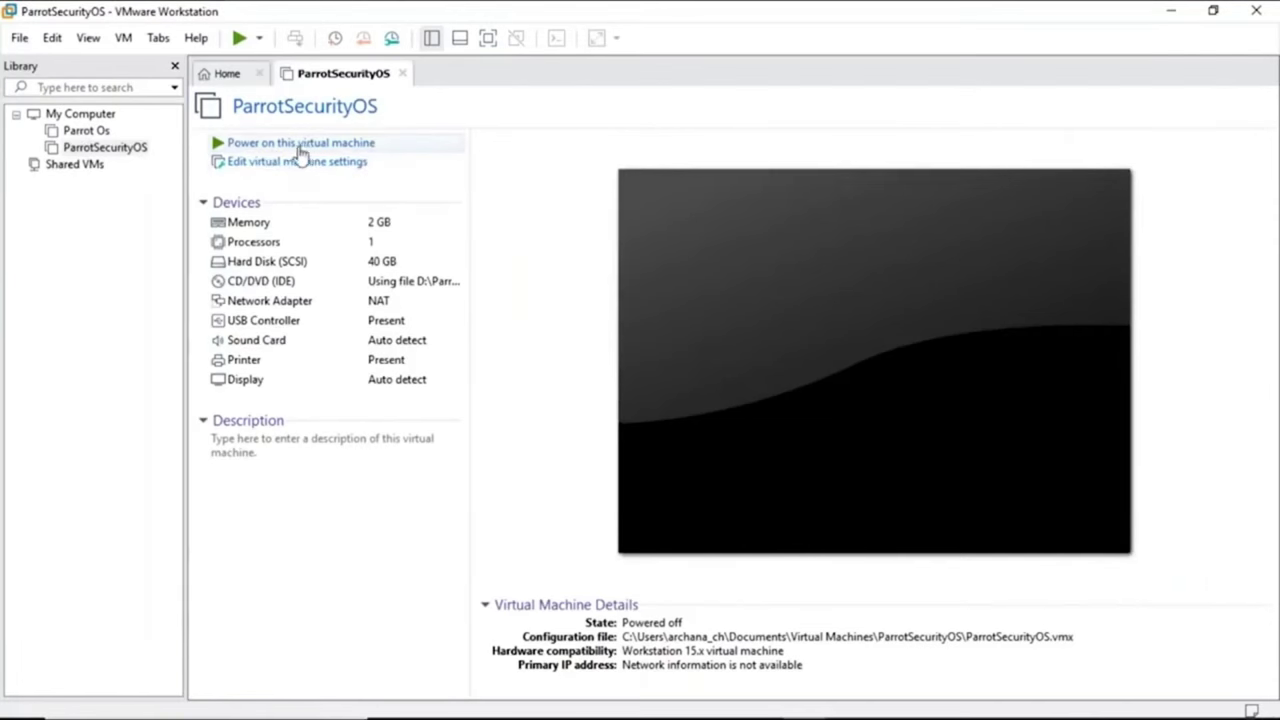
left_click(295, 145)
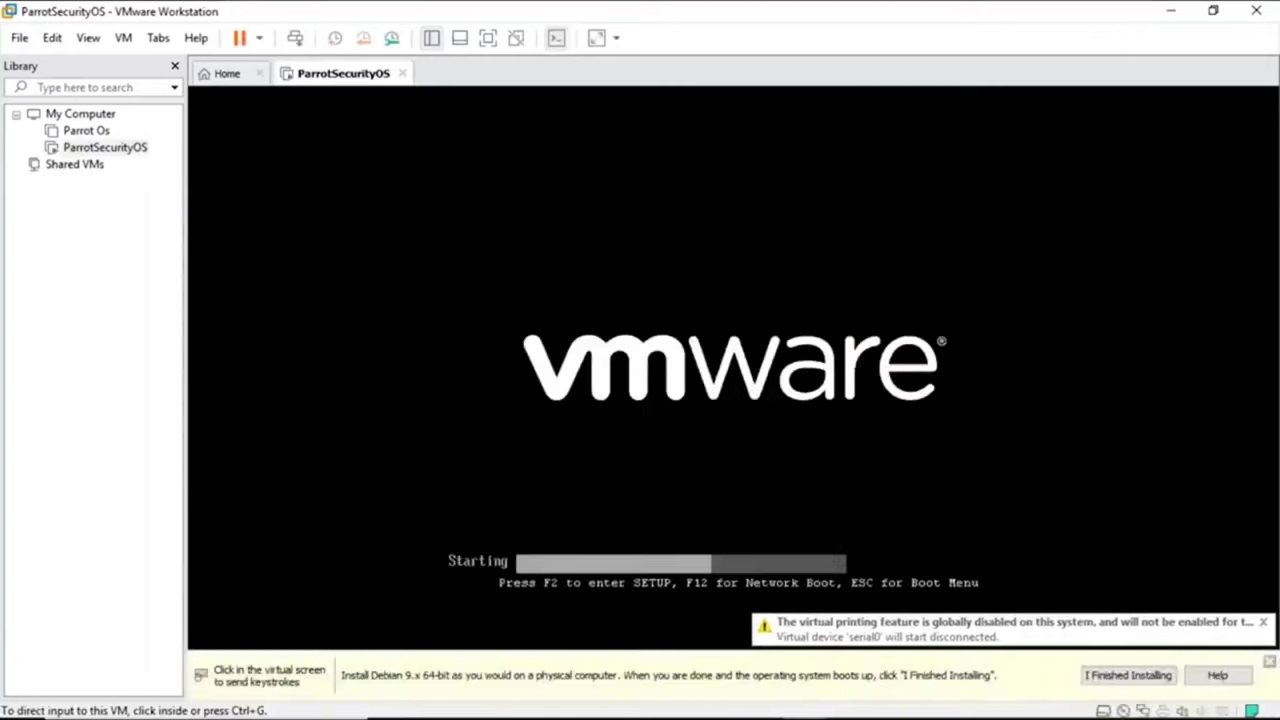
left_click(1268, 665)
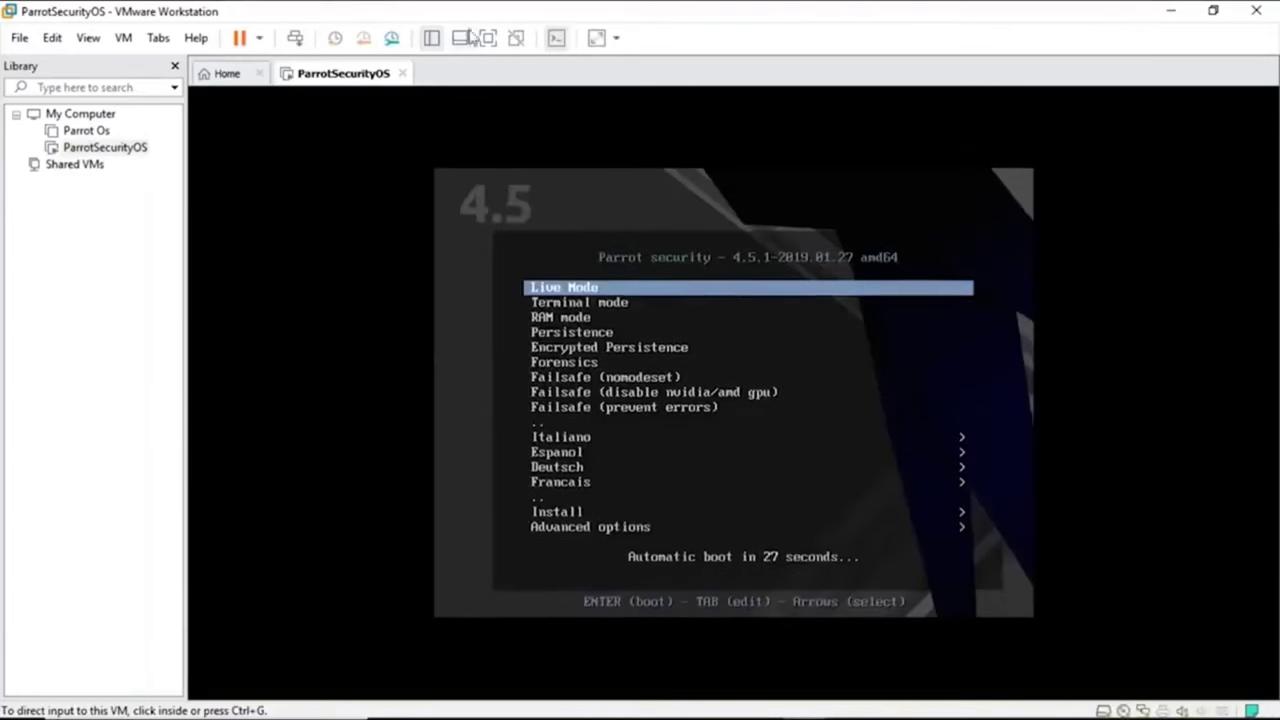
Switch the VM to full screen and move the boot menu selection down to Install.
left_click(488, 40)
key("Down")
key("Down")
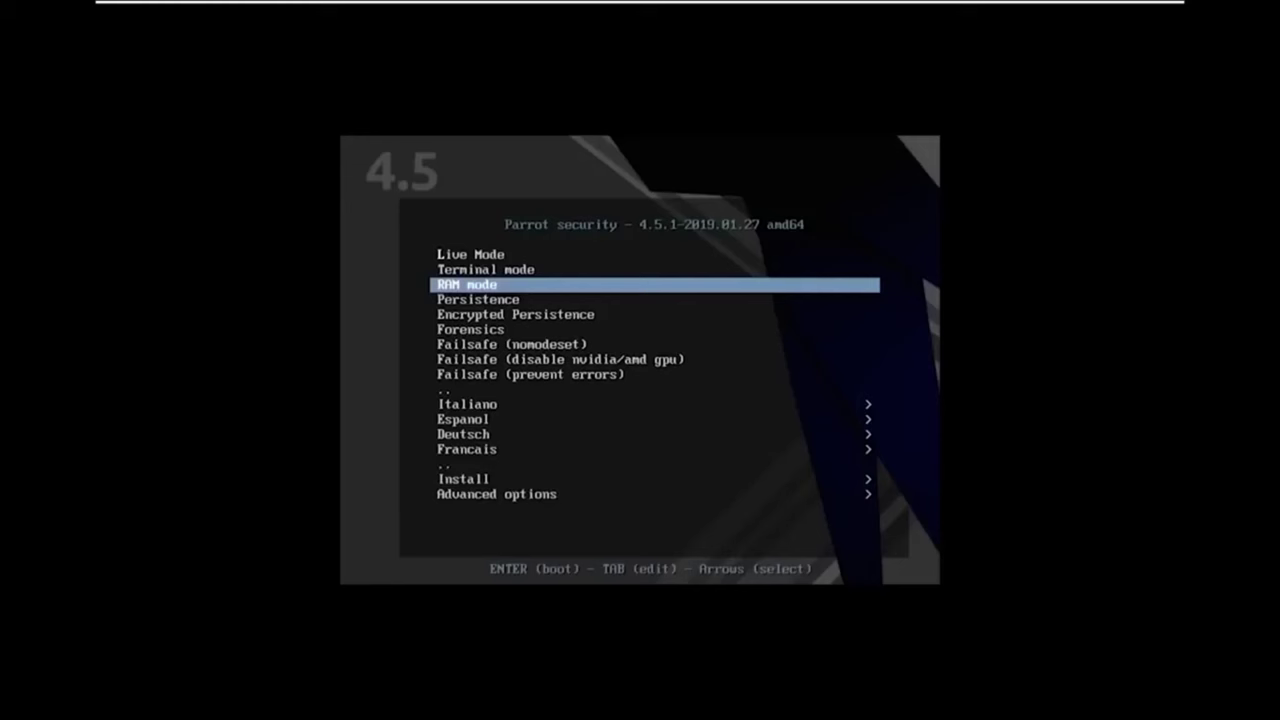
key("Down")
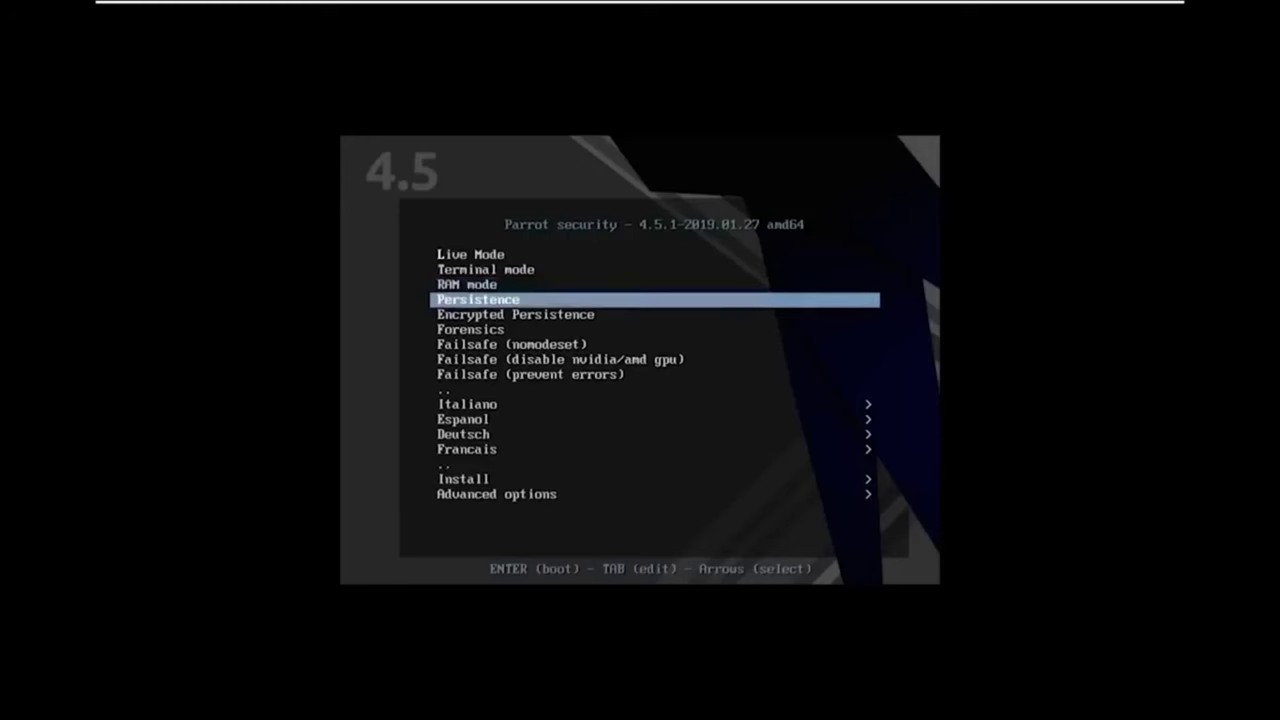
key("Down")
key("Down")
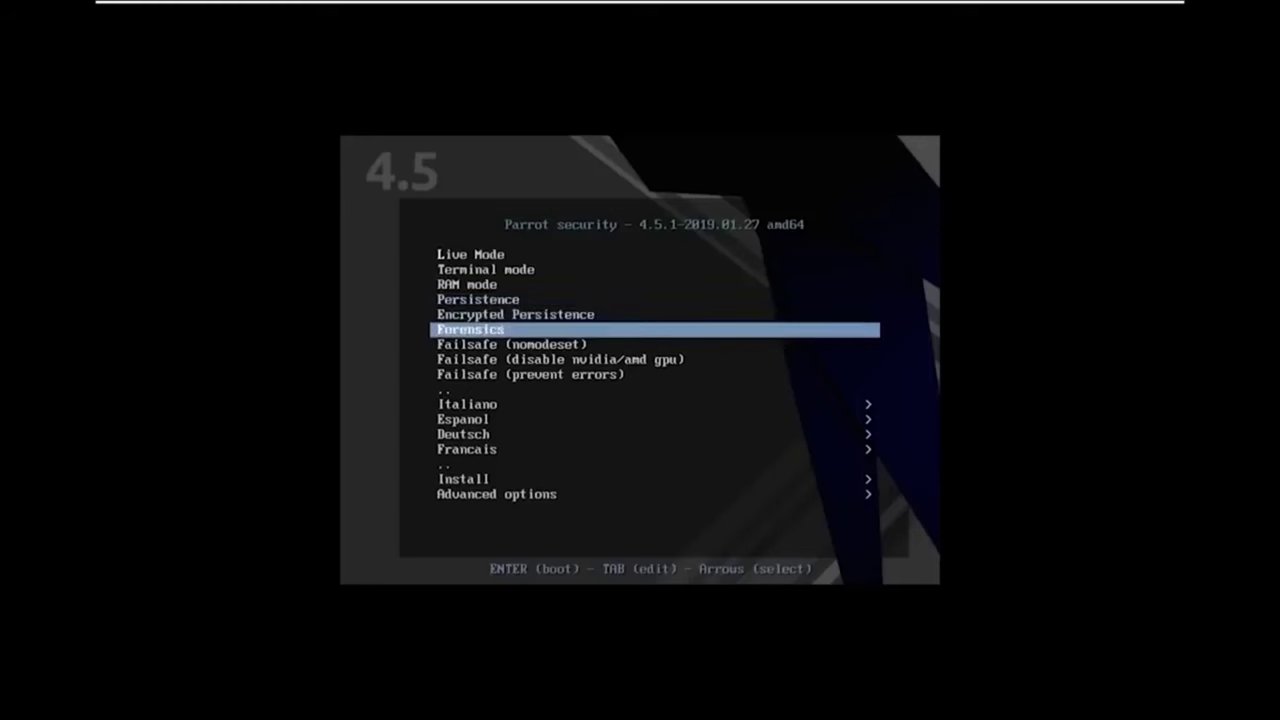
key("Up")
key("Up")
key("Up")
key("Up")
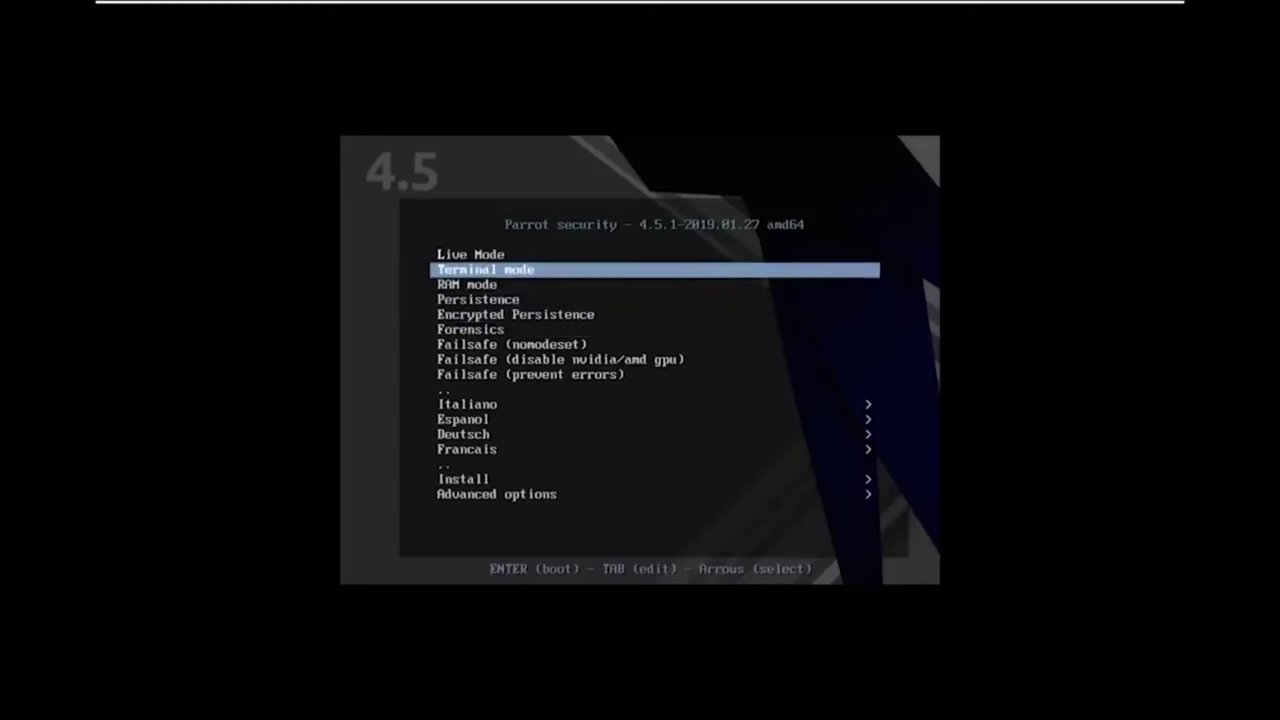
key("Down")
key("Down")
key("Down")
key("Down")
key("Down")
key("Down")
key("Down")
key("Down")
key("Down")
key("Down")
key("Down")
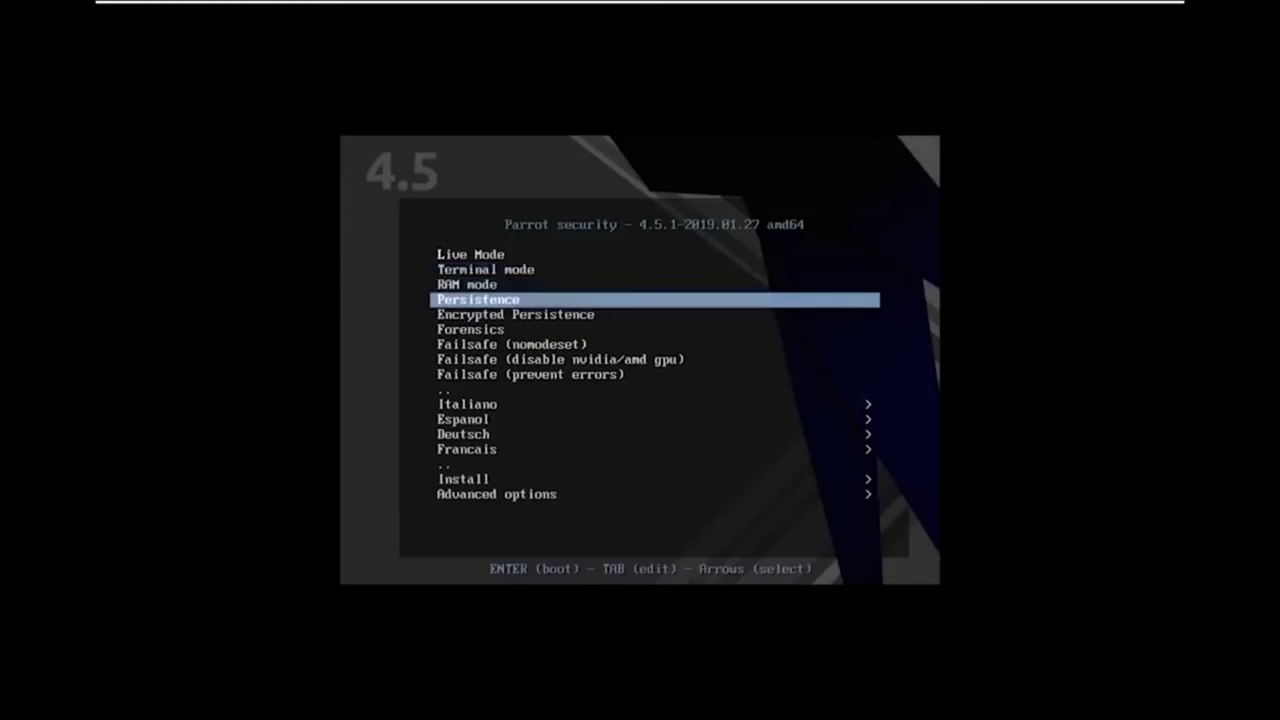
key("Down")
key("Down")
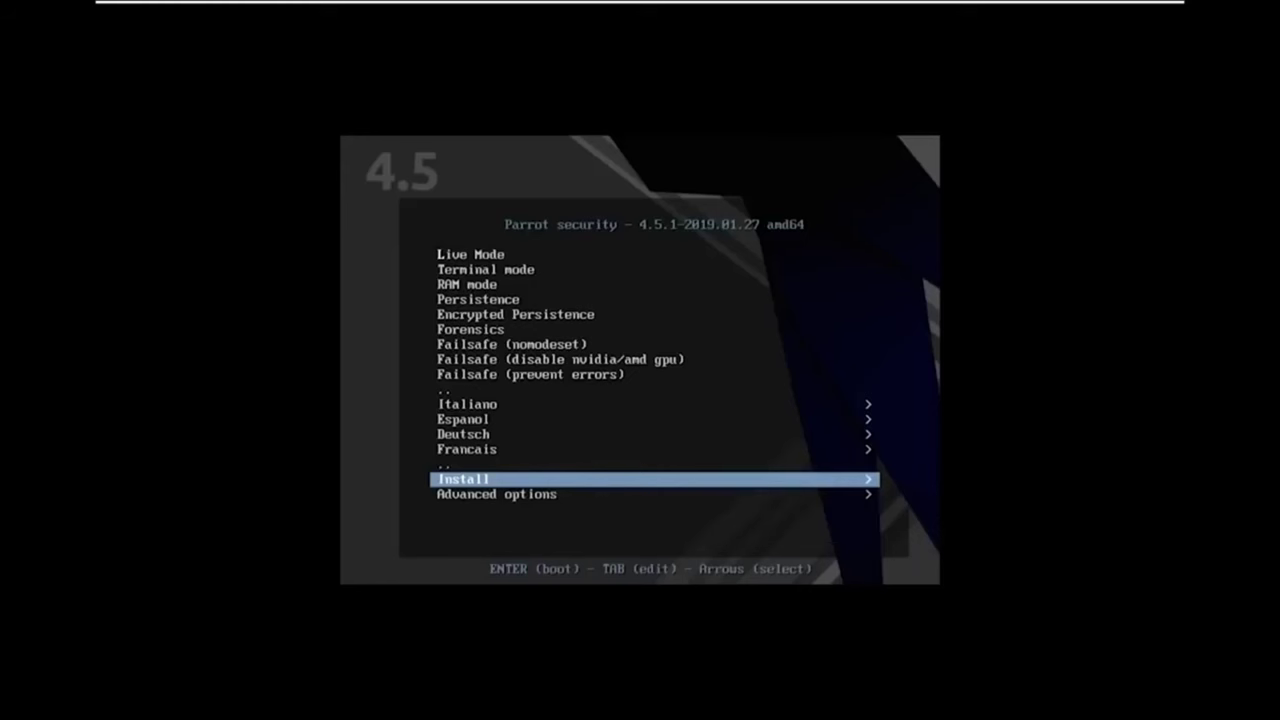
Launch the Standard Installer from the Install submenu.
key("Return")
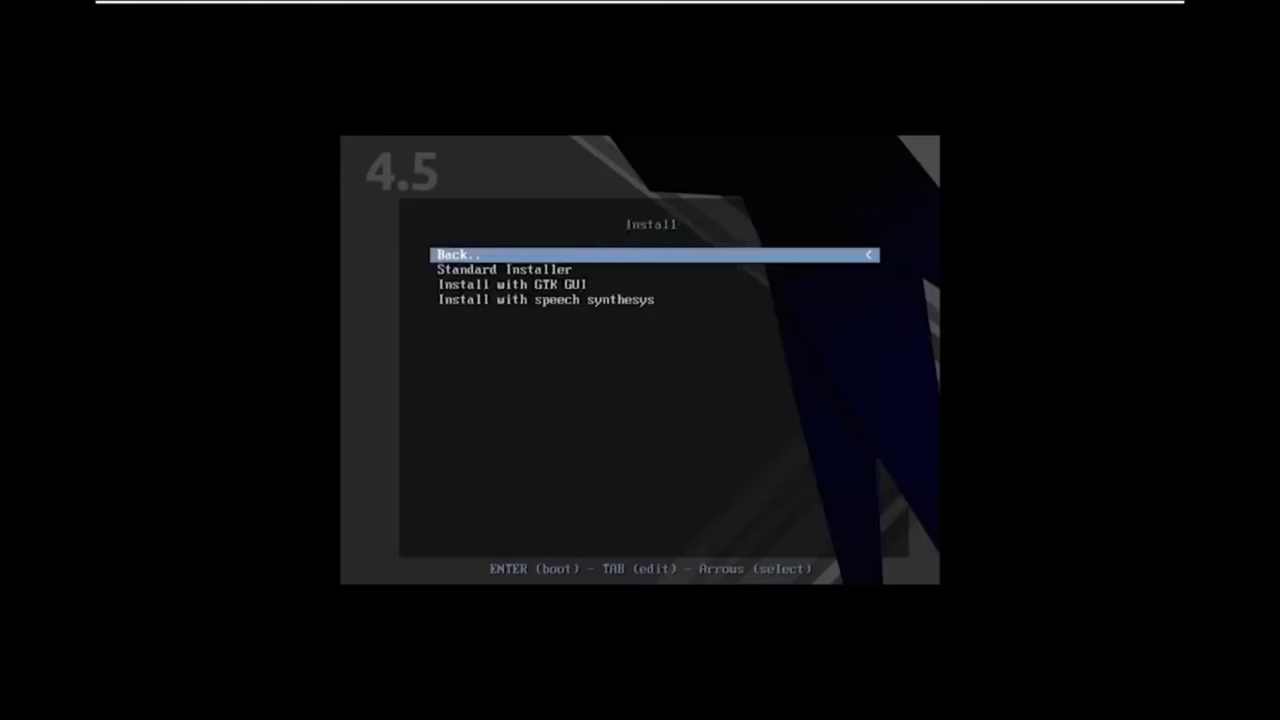
key("Down")
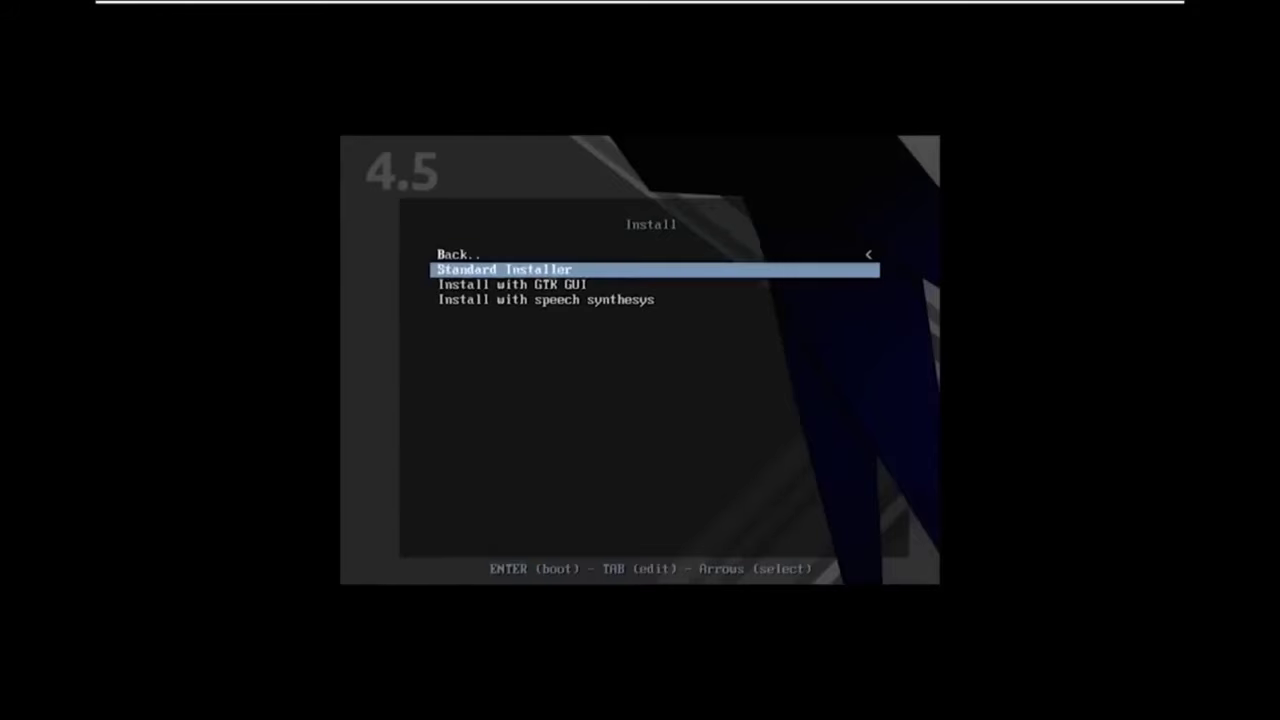
key("Return")
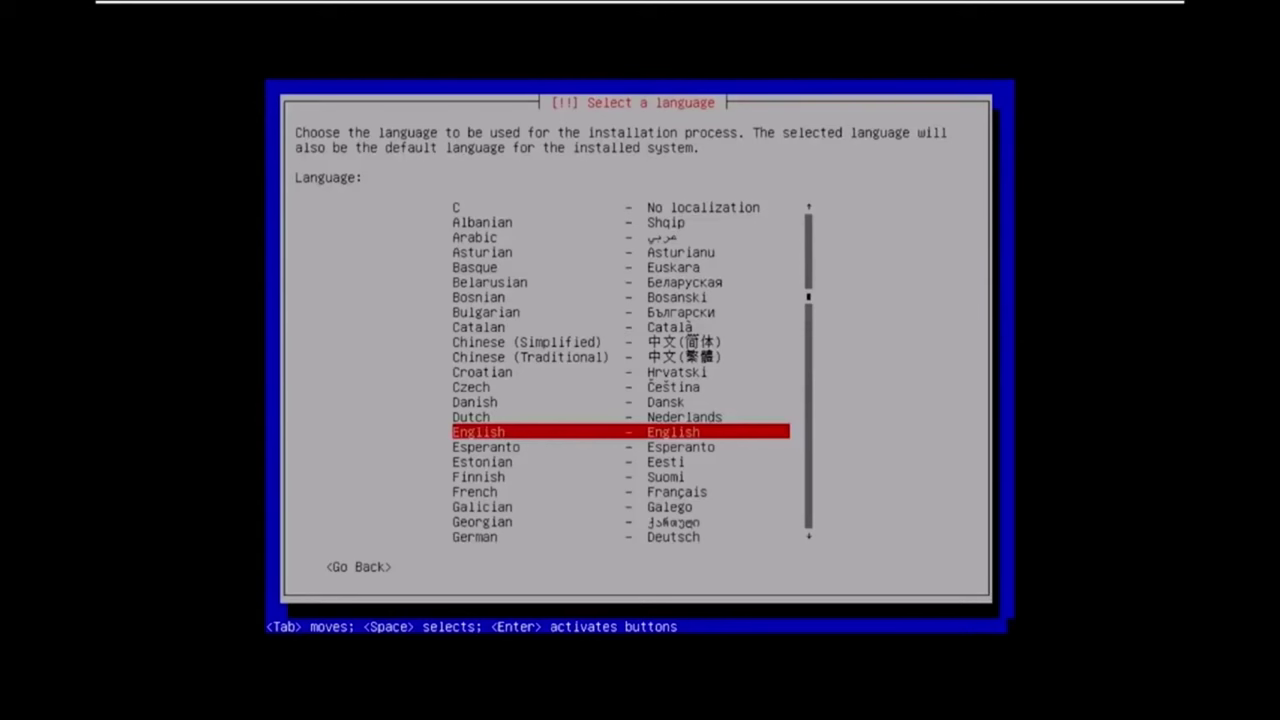
Accept English language, United States location and the American English keymap.
key("Return")
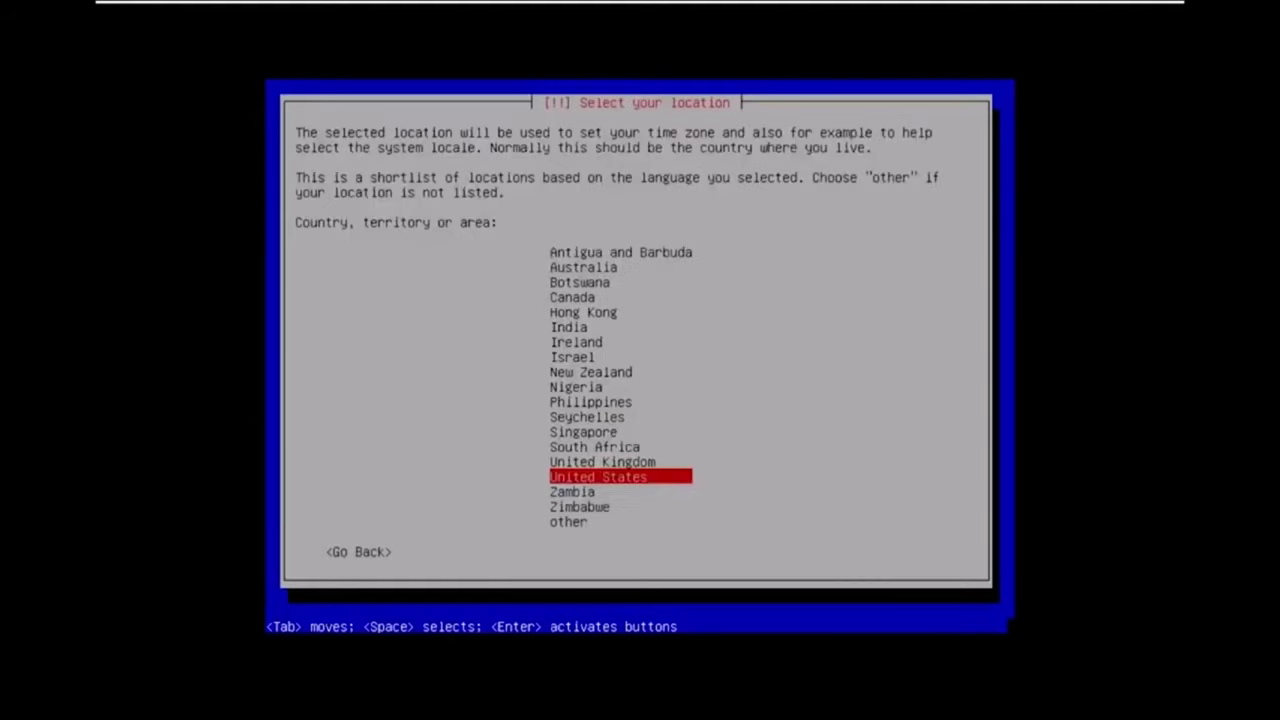
key("Return")
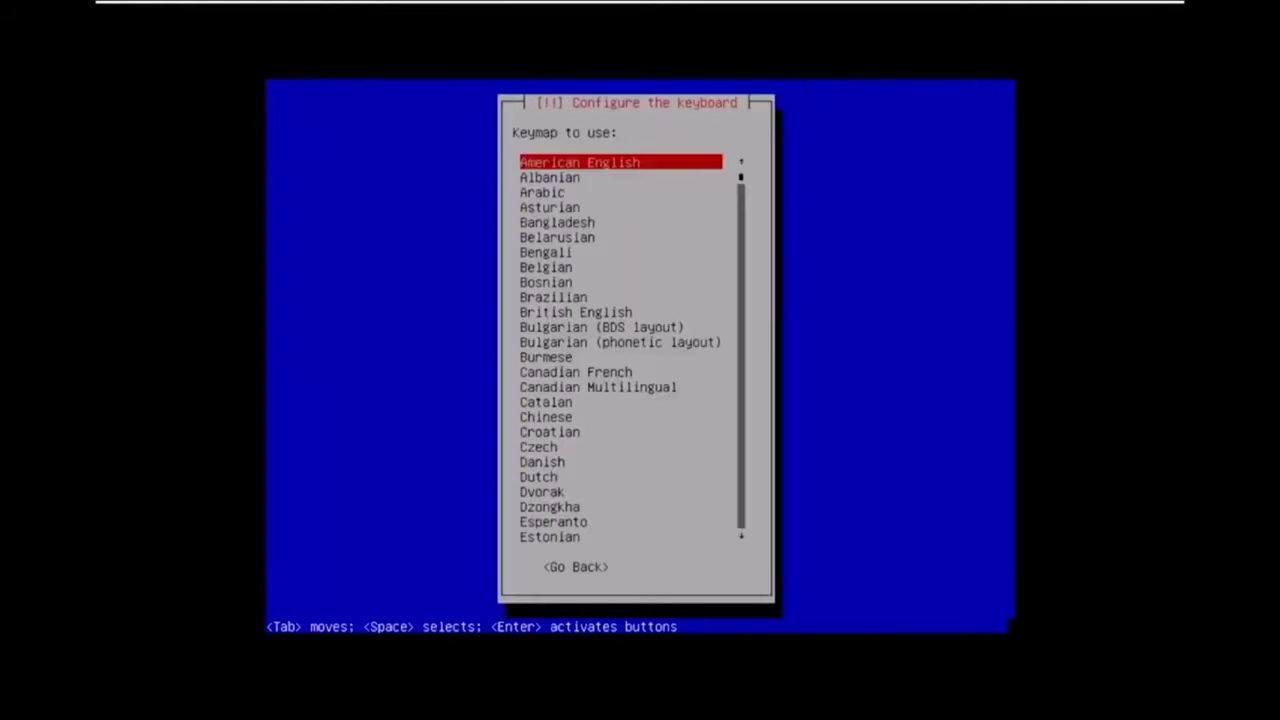
key("Return")
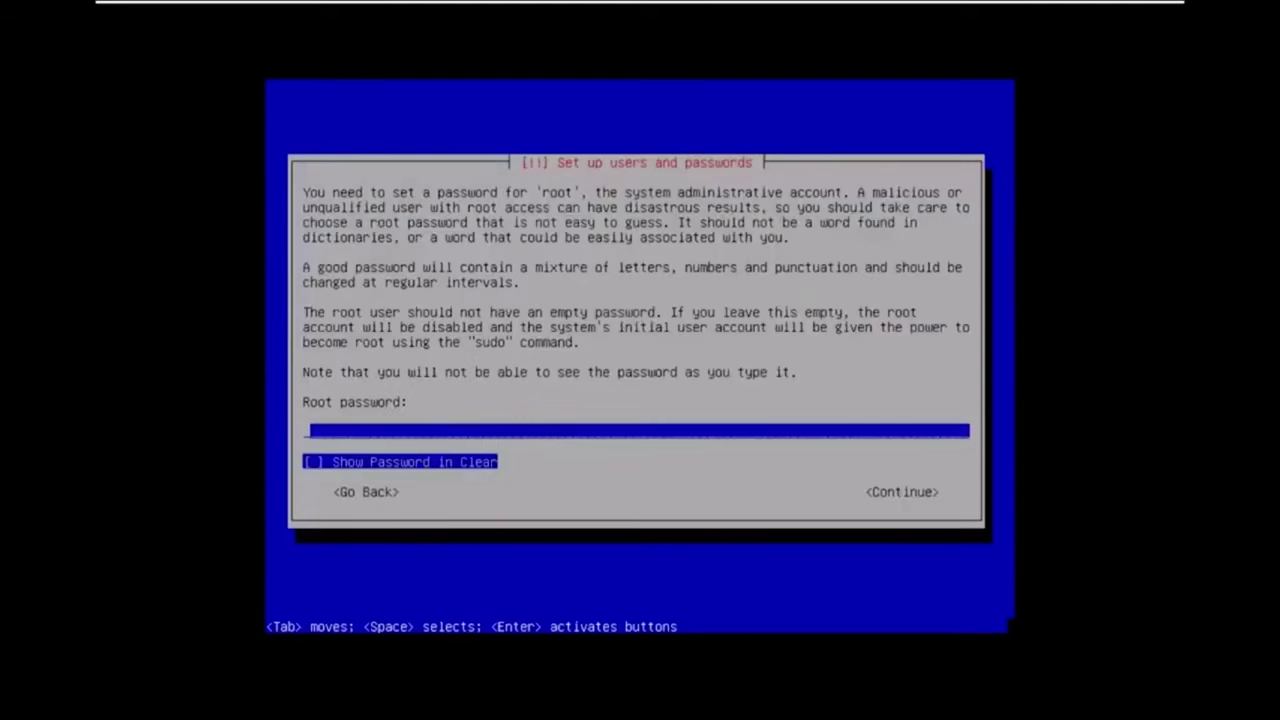
Set and confirm the root password.
key("Tab")
key("Tab")
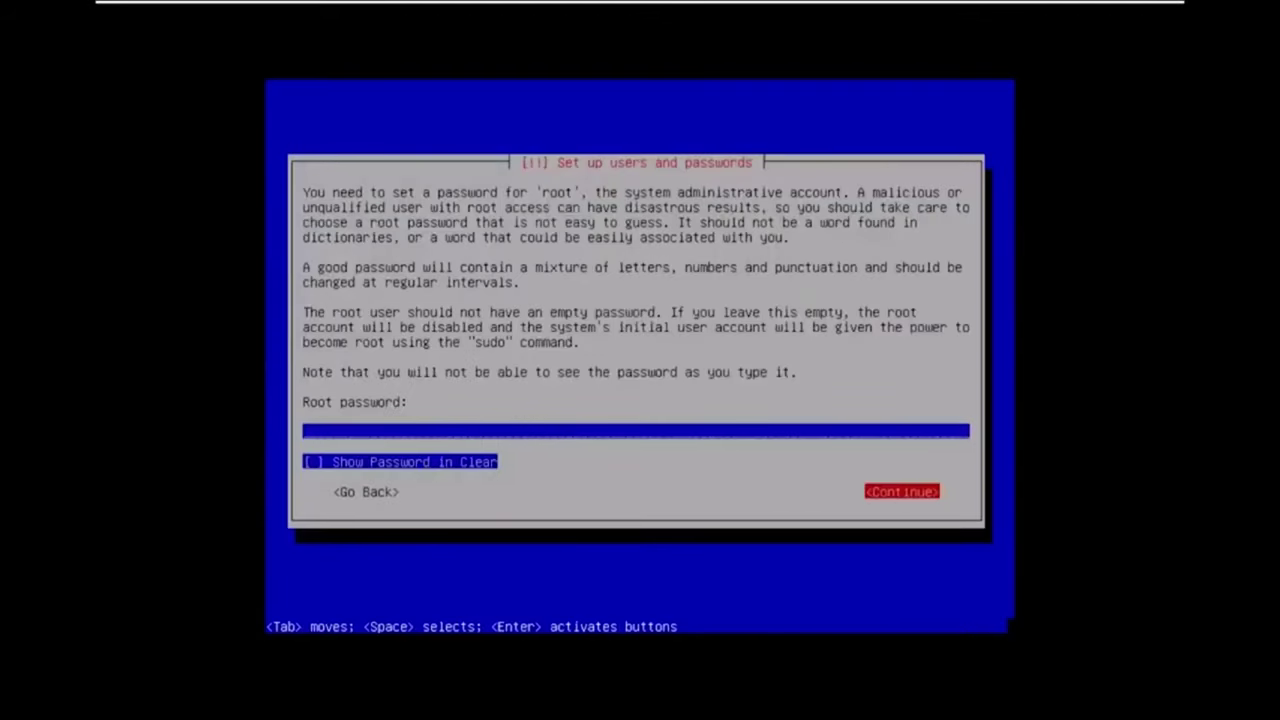
key("shift+Tab")
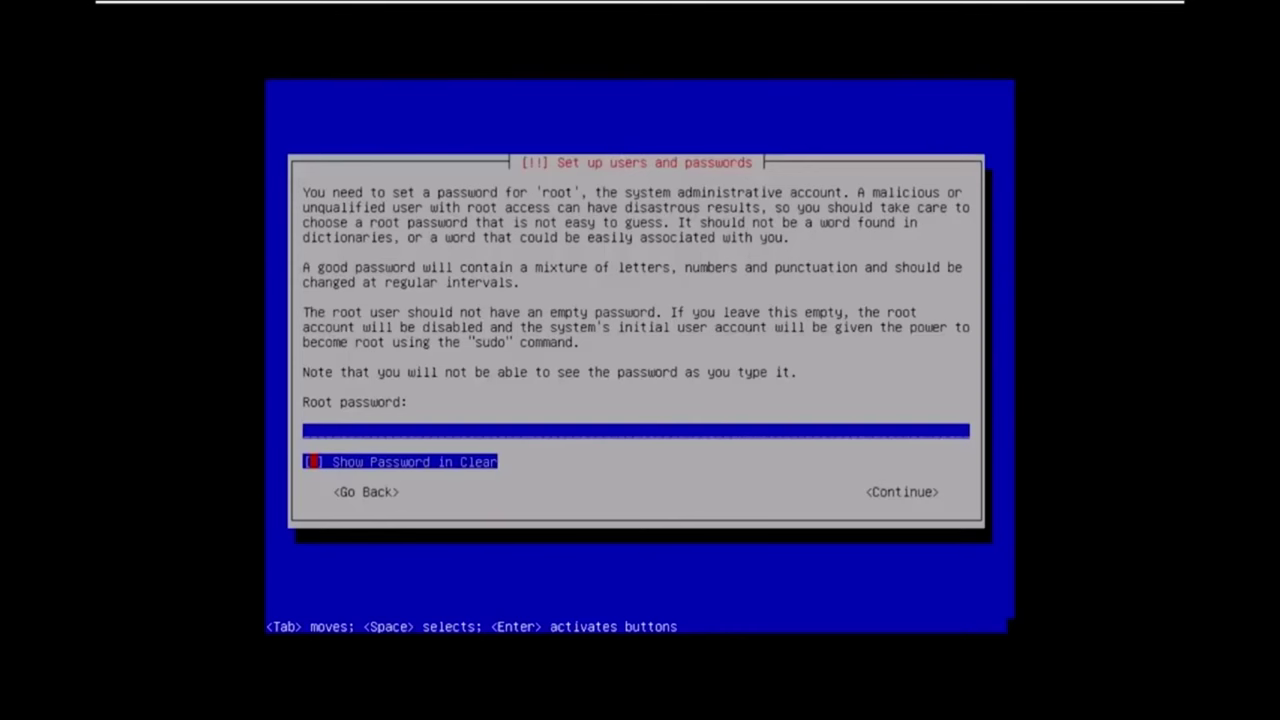
key("Tab")
key("Return")
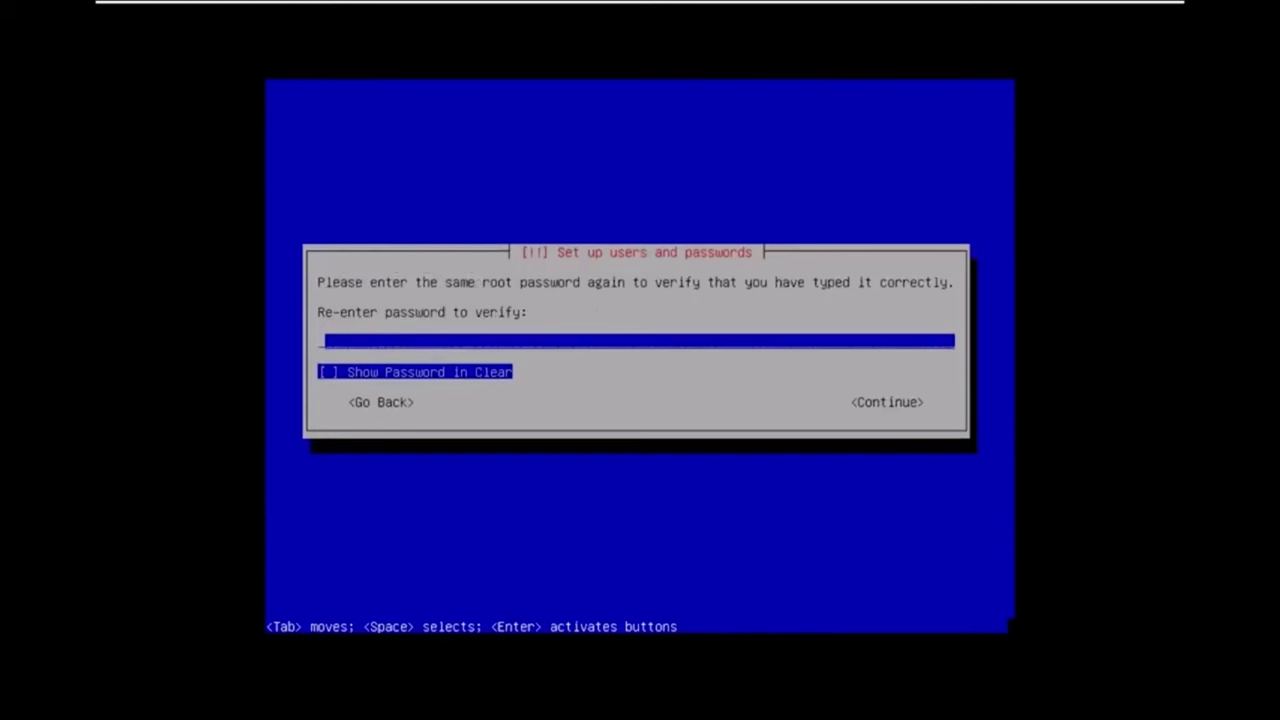
type("**********")
key("Return")
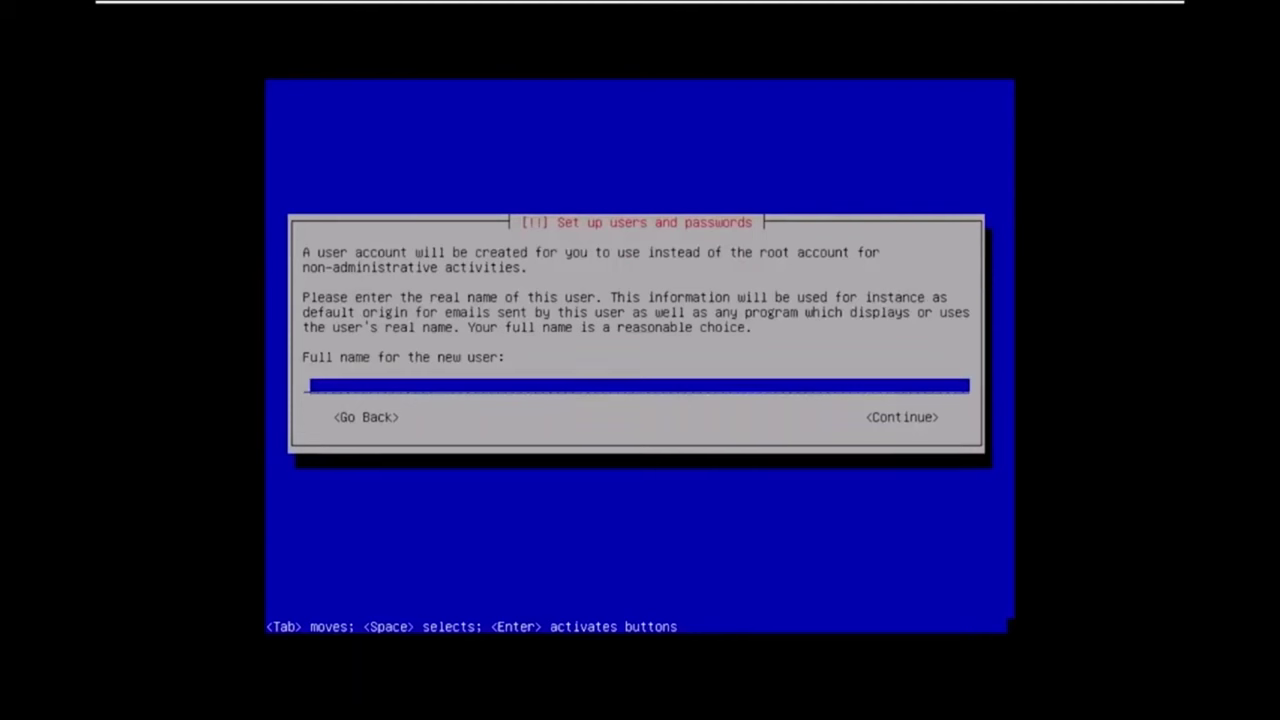
Enter the new user's full name and accept the shortened suggested username.
type("testuser")
key("Return")
key("BackSpace")
key("BackSpace")
key("BackSpace")
key("BackSpace")
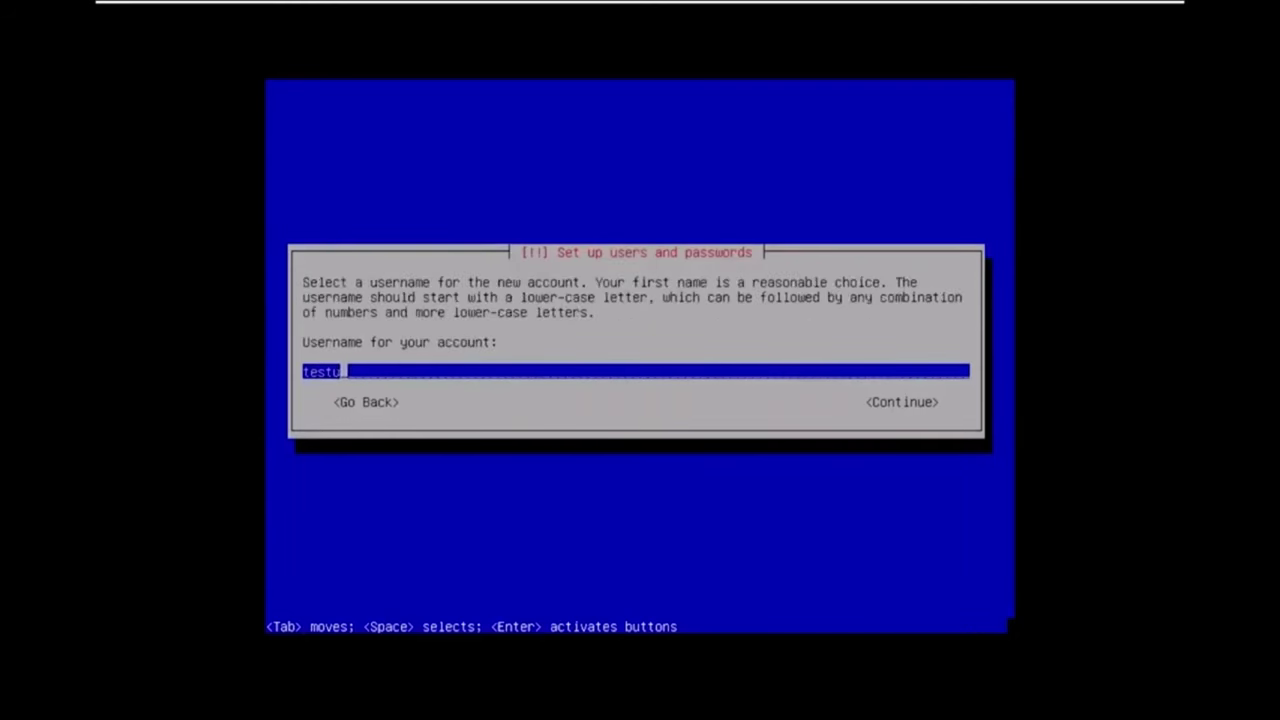
key("Return")
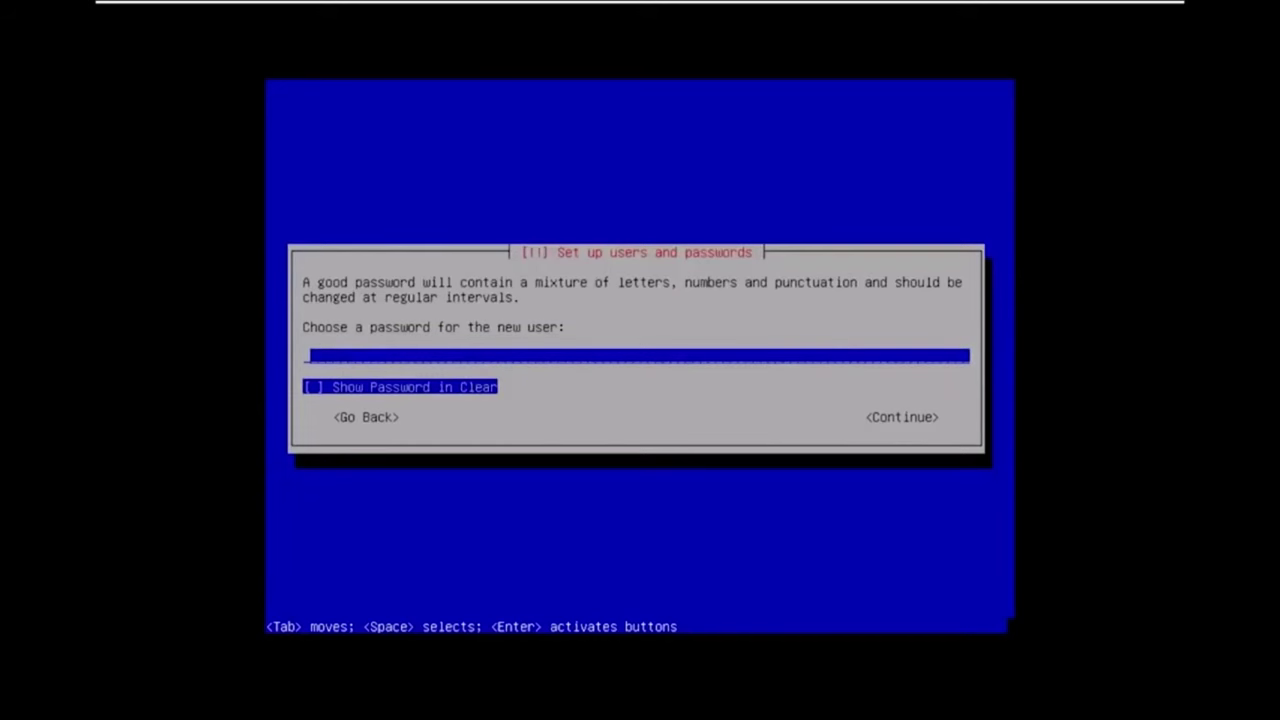
Enter and verify the user password, then go back after the mismatch error.
key("Return")
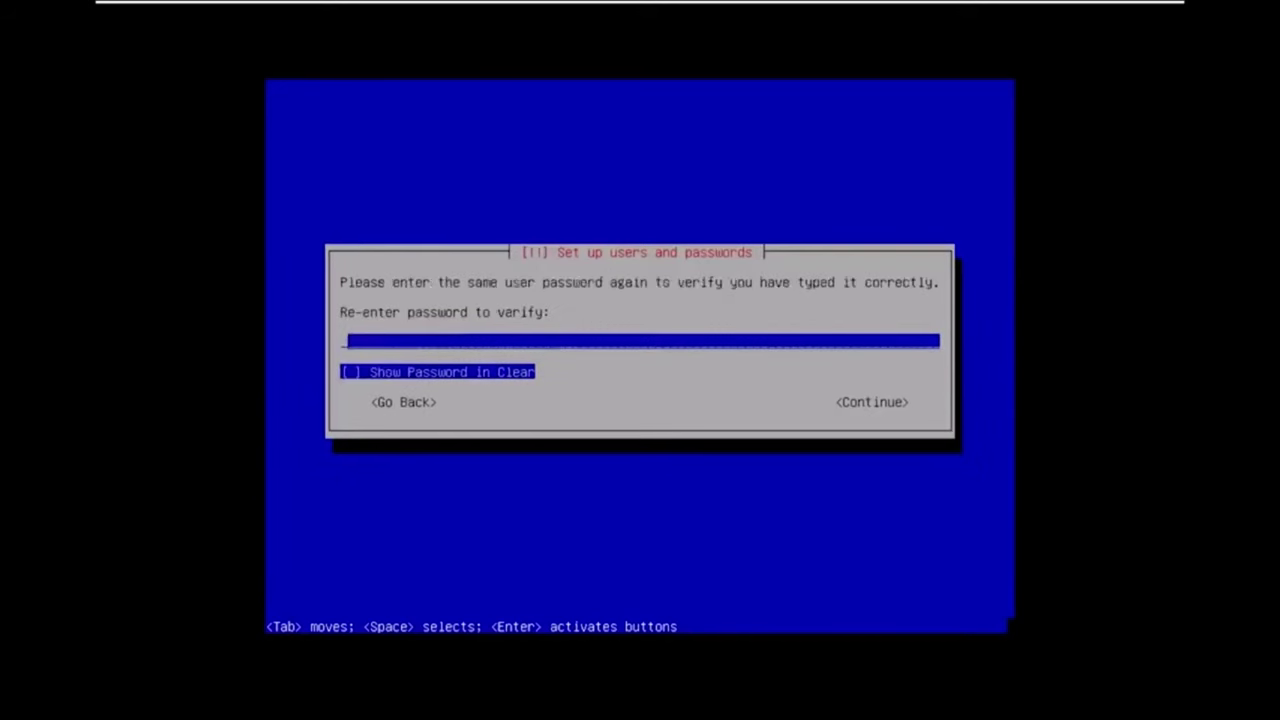
key("Return")
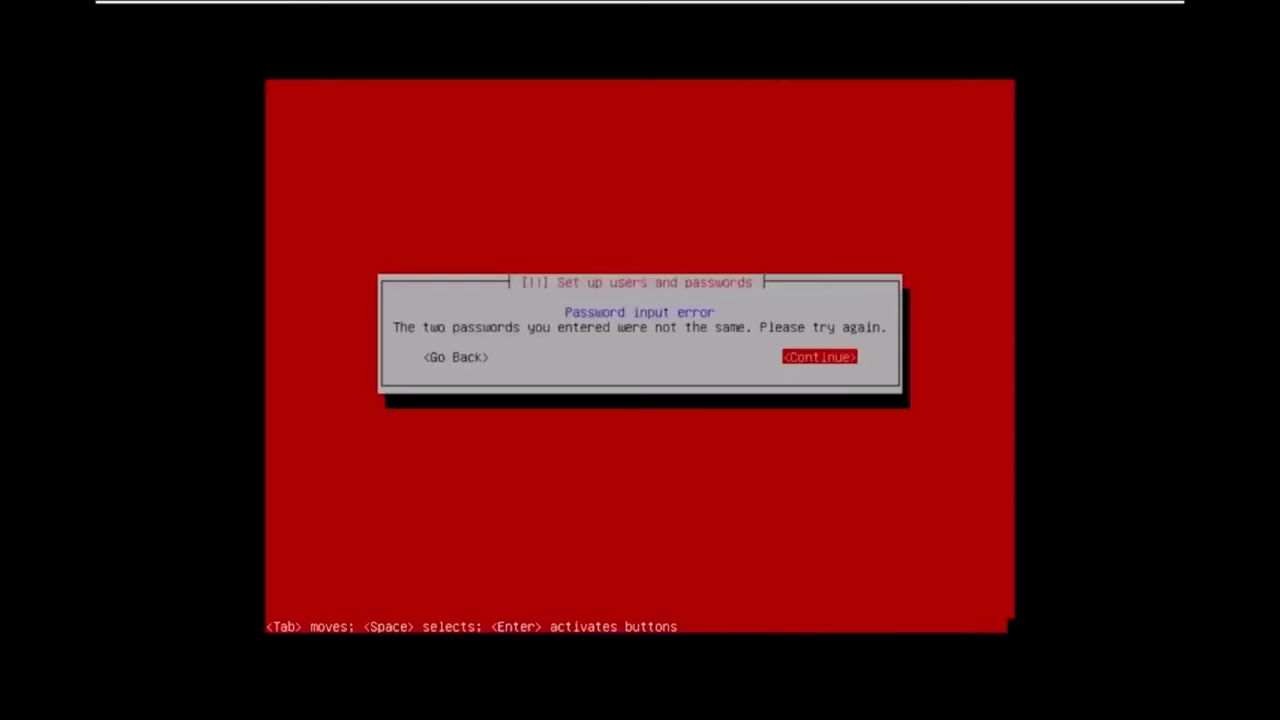
key("Tab")
key("Return")
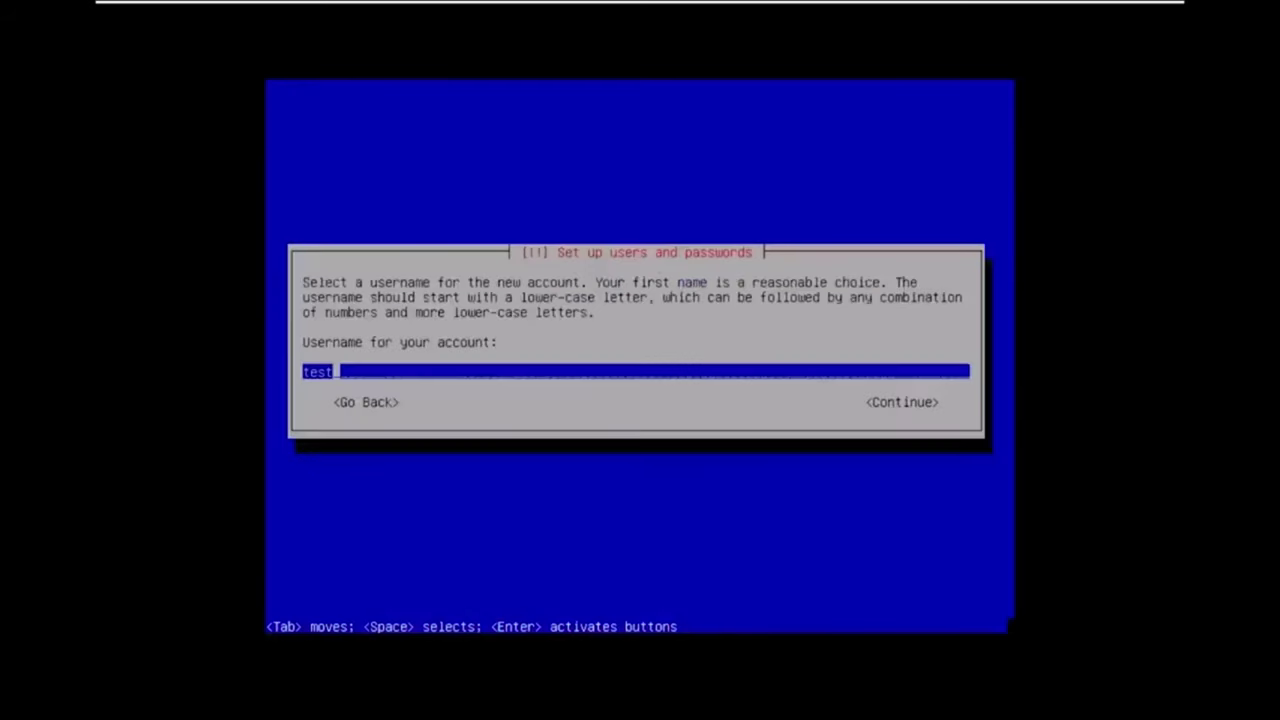
Re-accept the username and enter a matching user password twice until accepted.
key("Return")
key("Return")
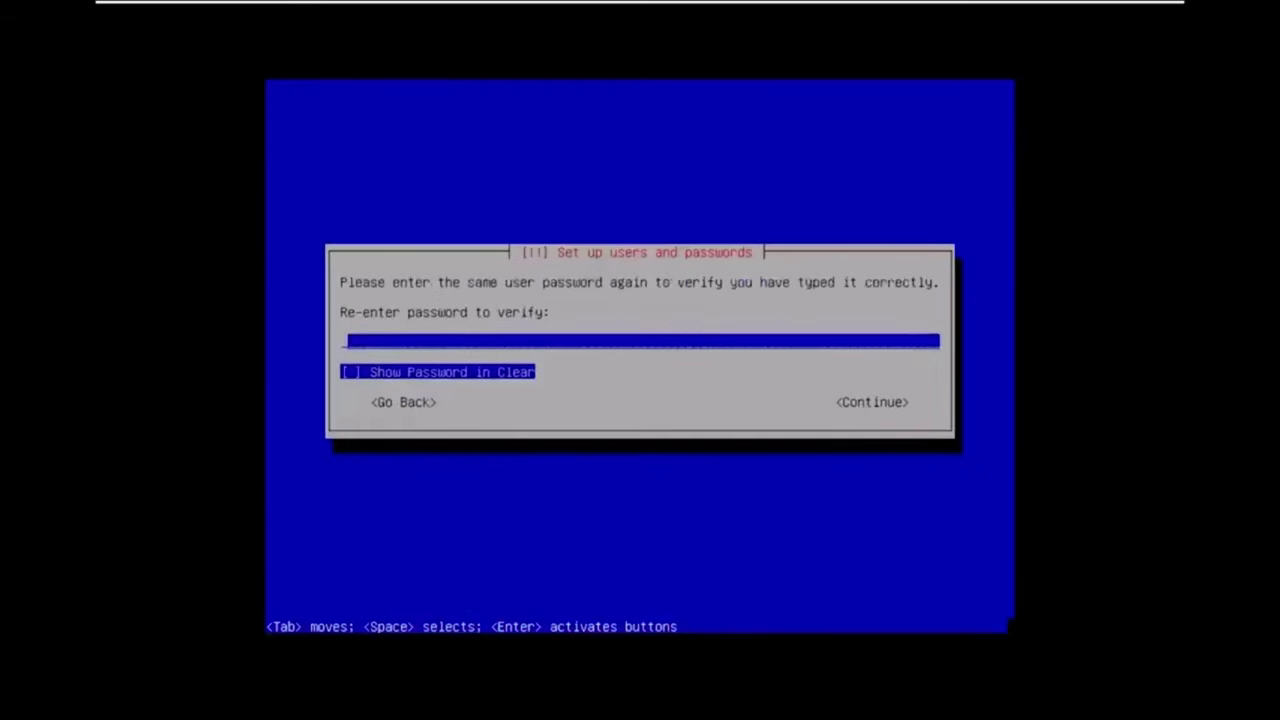
key("Escape")
key("Return")
key("Return")
key("Return")
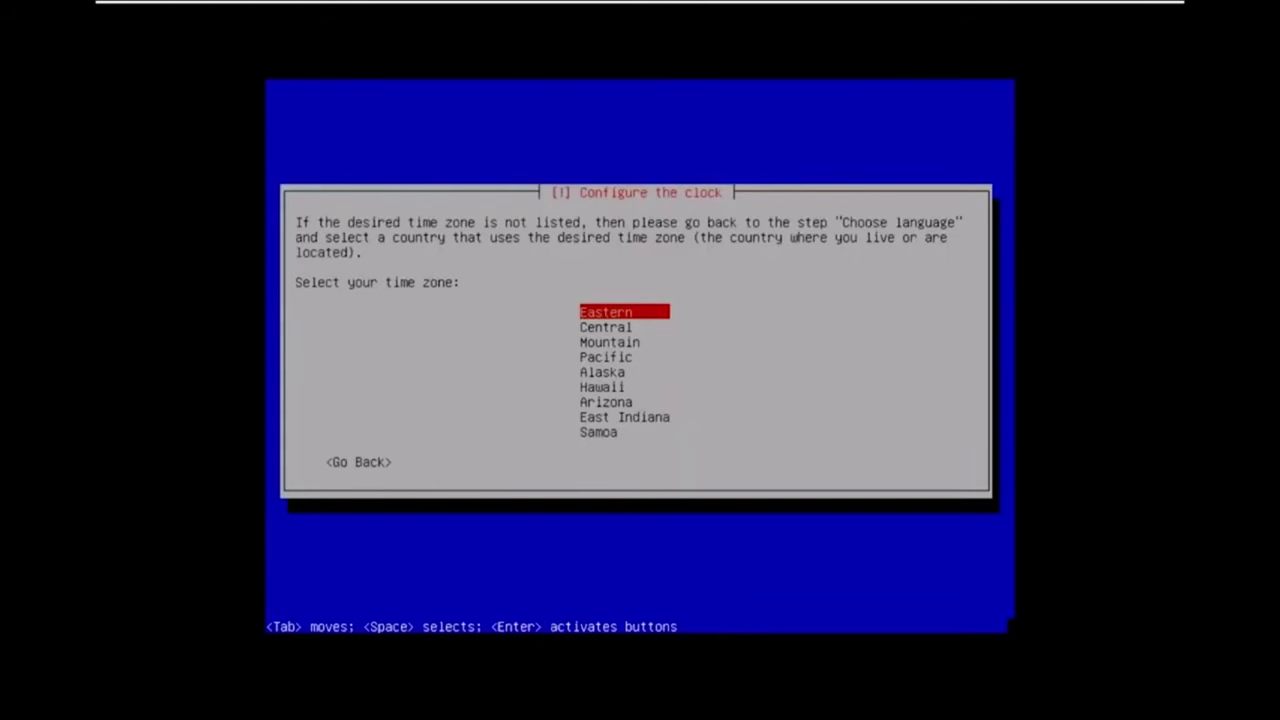
Keep Eastern as the time zone and continue to the Partition disks screen.
key("Down")
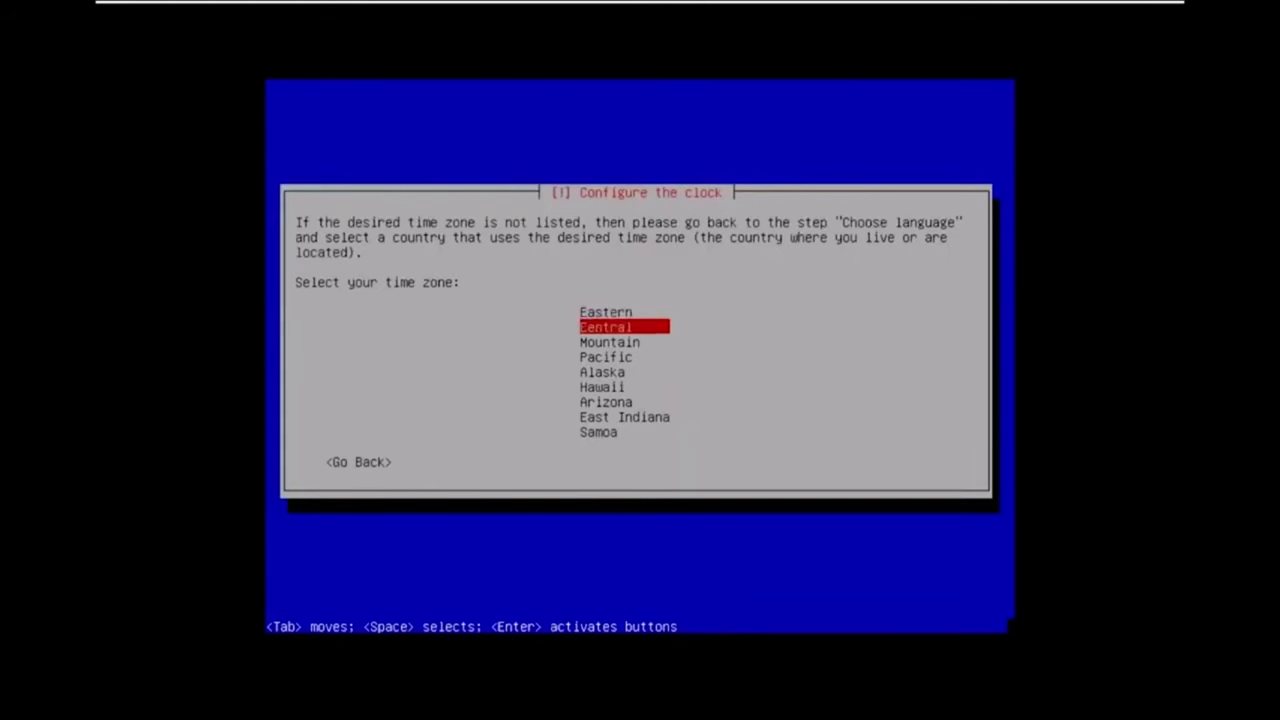
key("Up")
key("Return")
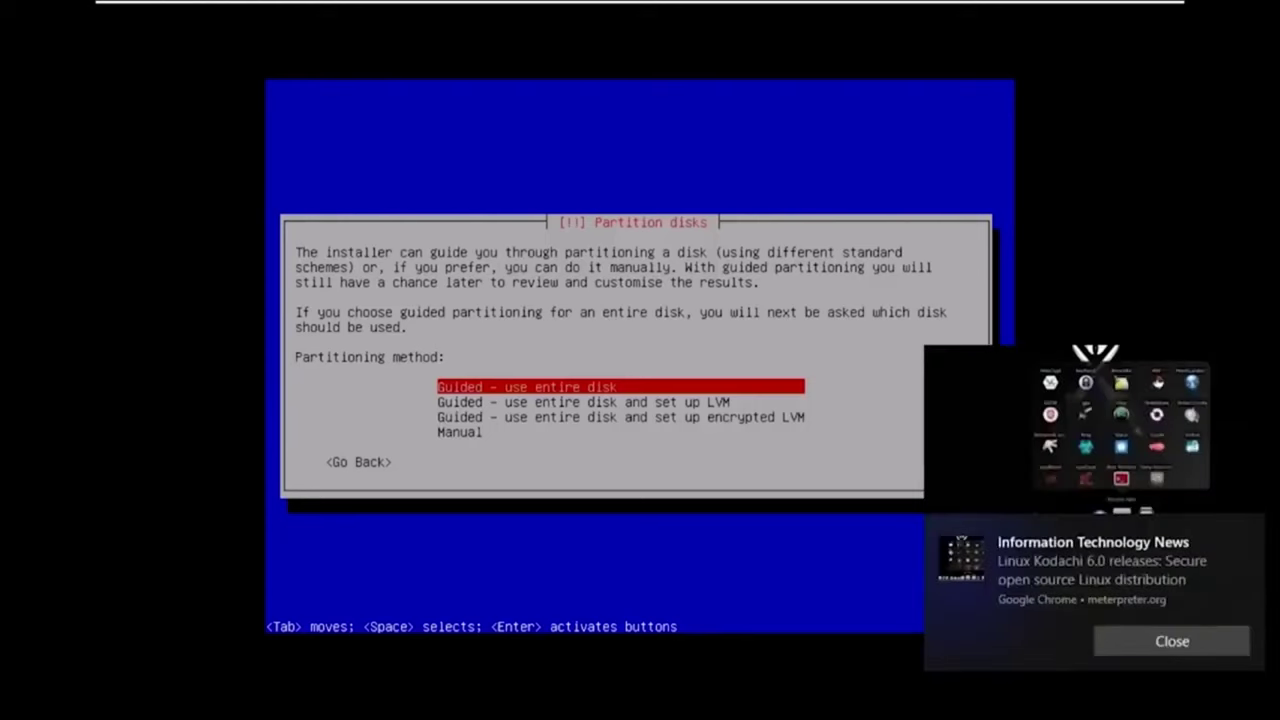
Guided-partition the entire 42.9 GB SCSI3 disk with all files in one partition, then finish.
key("Escape")
key("Return")
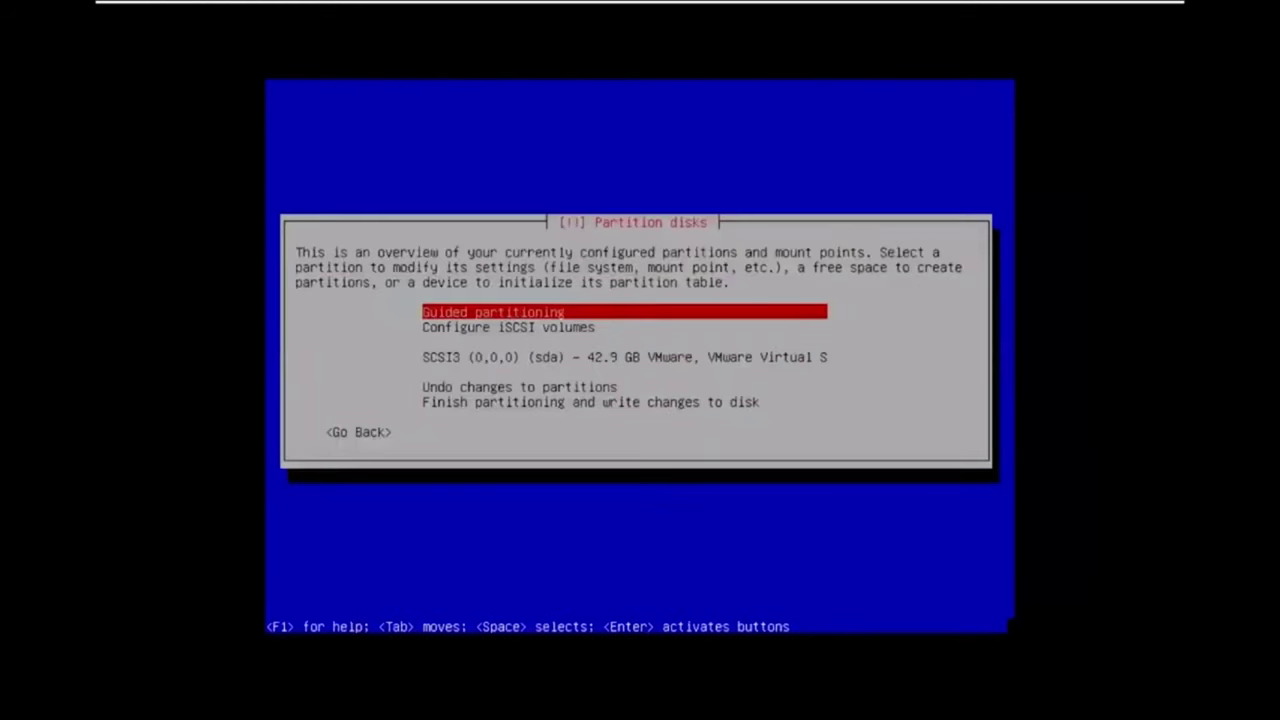
key("Return")
key("Return")
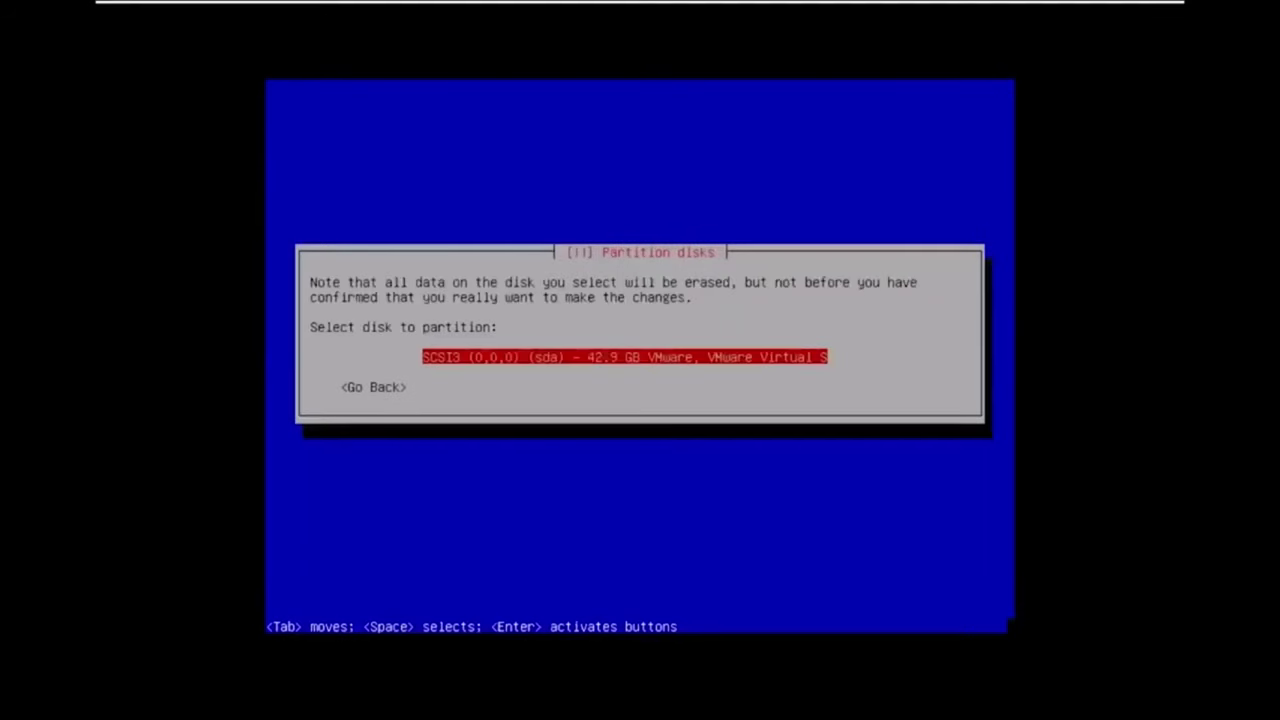
key("Return")
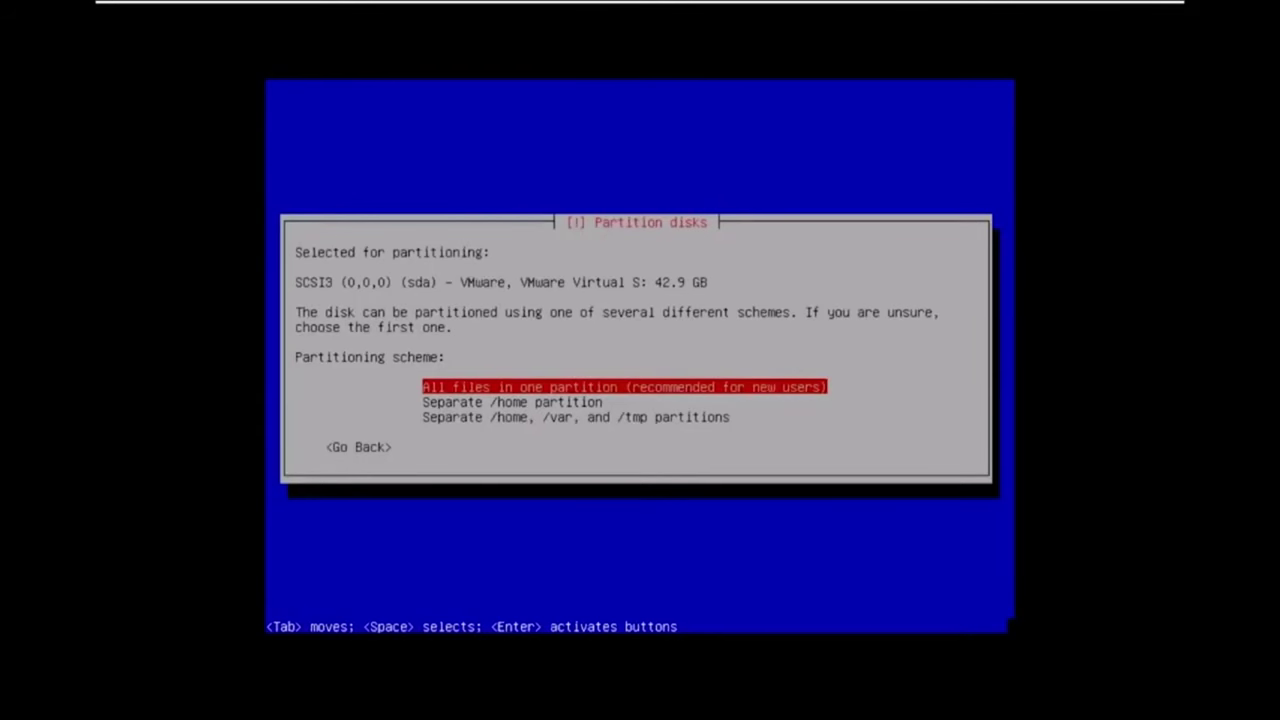
key("Escape")
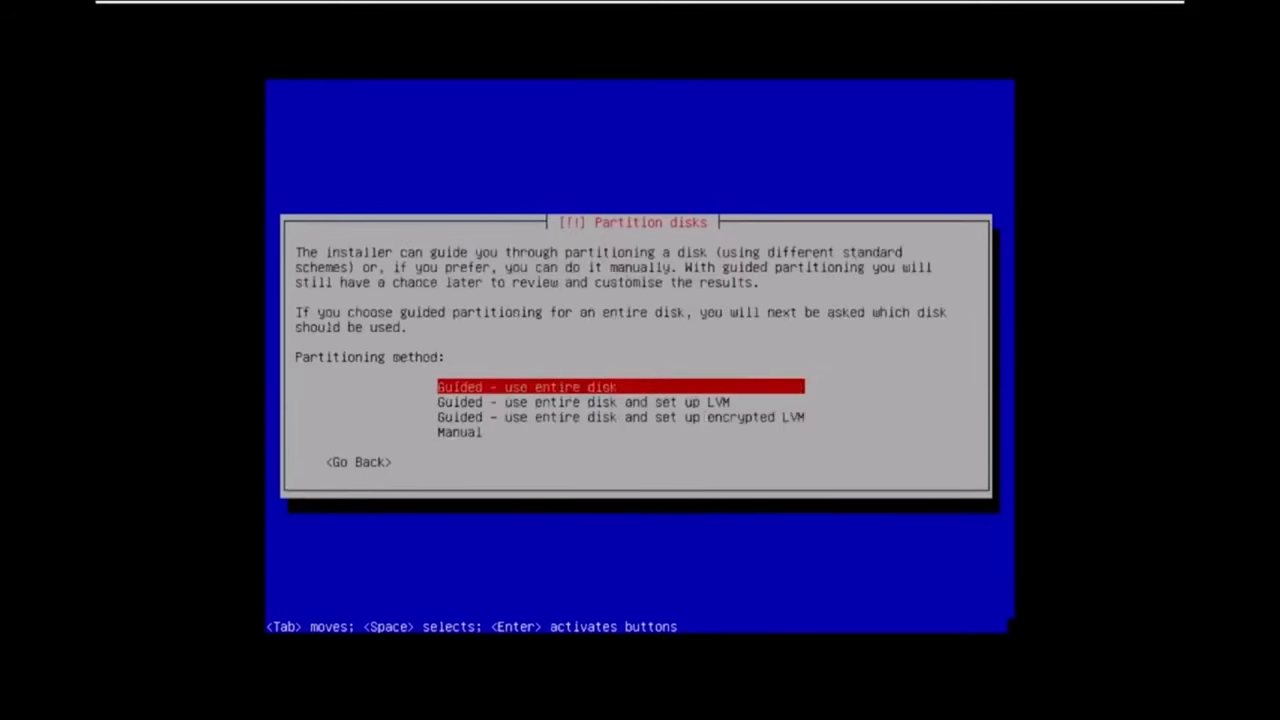
key("Return")
key("Return")
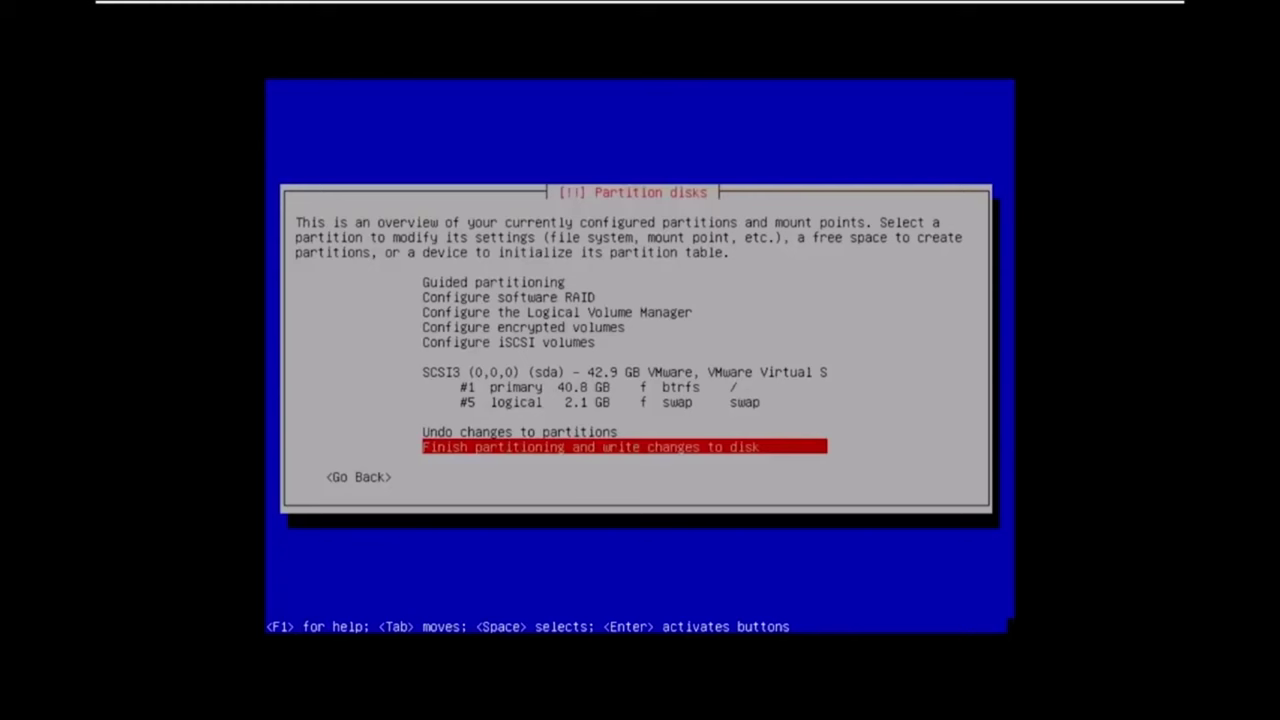
key("Return")
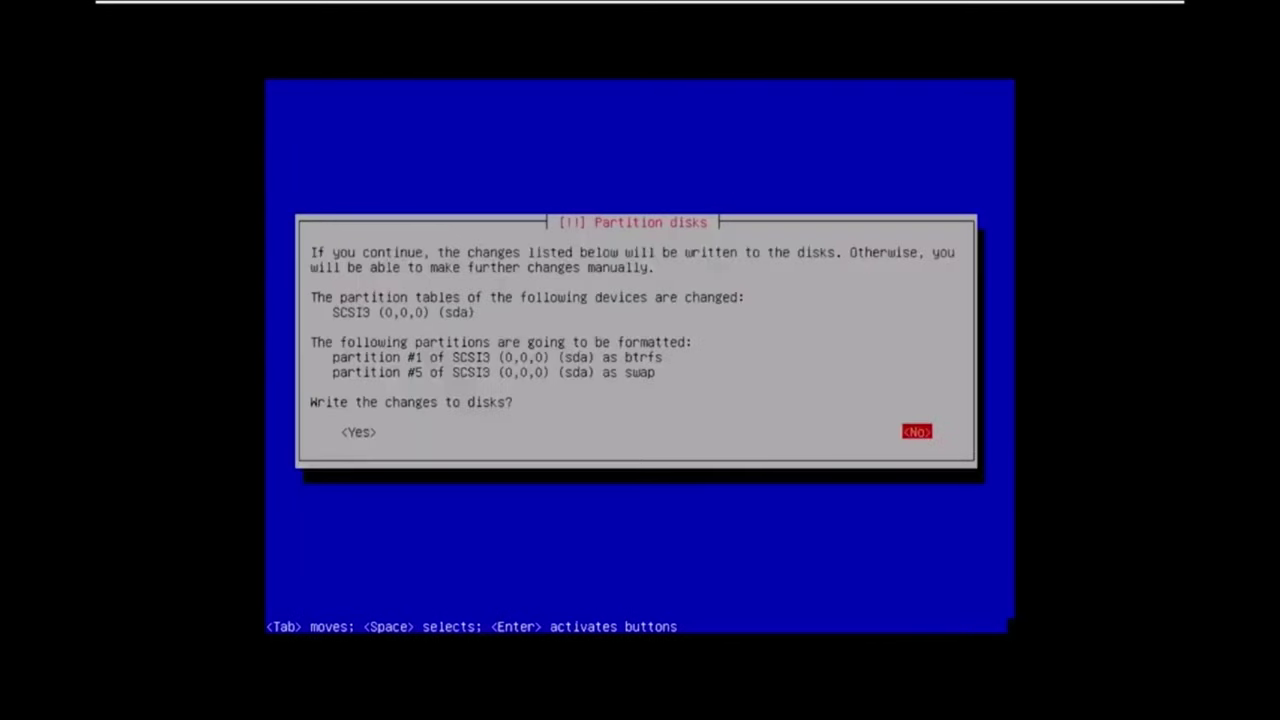
Confirm writing the btrfs root and swap partitions to the disk.
key("Tab")
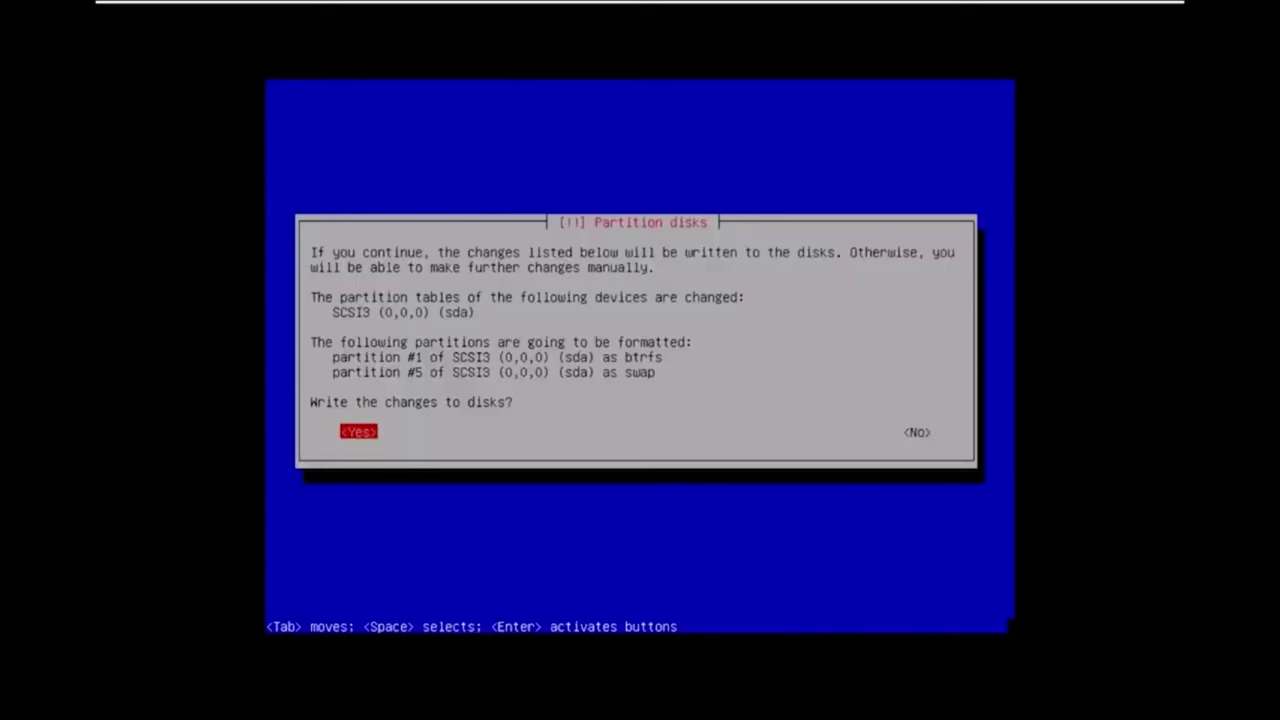
key("Return")
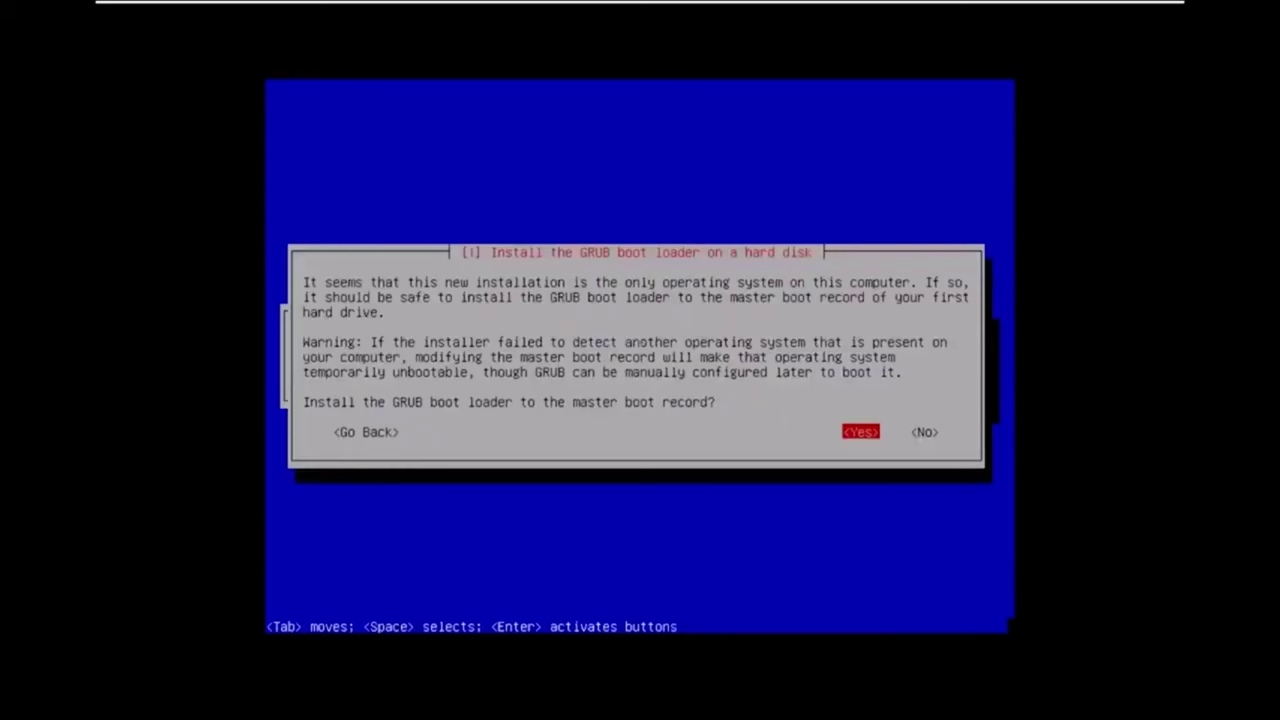
Install GRUB to the master boot record and choose the boot device manually.
key("Return")
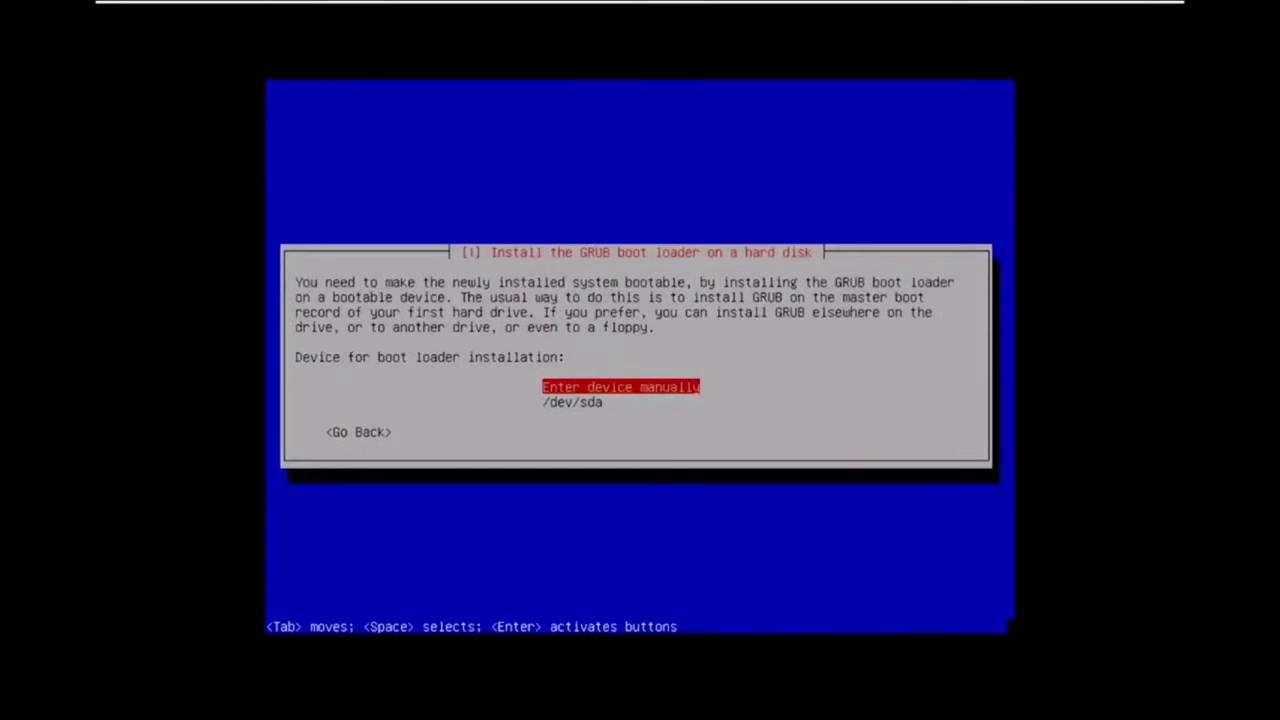
key("Return")
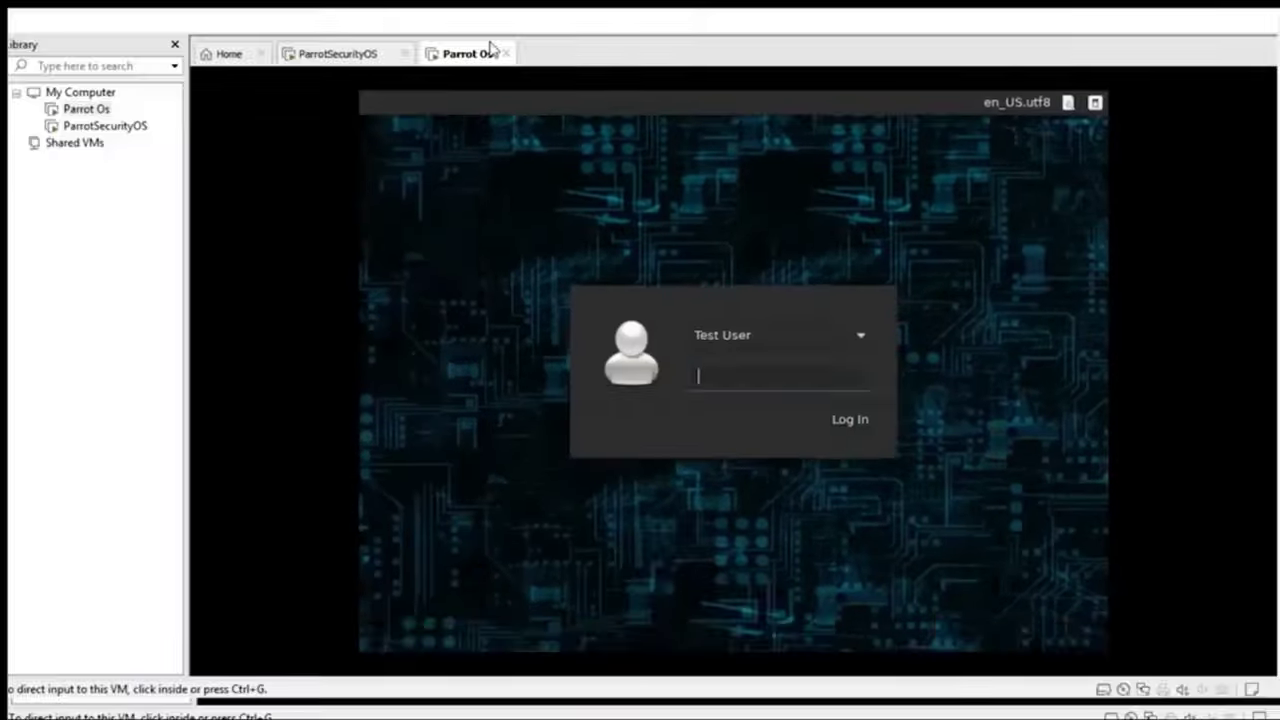
Switch the VM to full screen and log in with the user's password.
key("ctrl+alt+Return")
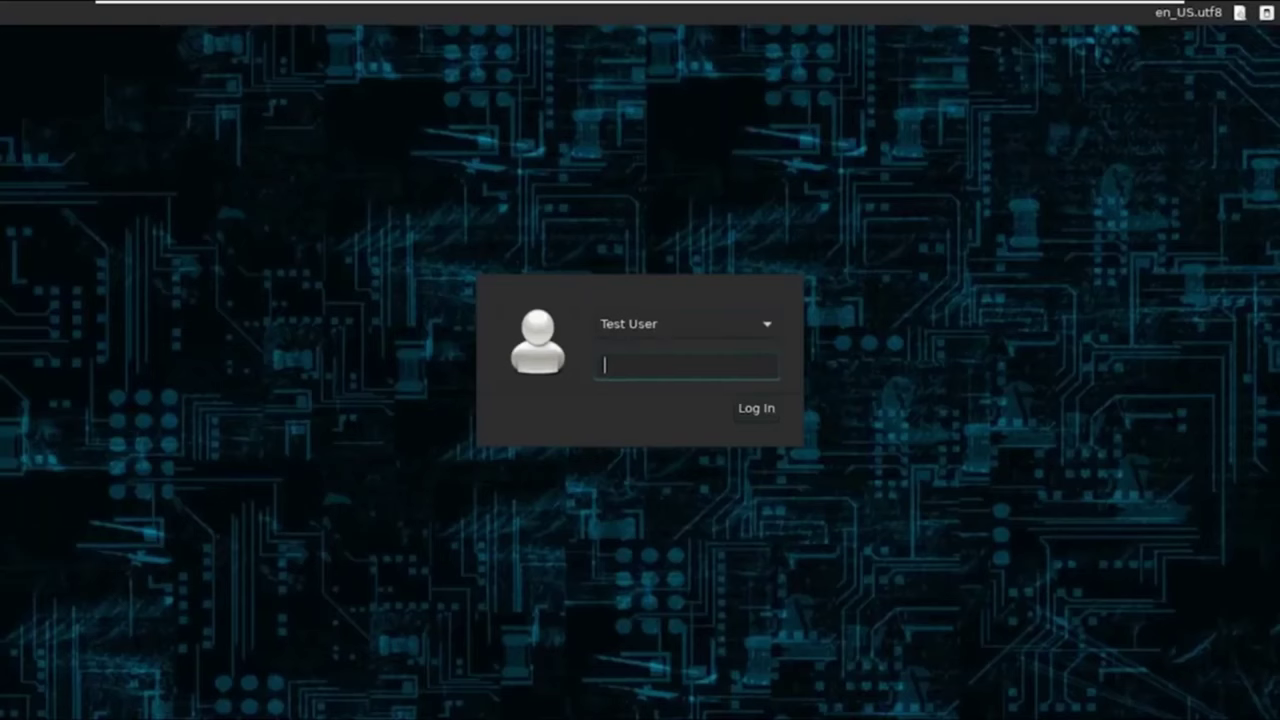
key("ctrl+v")
key("Return")
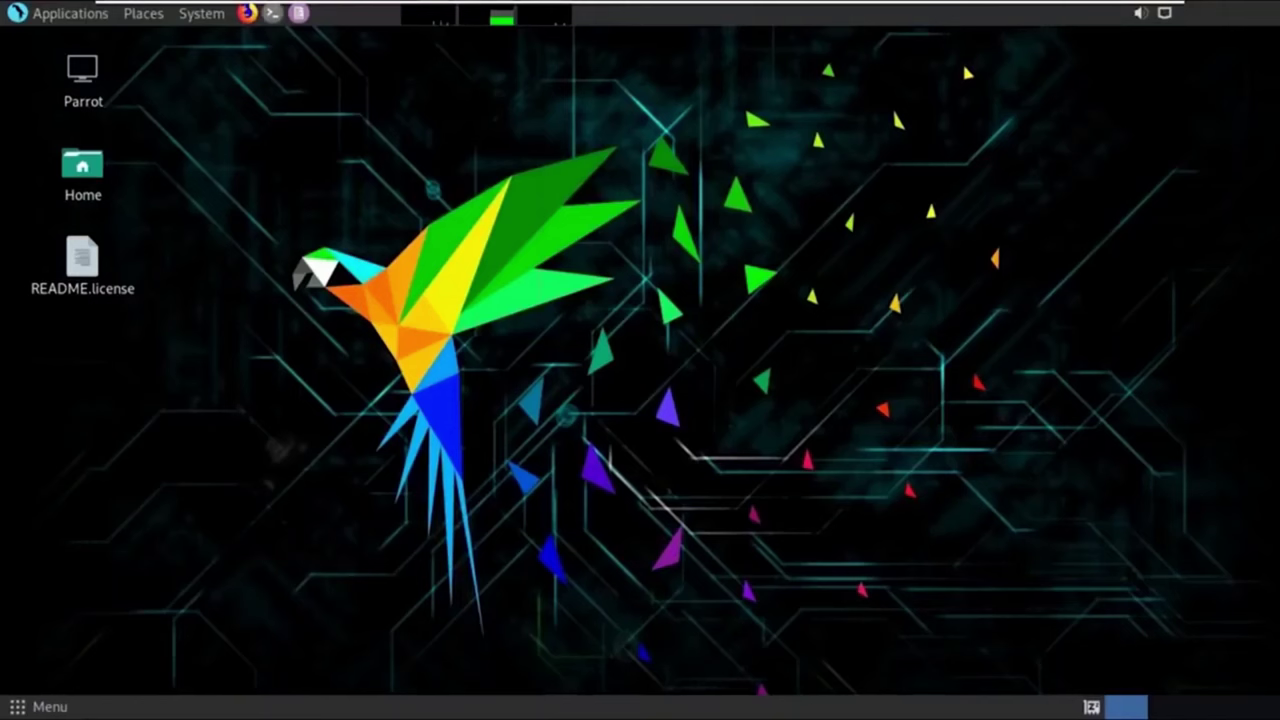
Run sudo apt-get update in a terminal, entering the sudo password.
left_click(271, 13)
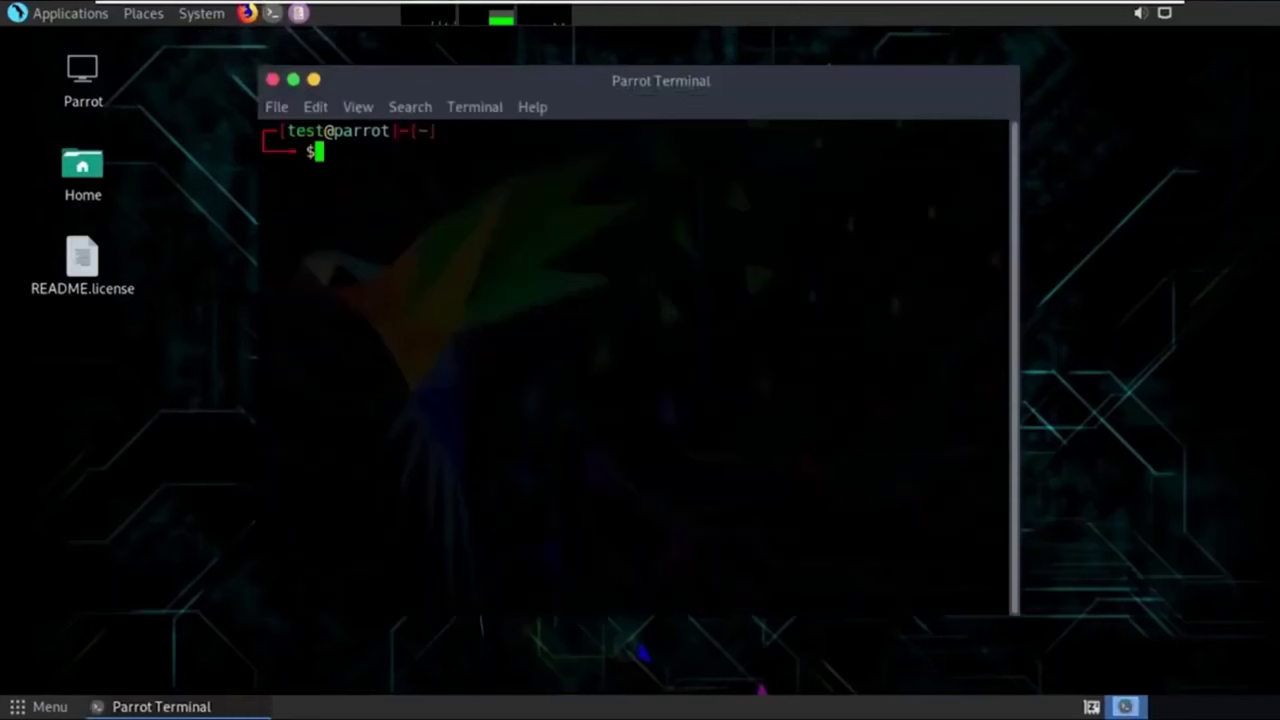
type("sudo apt-get up")
type("date")
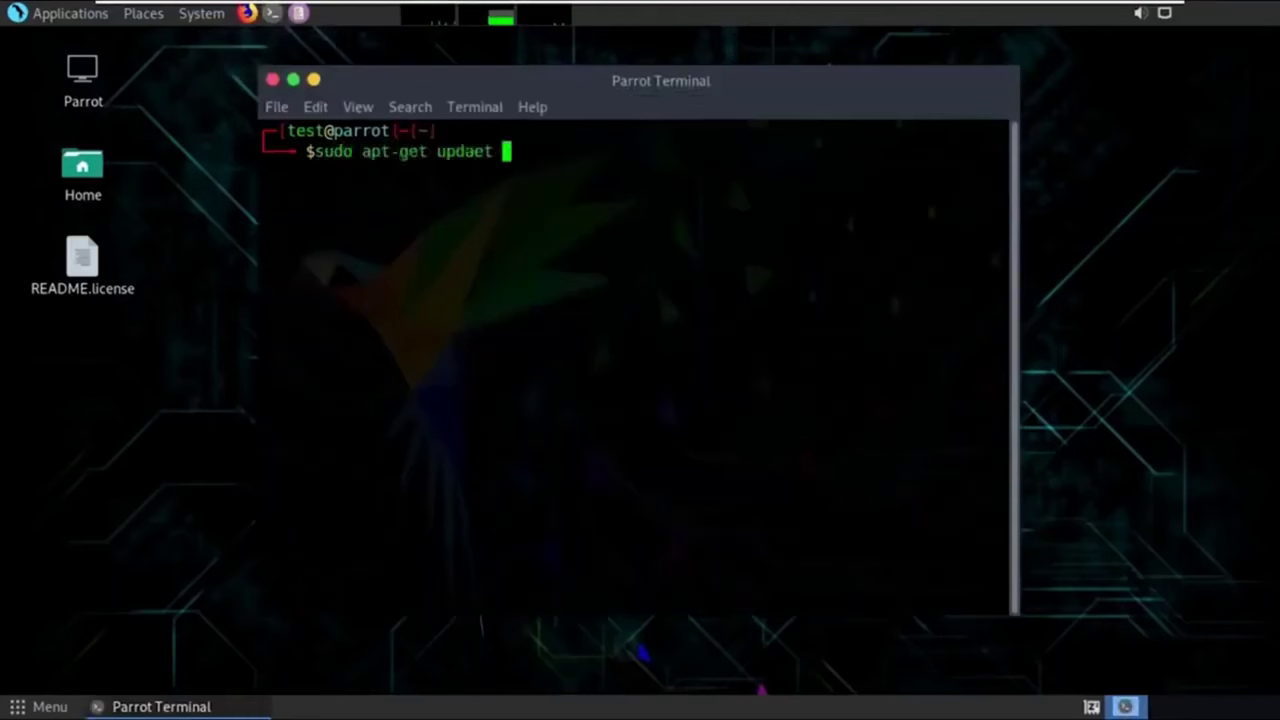
key("Return")
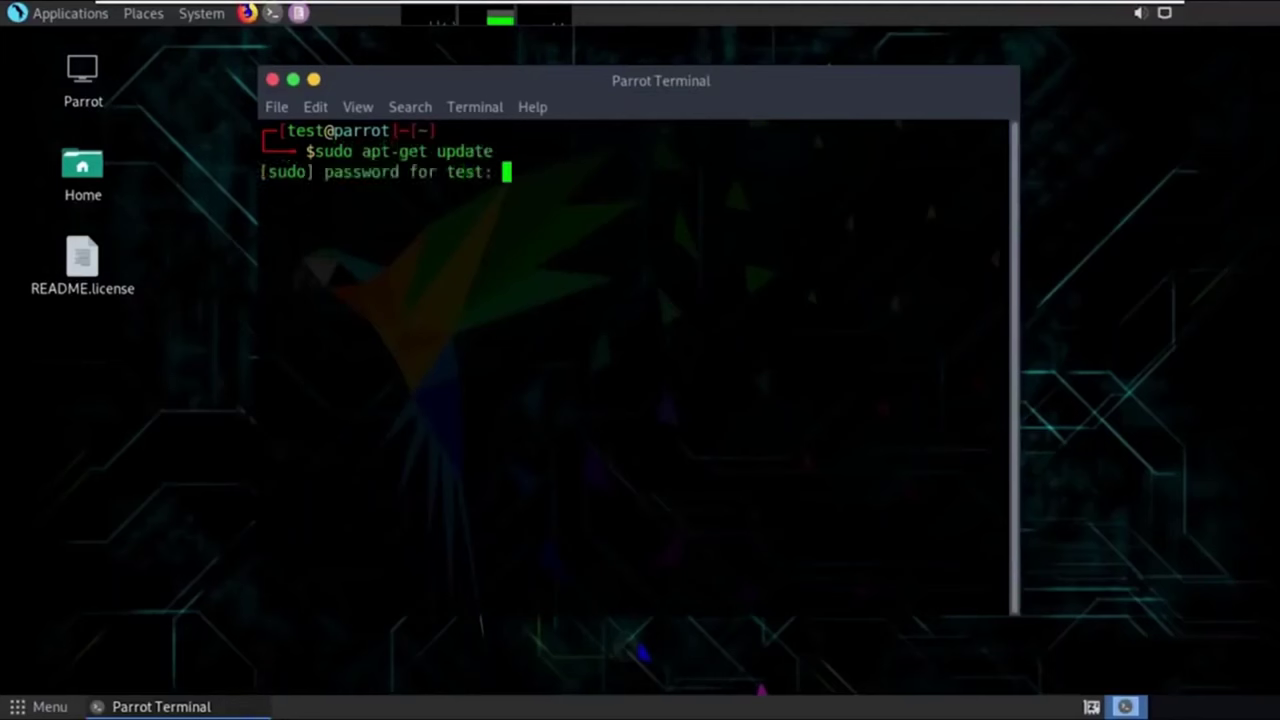
key("Return")
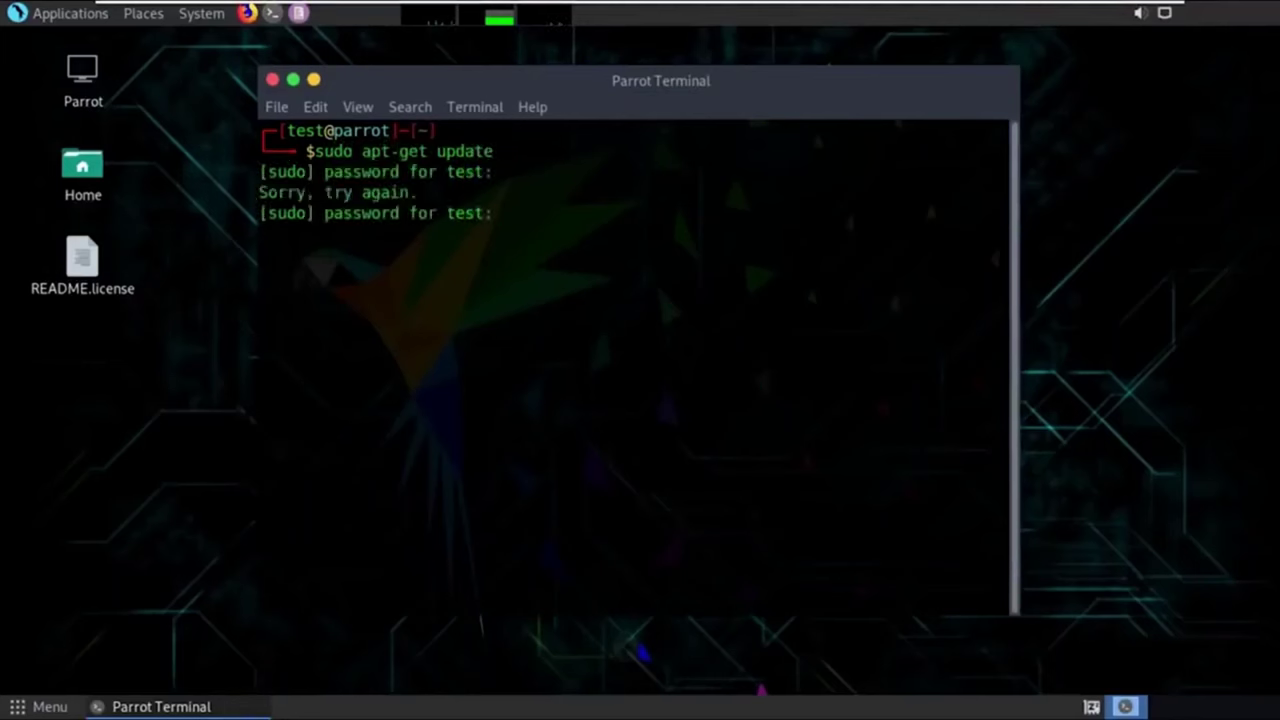
key("Return")
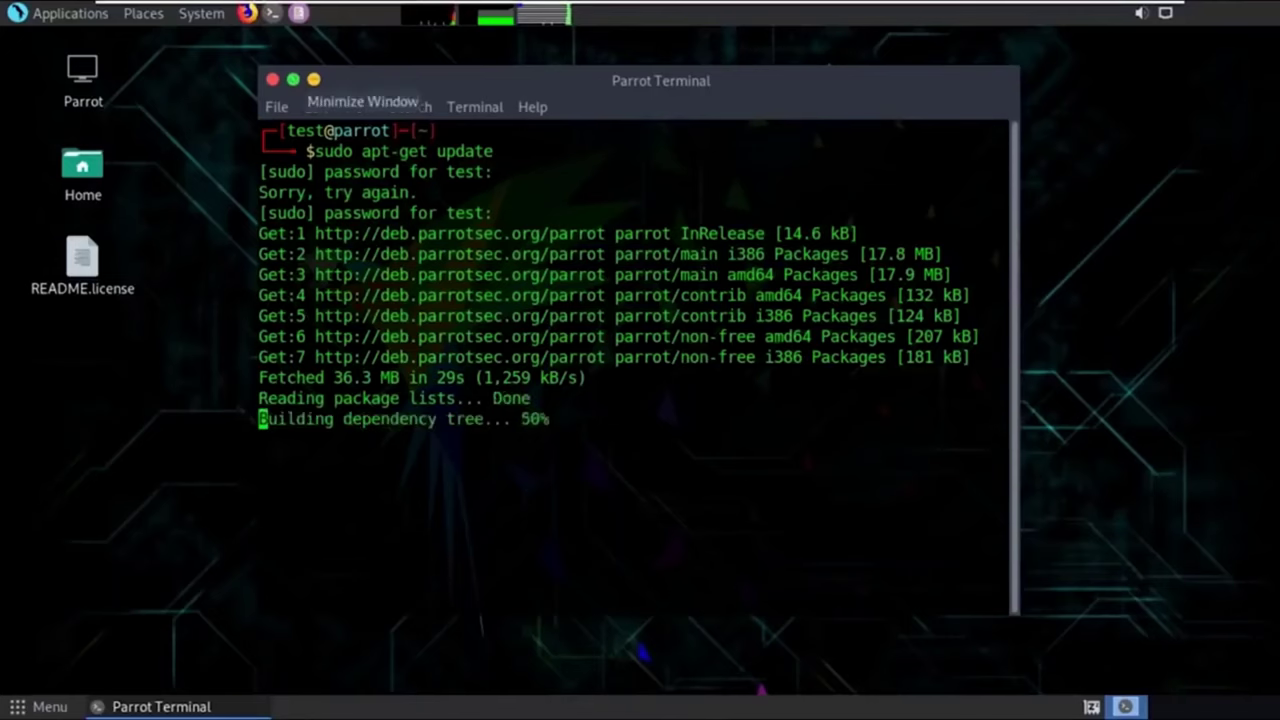
Minimize the terminal window so the desktop shows.
left_click(313, 79)
key("alt+Tab")
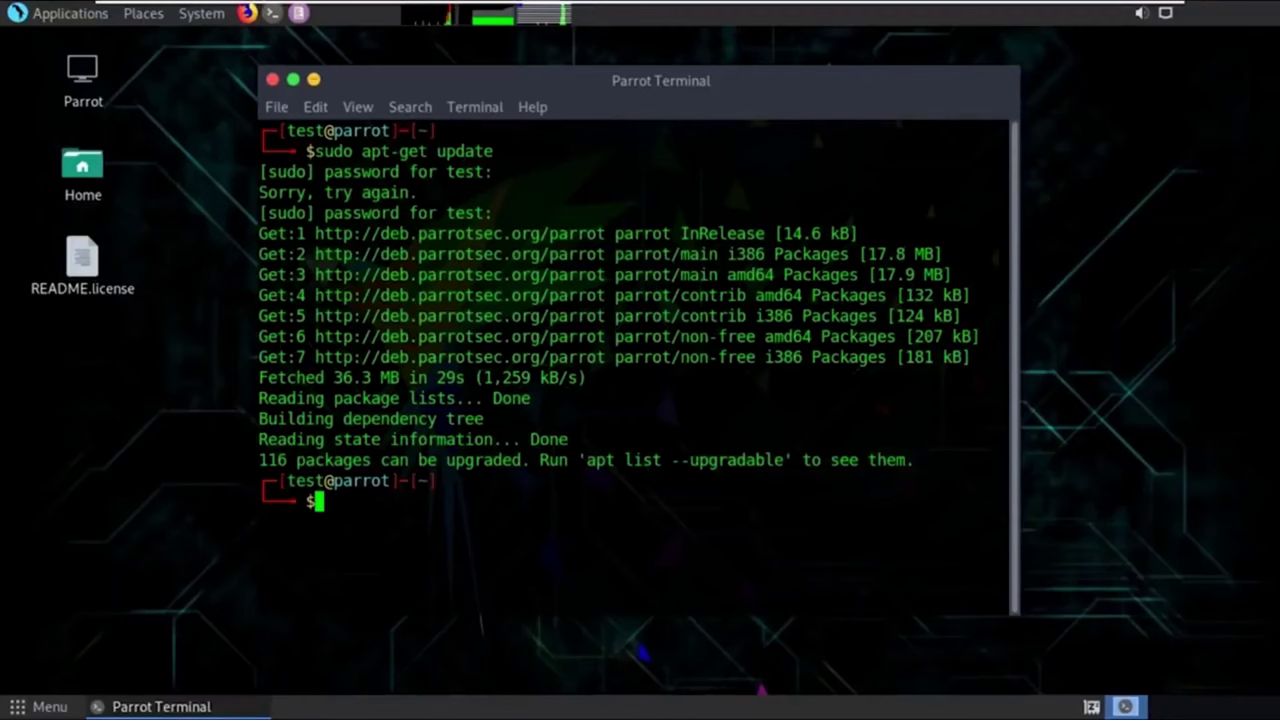
key("alt+F9")
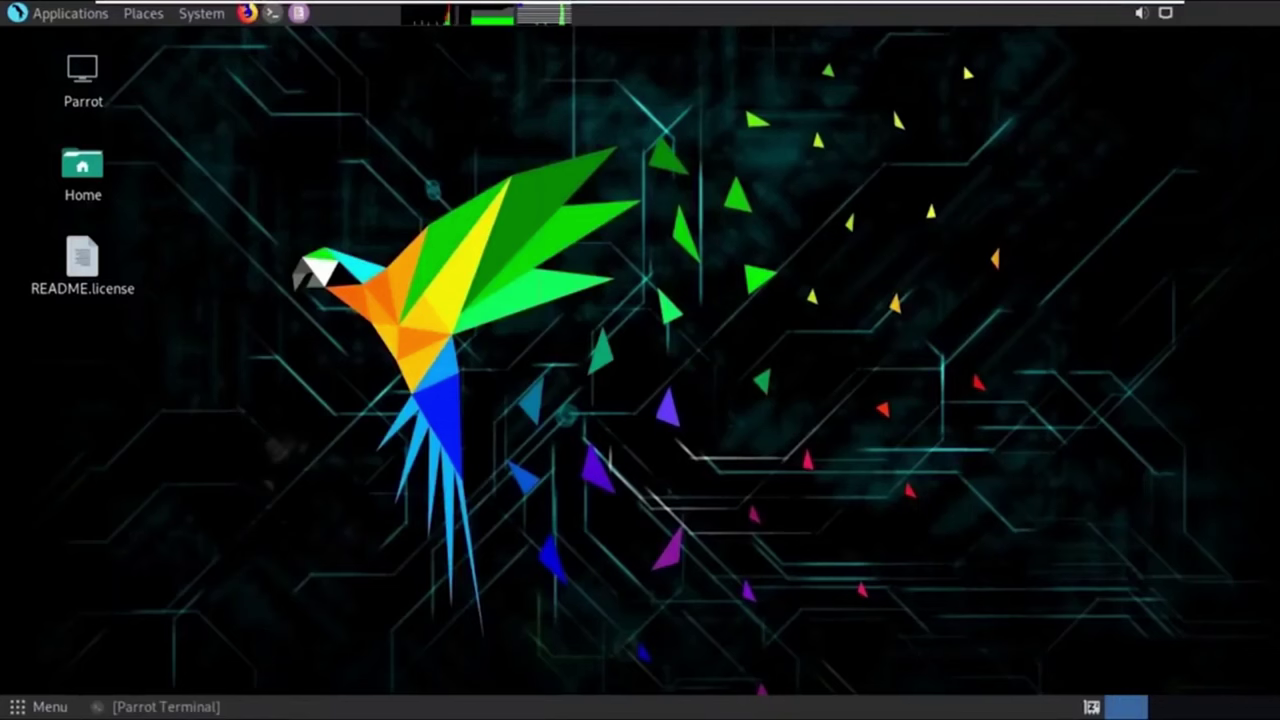
Browse the Internet, Sound & Video and Programming application lists in the Applications menu.
key("alt+F1")
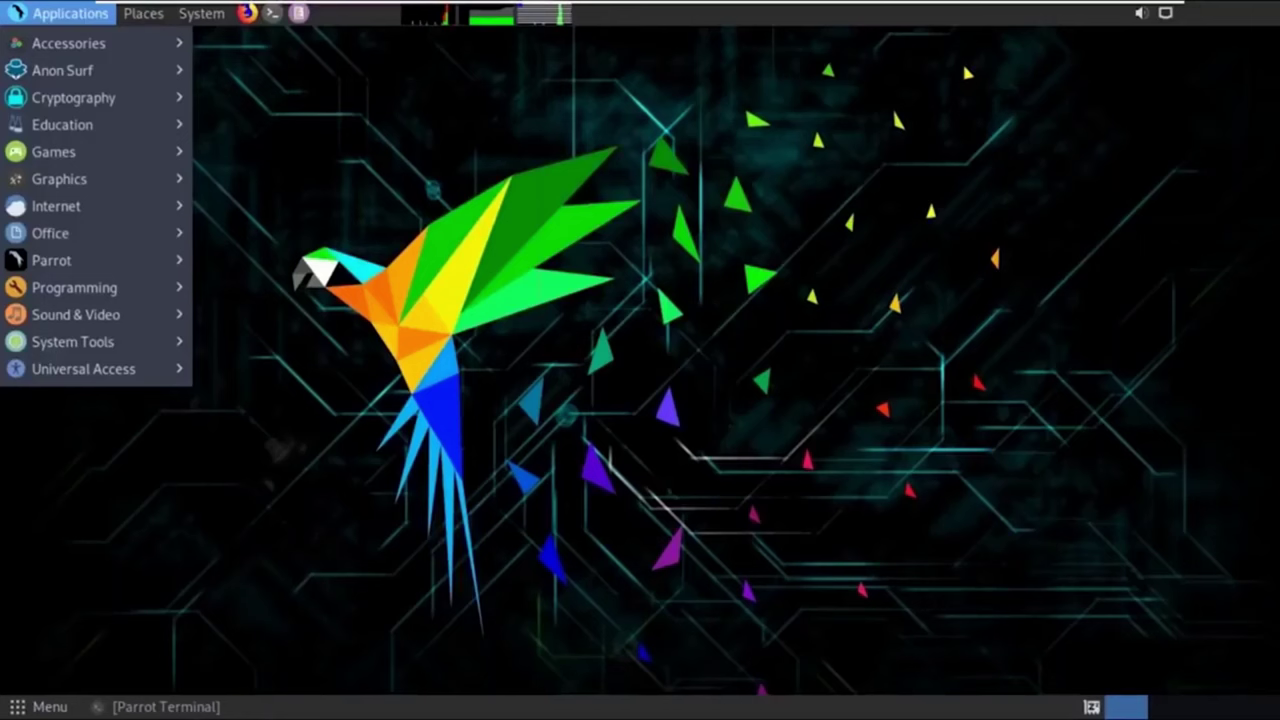
key("Down")
key("Down")
key("Down")
key("Down")
key("Down")
key("Down")
key("Down")
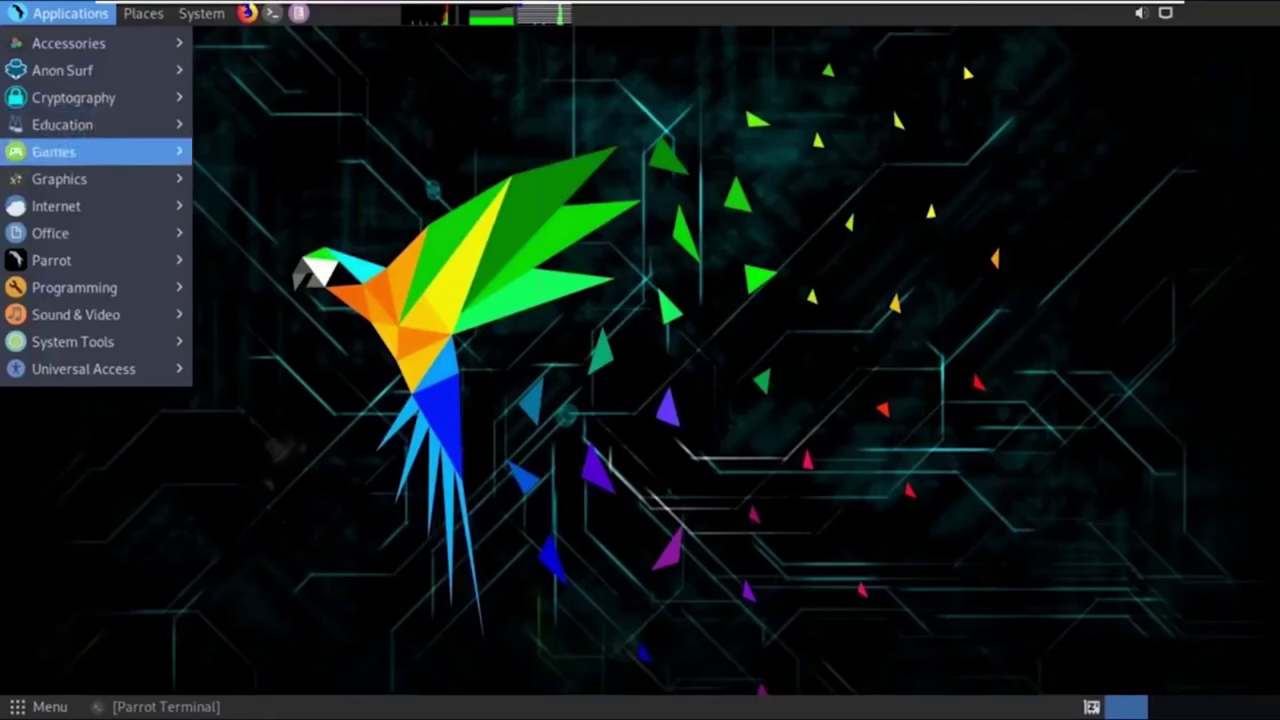
key("Right")
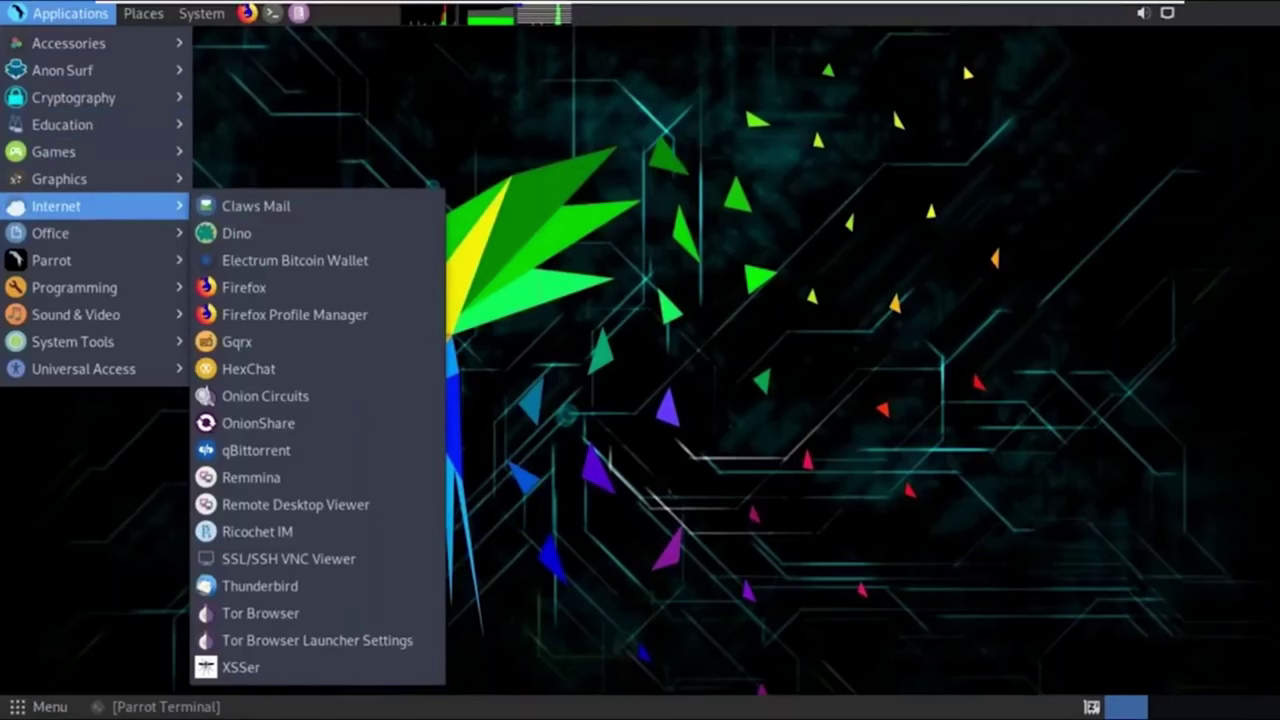
key("Left")
key("Down")
key("Down")
key("Down")
key("Down")
key("Right")
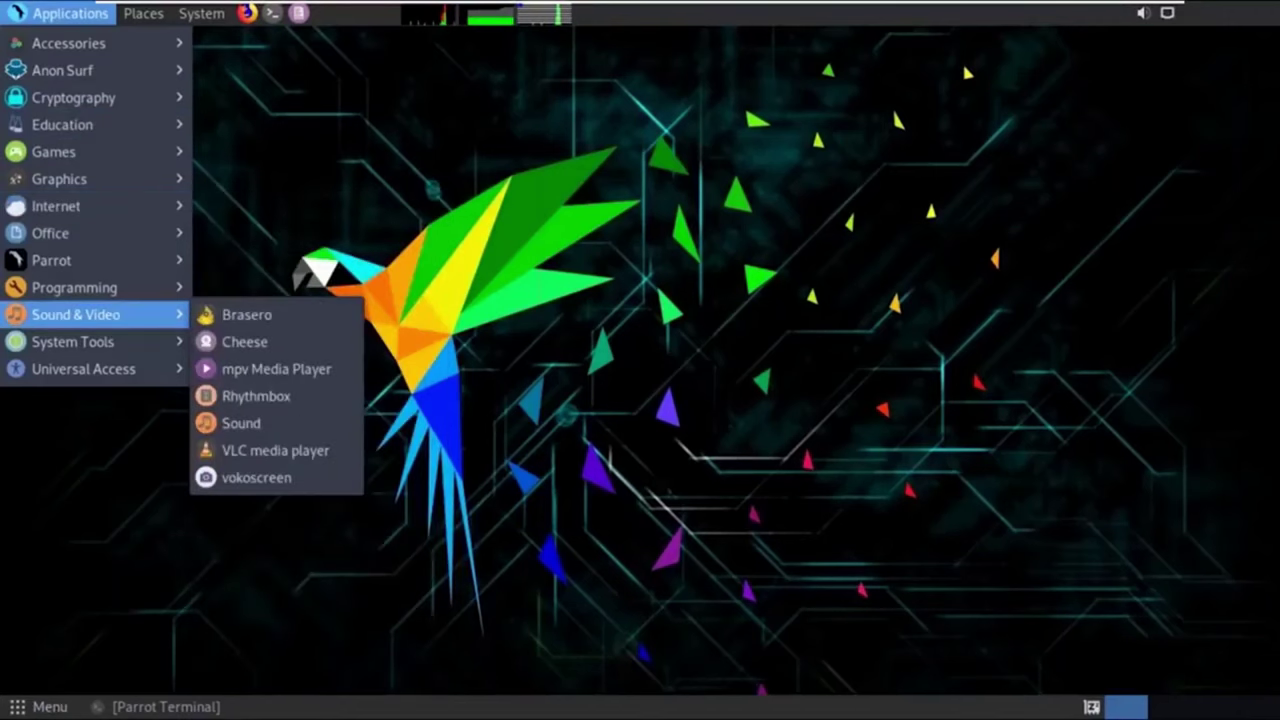
key("Left")
key("Up")
key("Right")
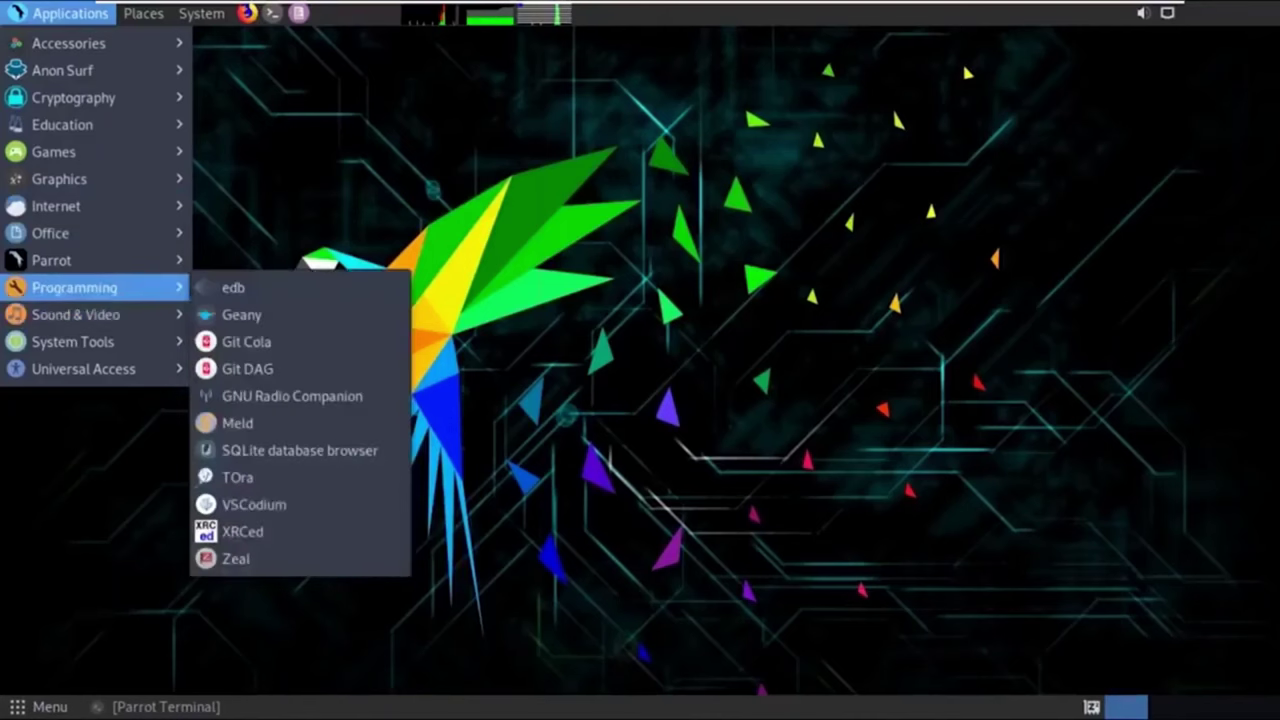
Browse the System Tools and Office application lists, then close the Applications menu.
key("Left")
key("Down")
key("Down")
key("Right")
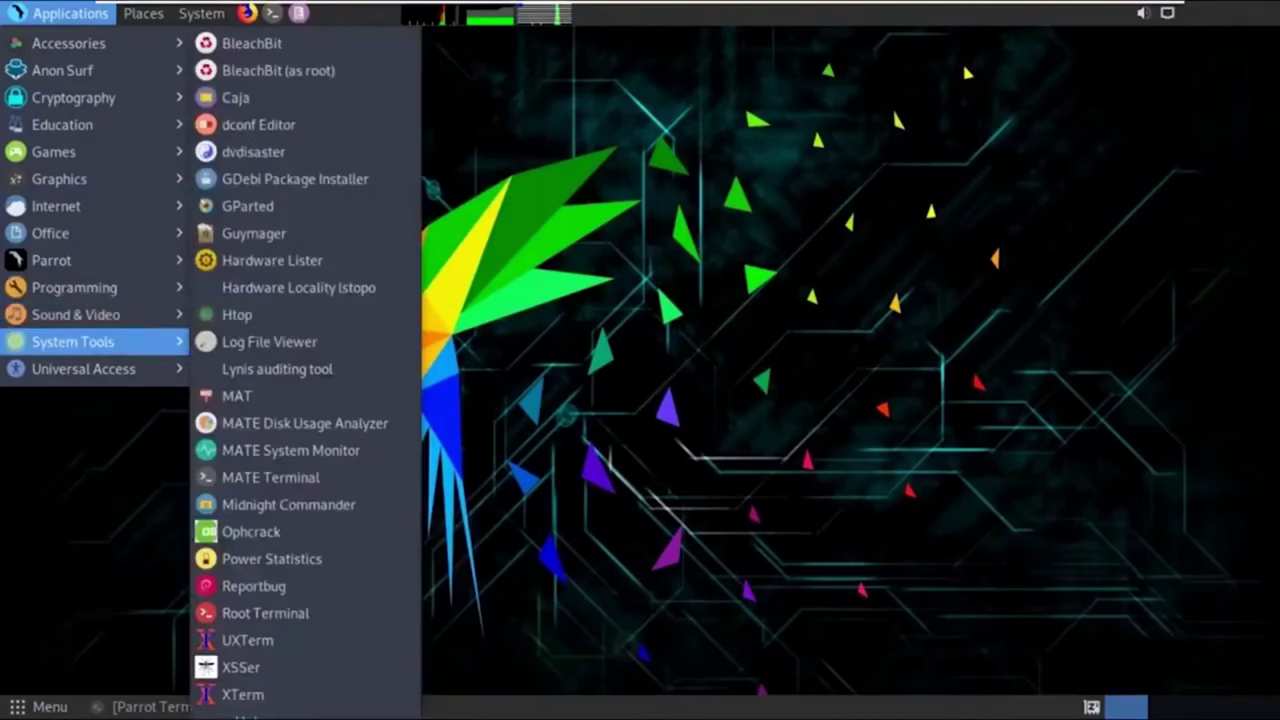
key("Left")
key("Up")
key("Up")
key("Up")
key("Up")
key("Up")
key("Right")
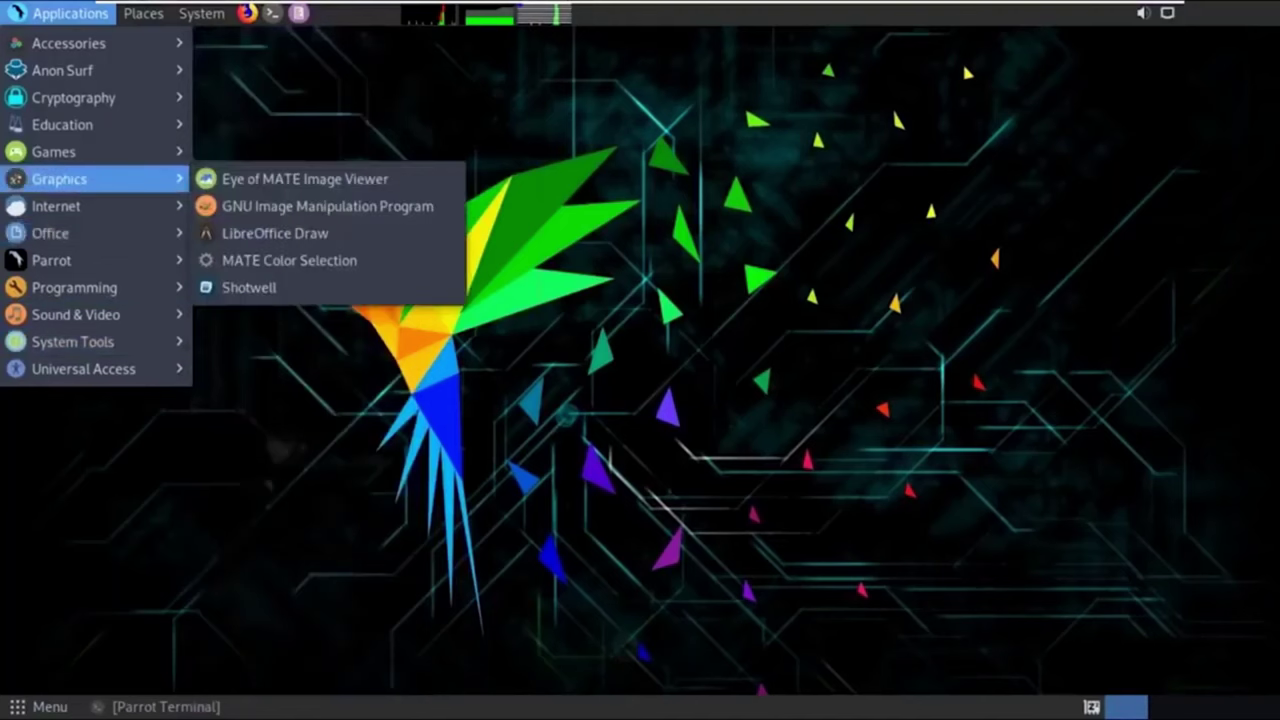
key("Left")
key("Down")
key("Down")
key("Right")
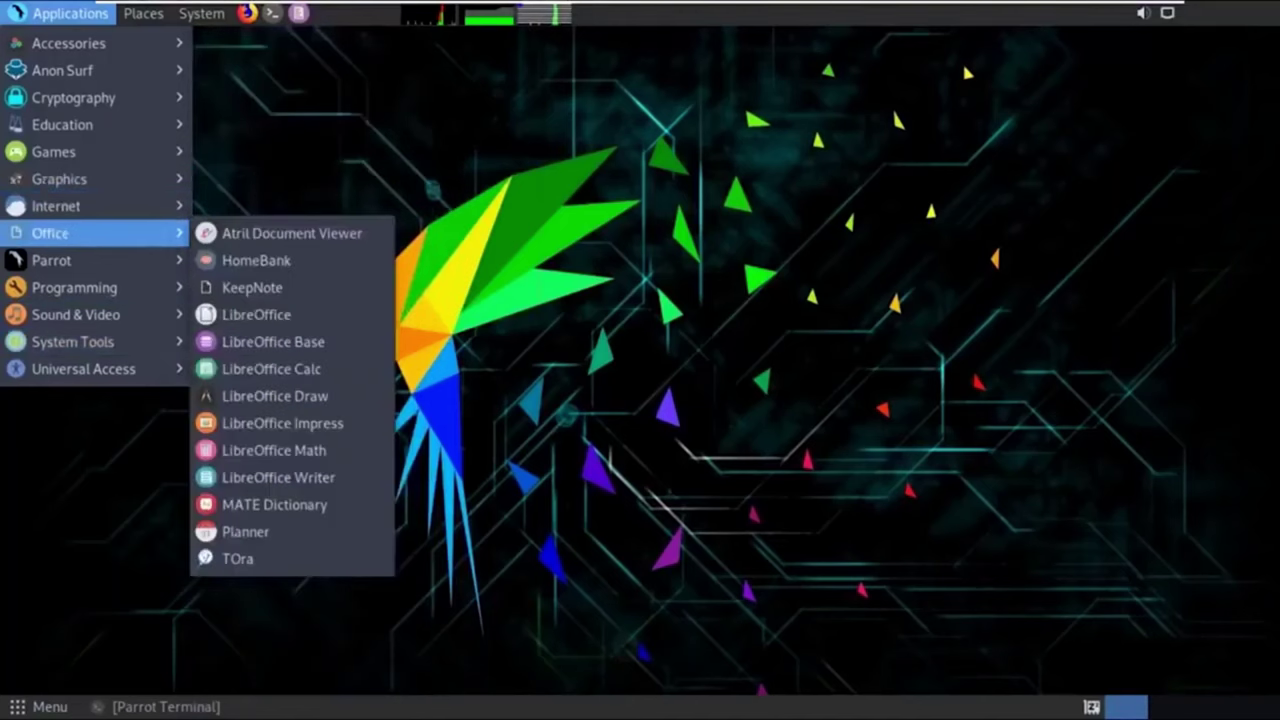
key("Down")
key("Down")
key("Down")
key("Down")
key("Down")
key("Down")
key("Down")
key("Down")
key("Down")
key("Down")
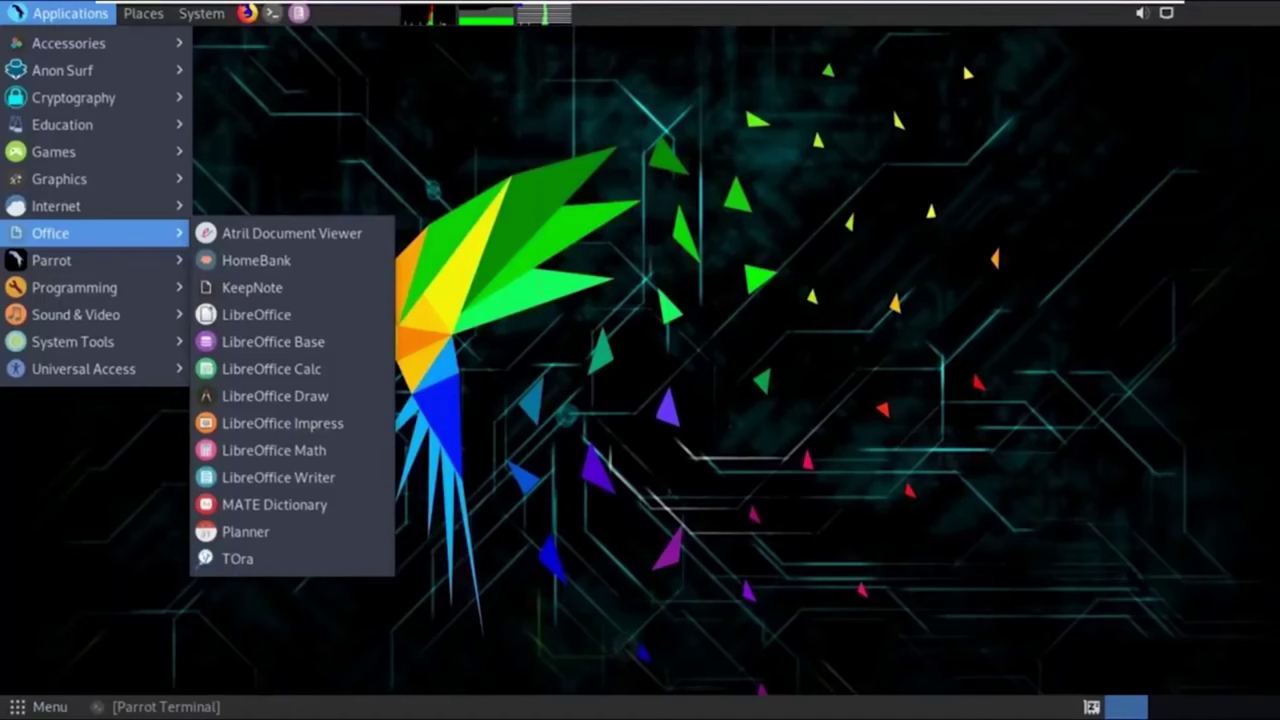
key("Escape")
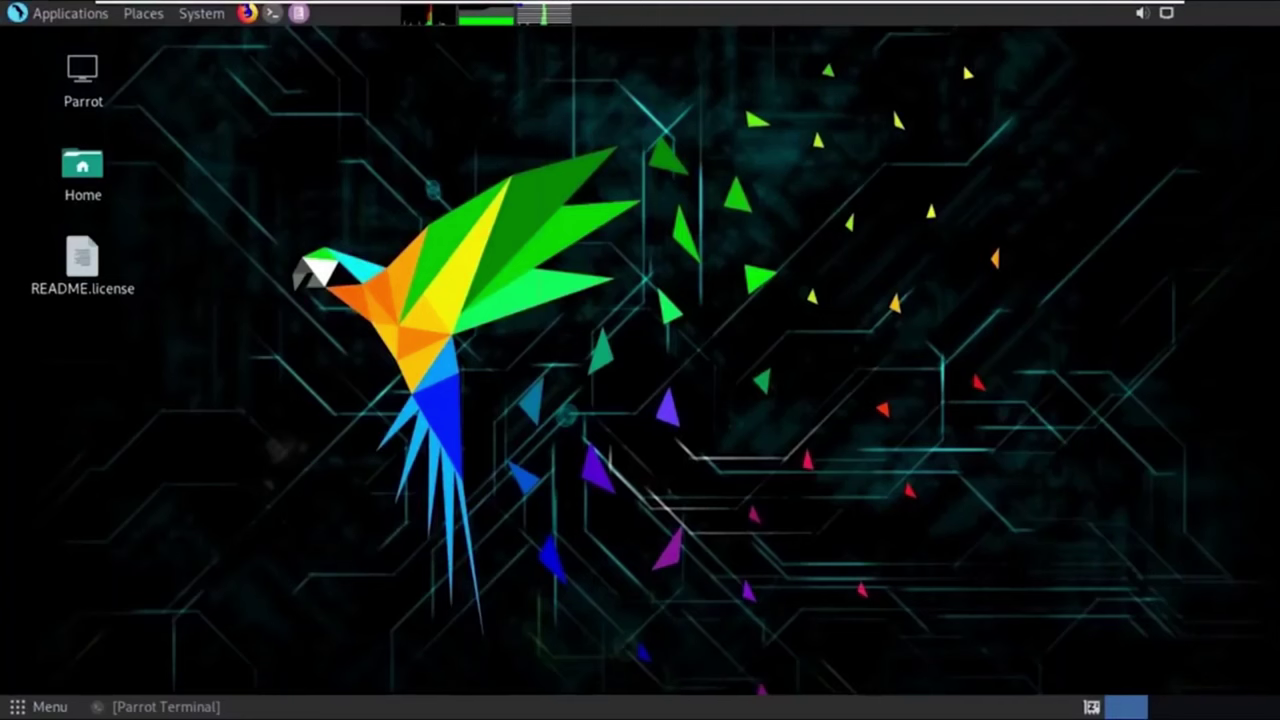
Open System Monitor and highlight the MATE 1.20.4 version and 1.9 GiB memory values.
mouse_move(487, 14)
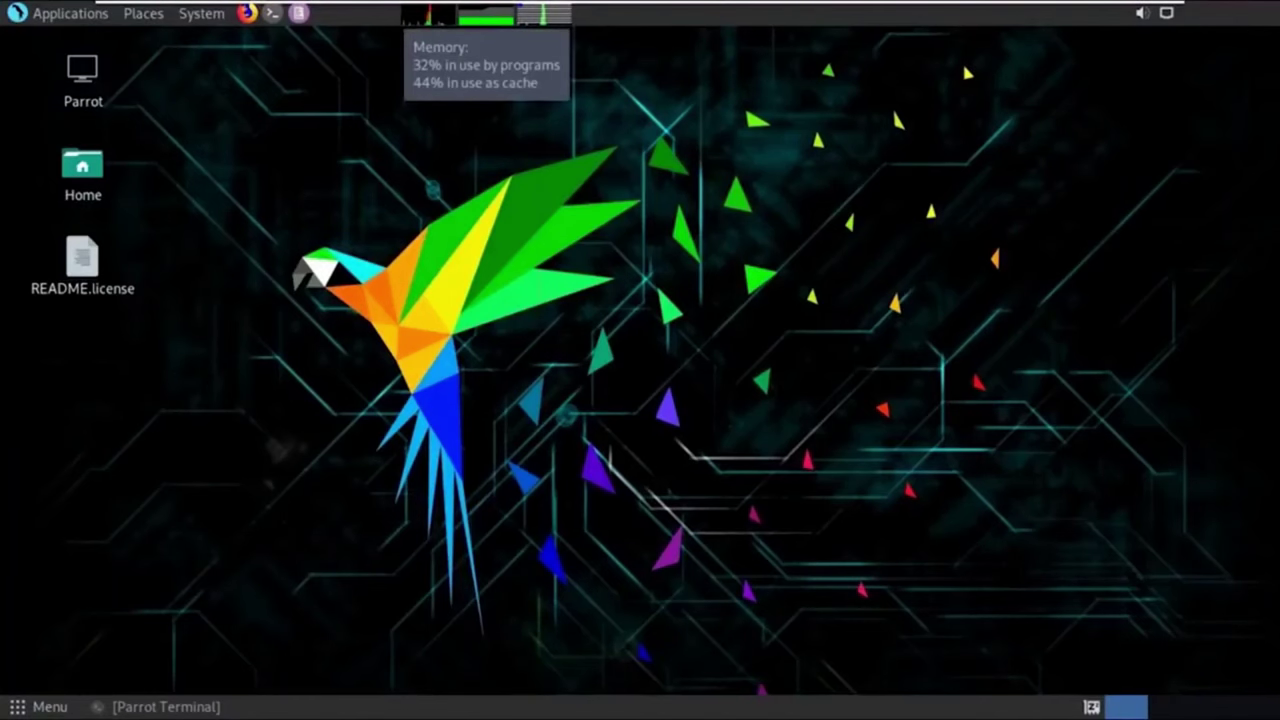
left_click(487, 14)
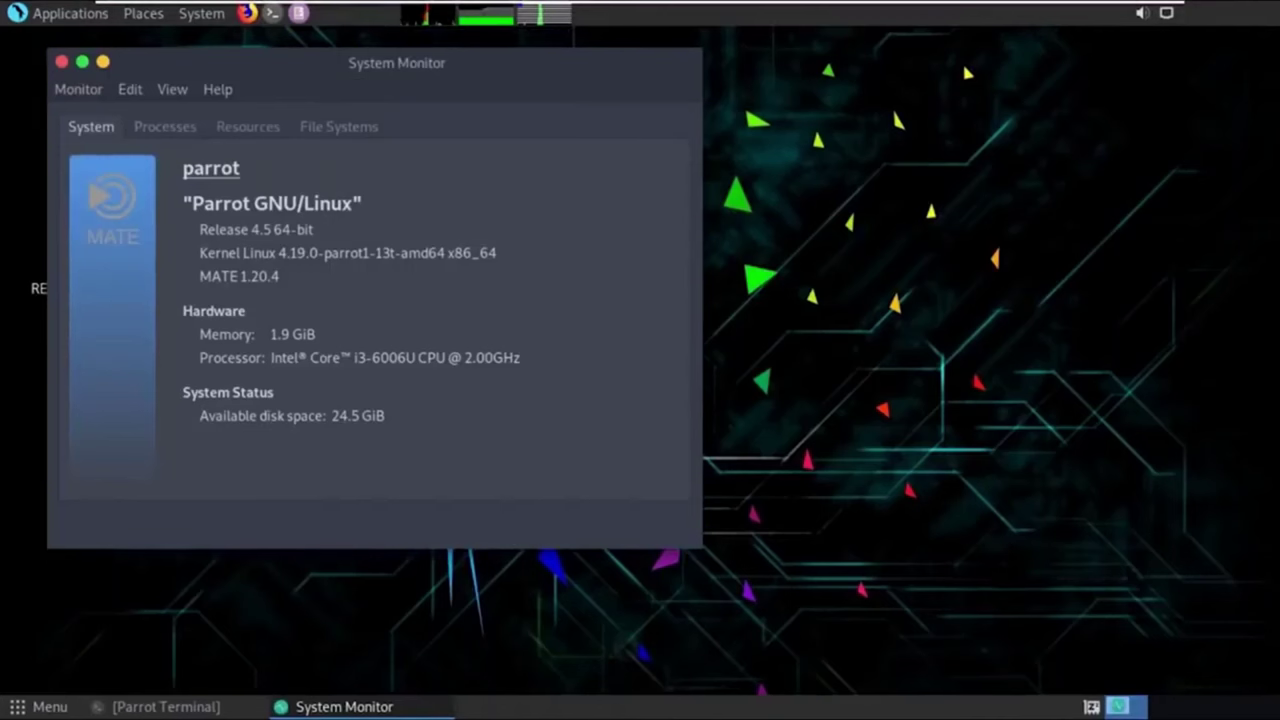
left_click_drag(280, 276, 199, 276)
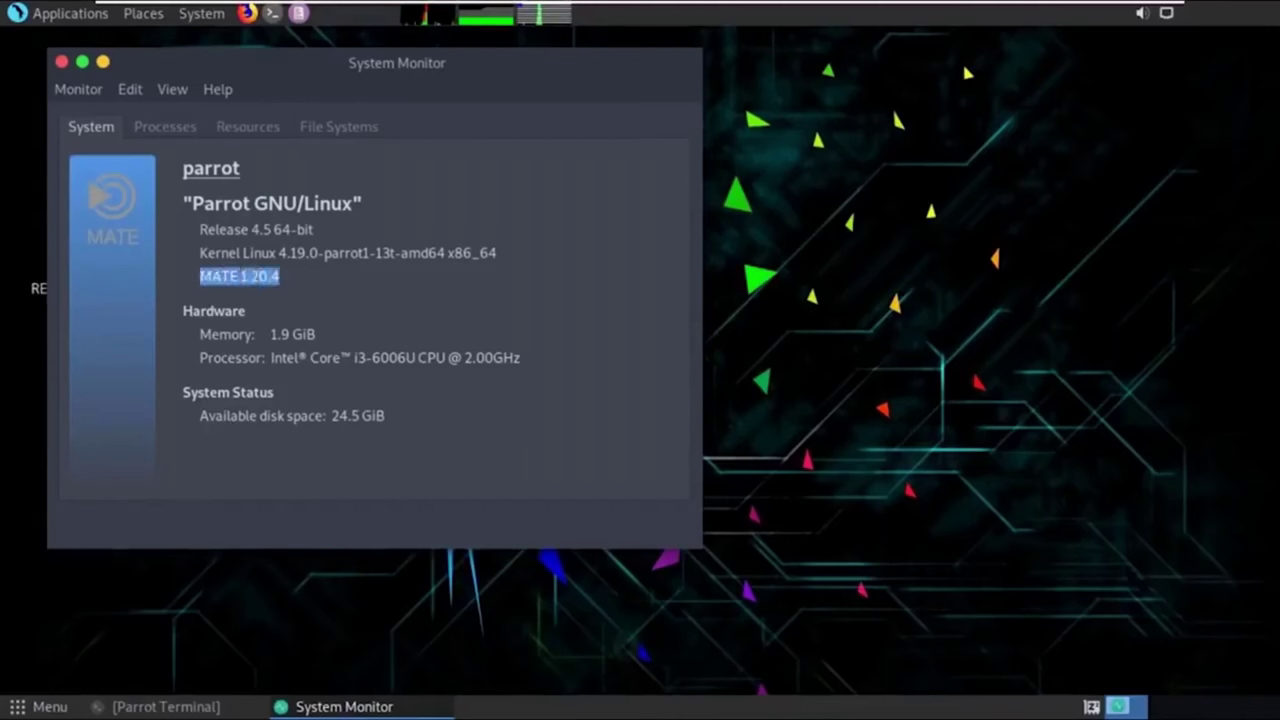
left_click_drag(316, 334, 270, 334)
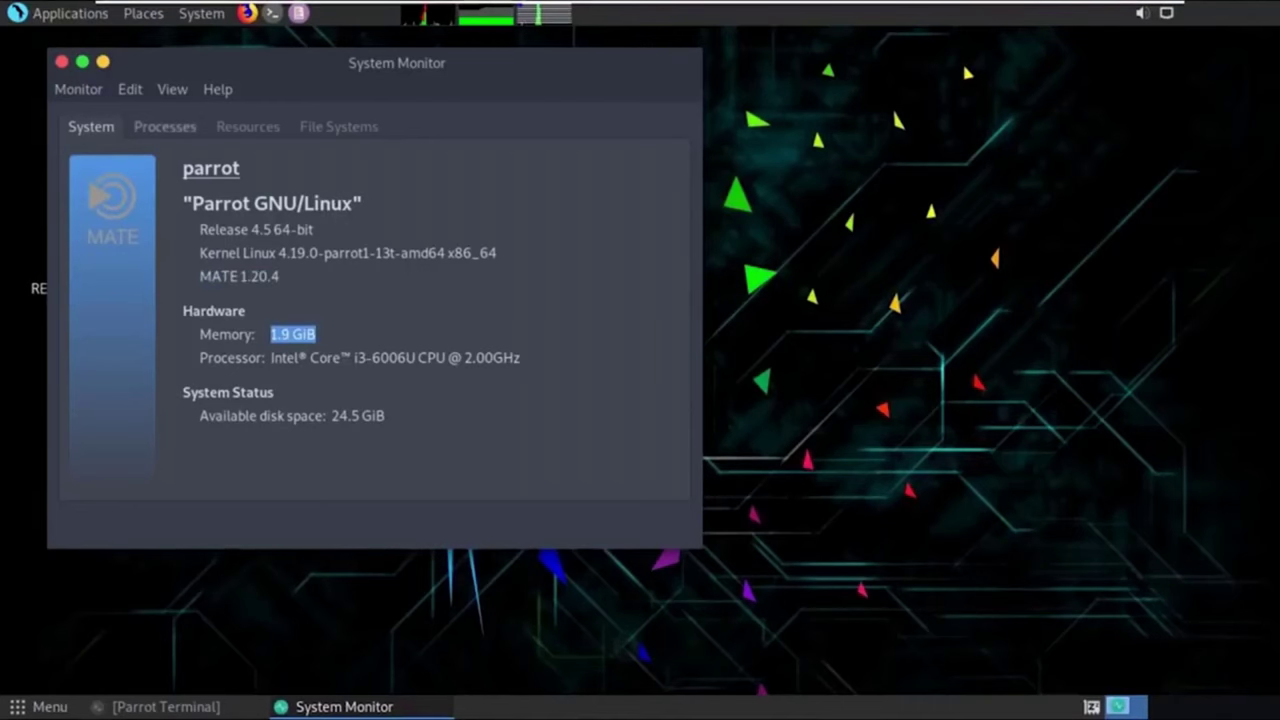
Scroll through the running processes list, then minimize System Monitor.
left_click(165, 126)
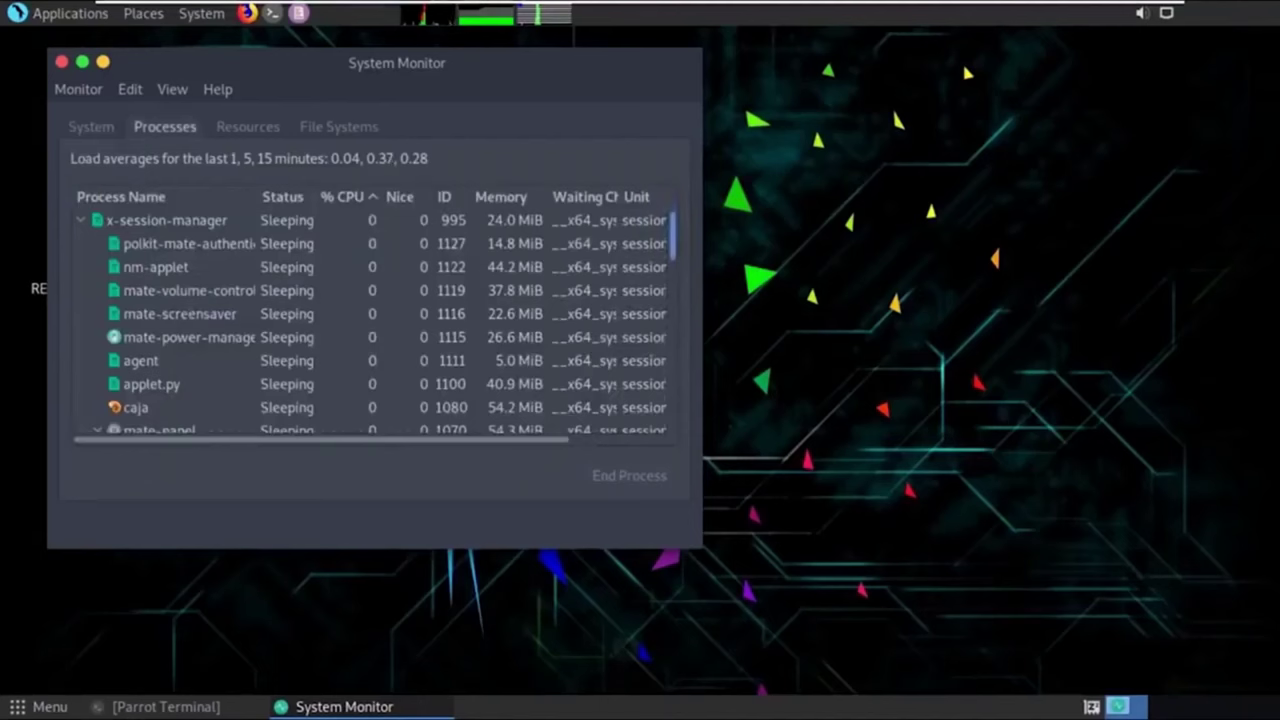
scroll(372, 321, "down", 1)
scroll(372, 318, "down", 10)
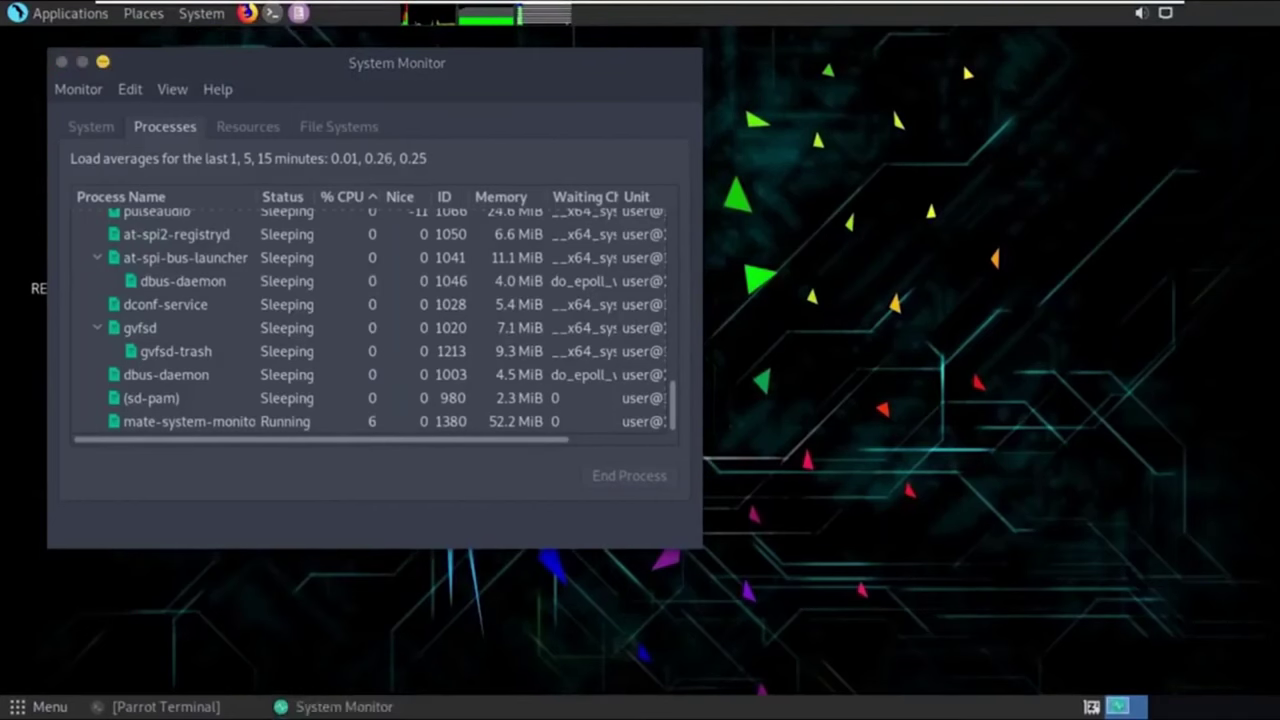
left_click(103, 61)
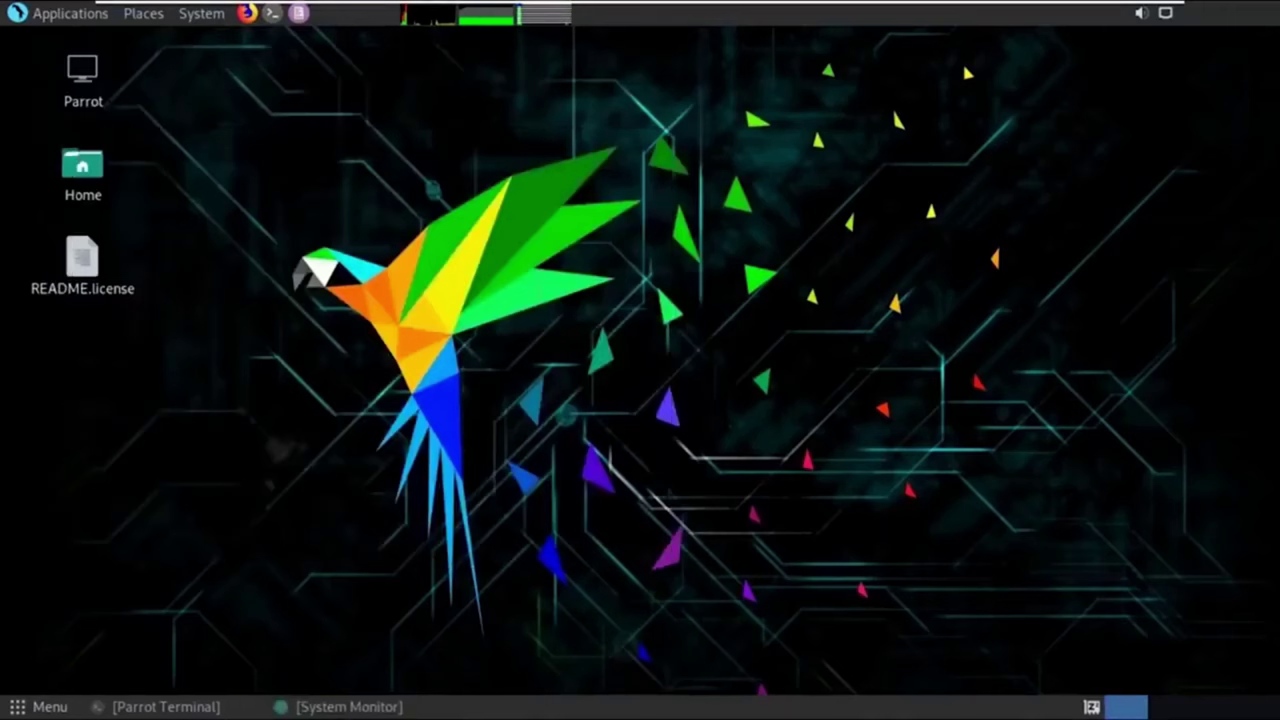
View the Fonts and Background tabs in Appearance Preferences, scroll the wallpapers, then minimize it.
right_click(648, 334)
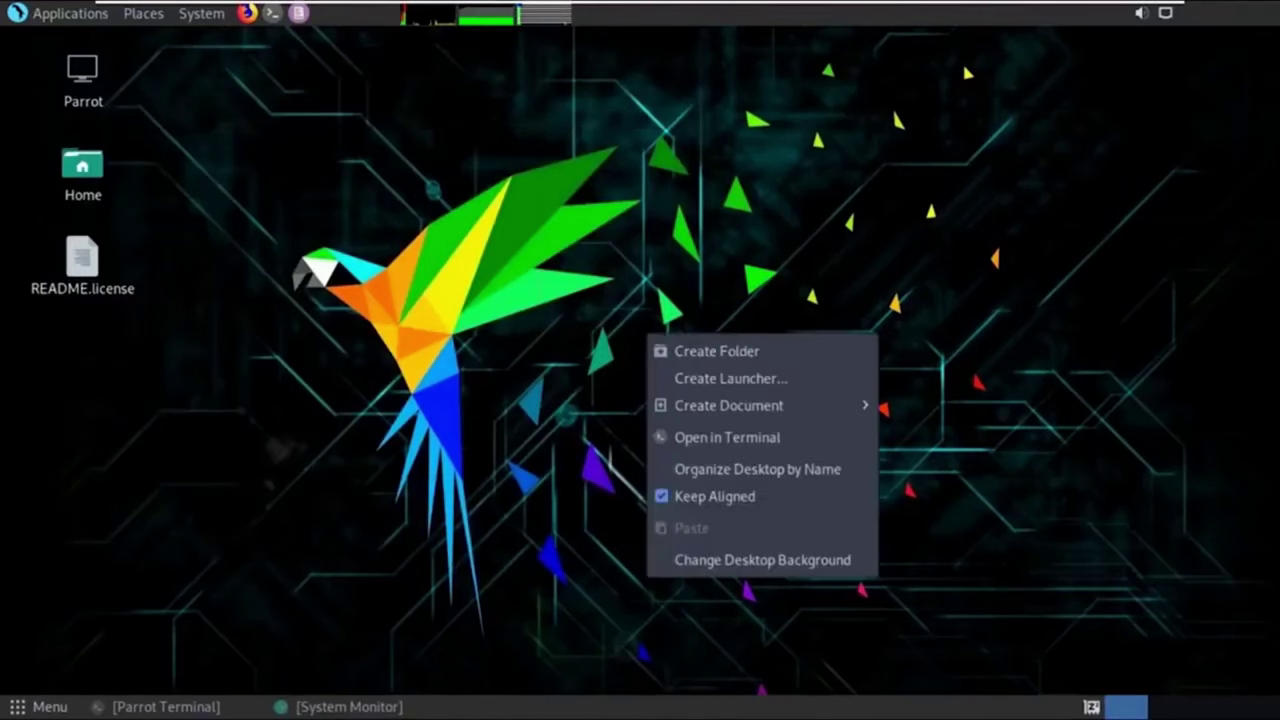
key("Escape")
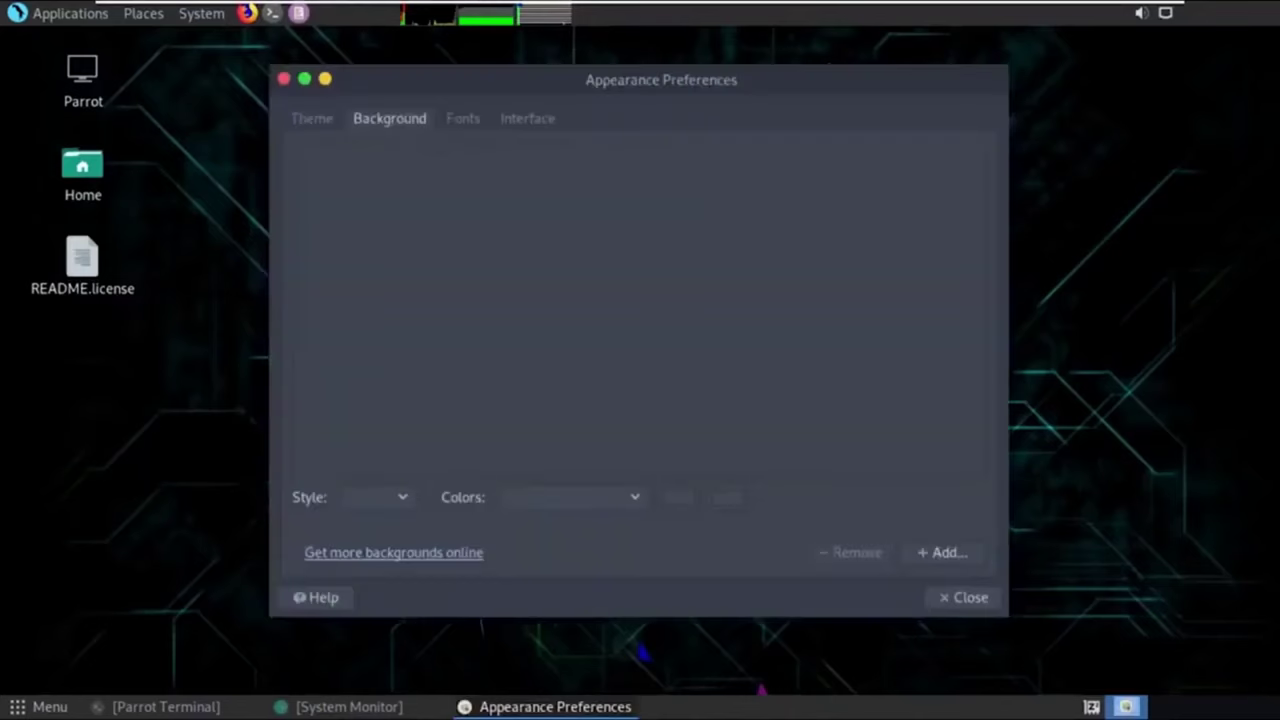
left_click(463, 118)
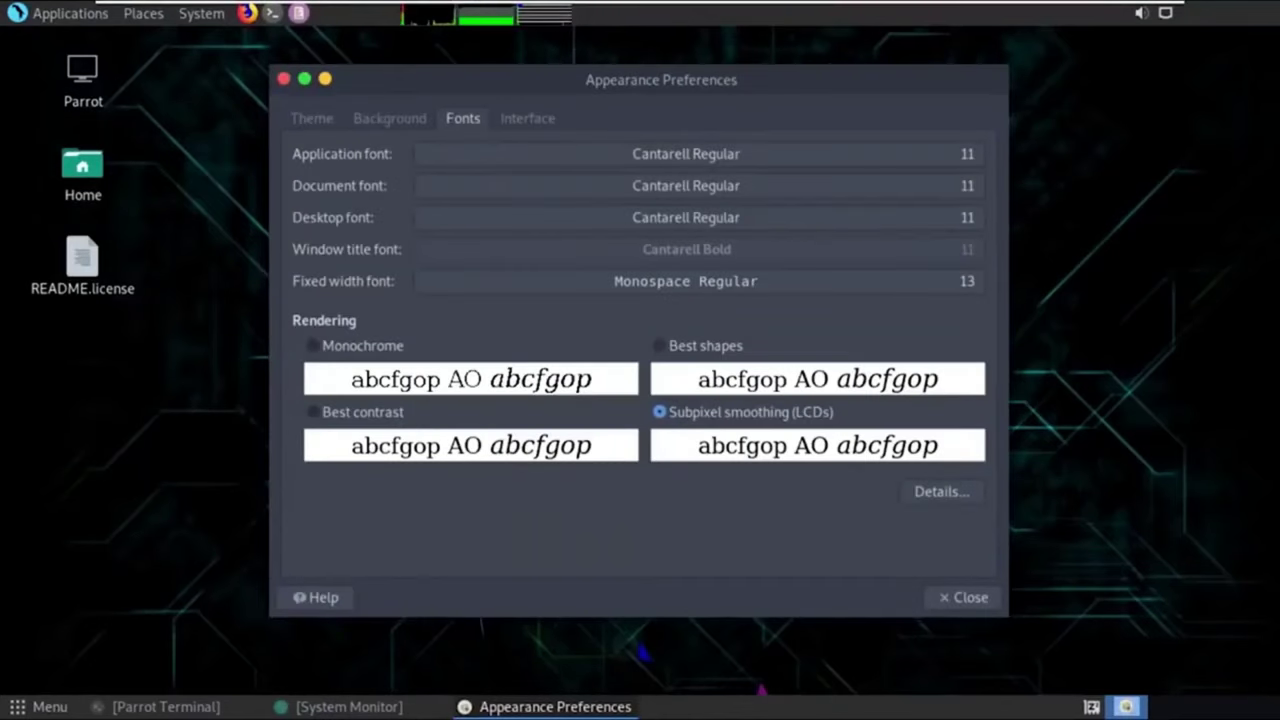
left_click(389, 118)
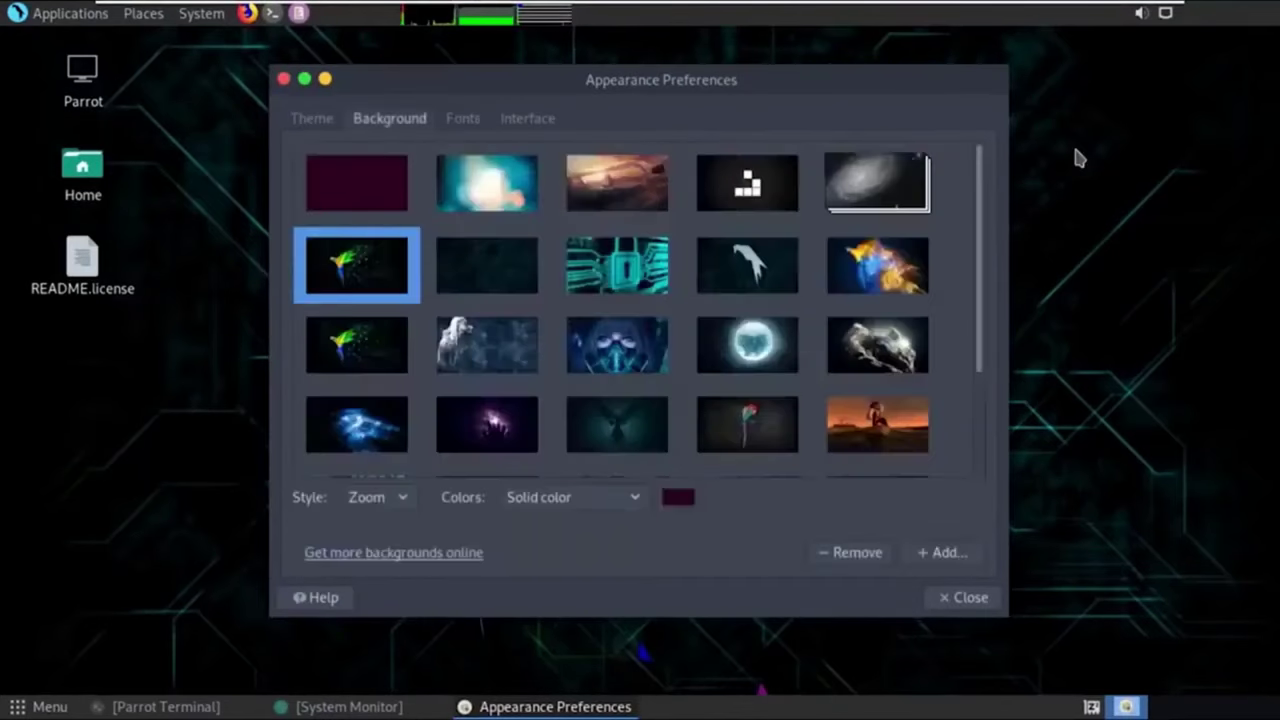
scroll(640, 310, "down", 3)
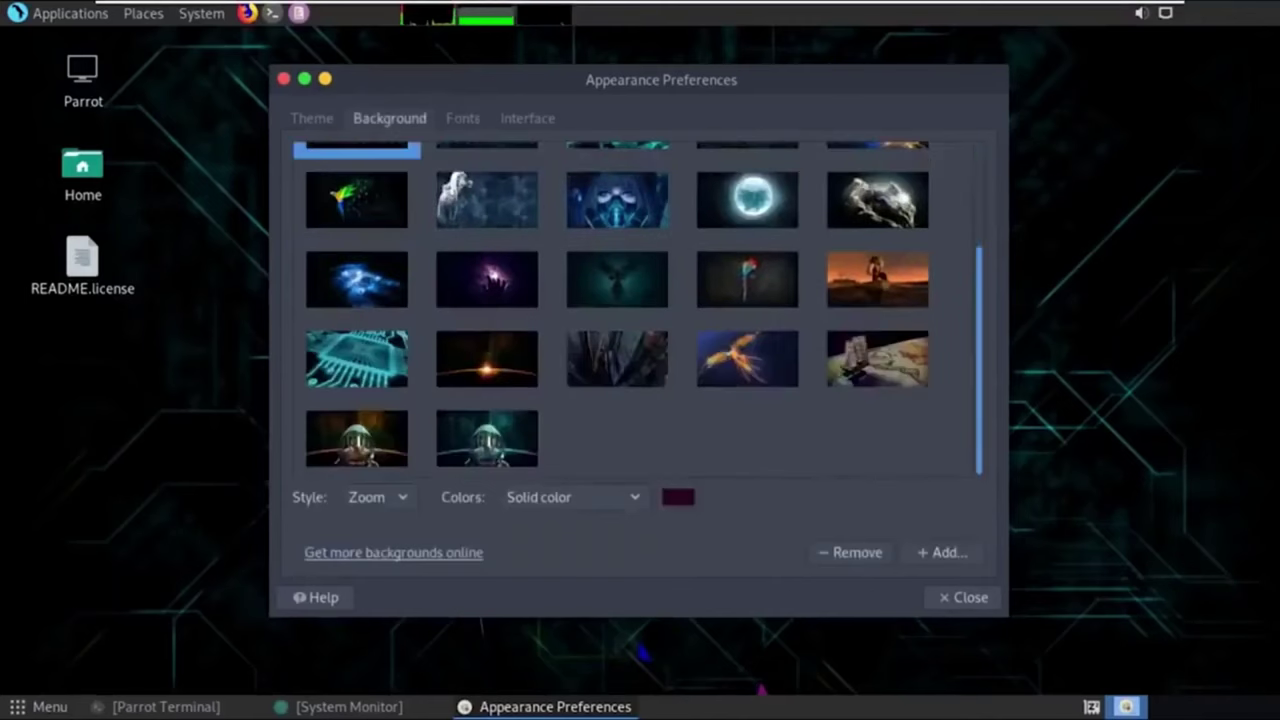
scroll(640, 310, "up", 3)
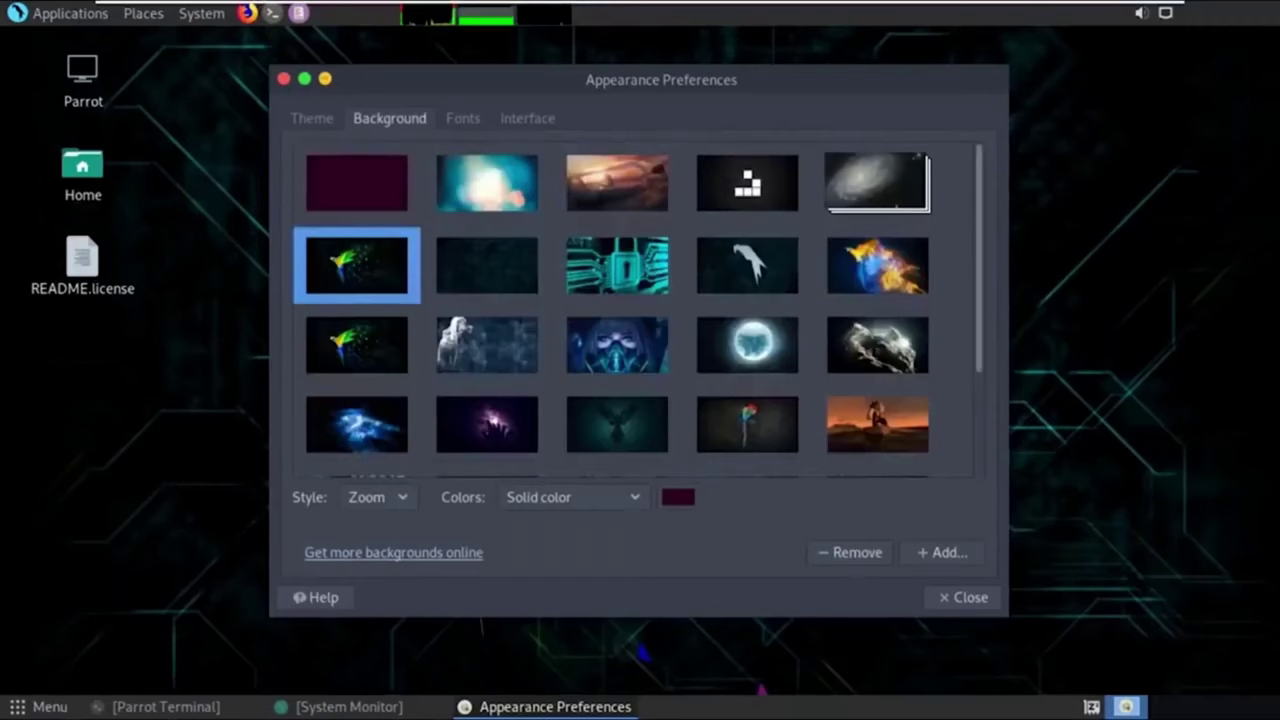
key("alt+F9")
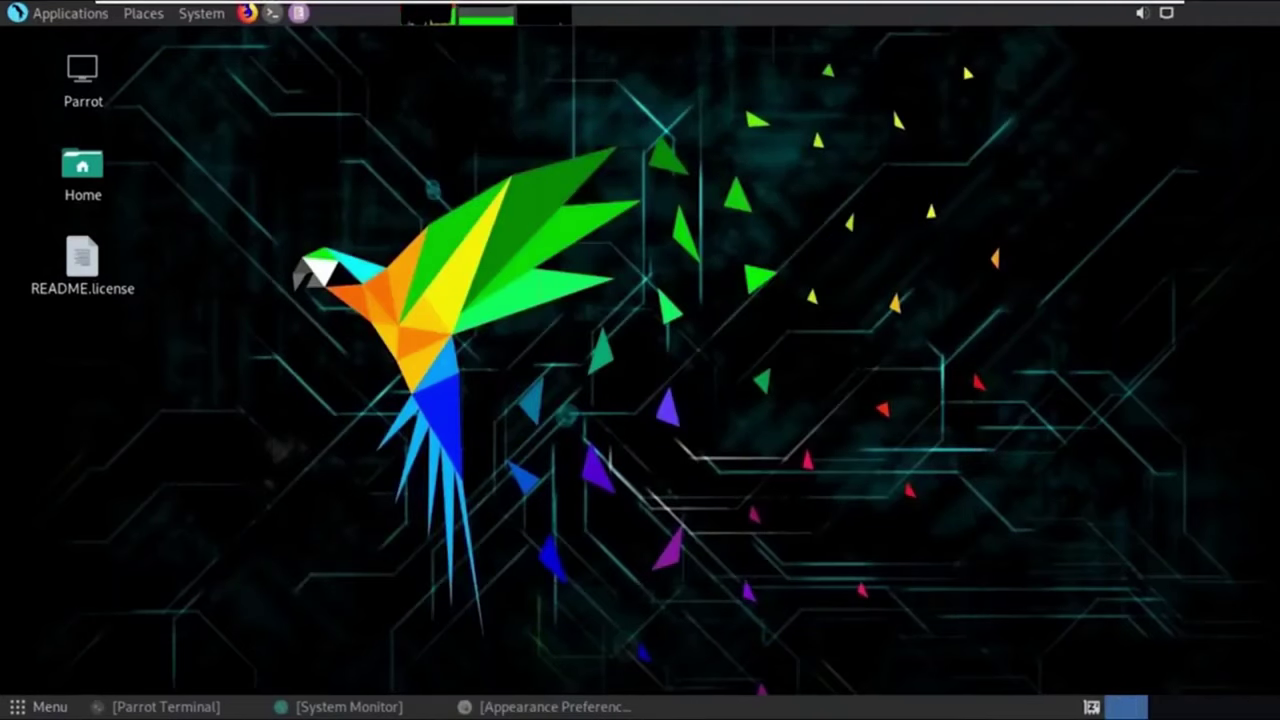
key("alt+F1")
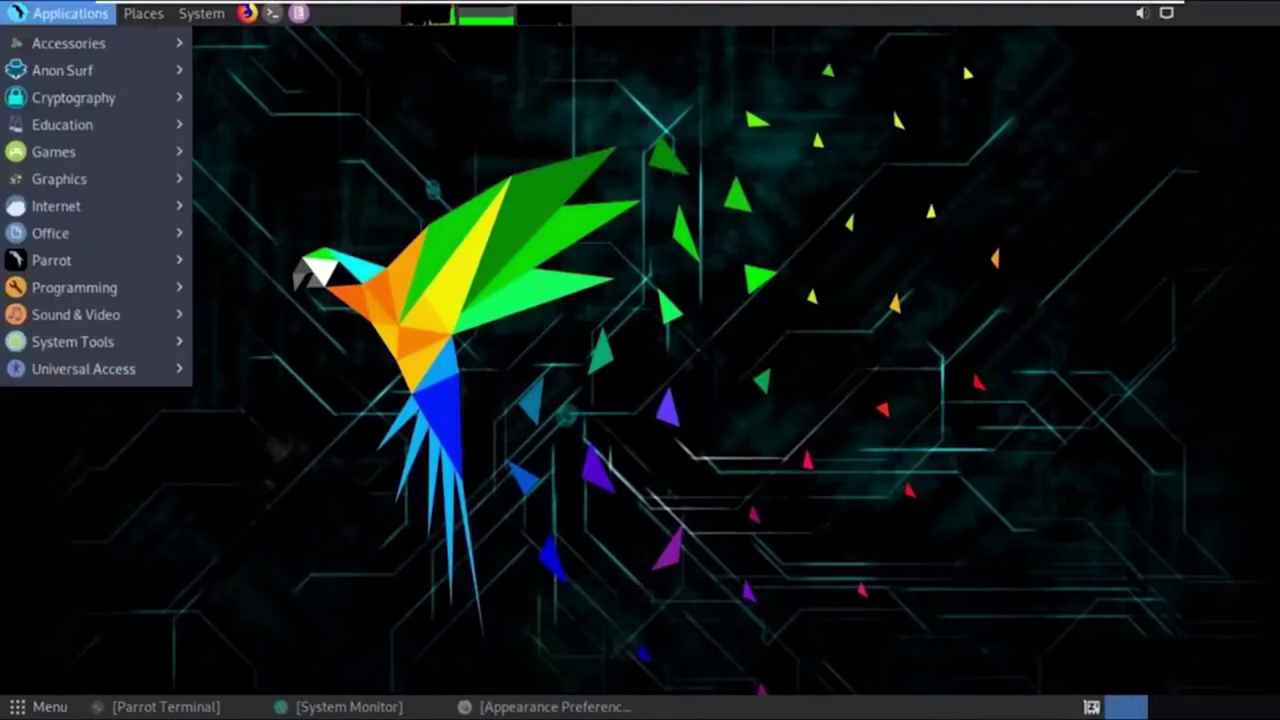
mouse_move(75, 287)
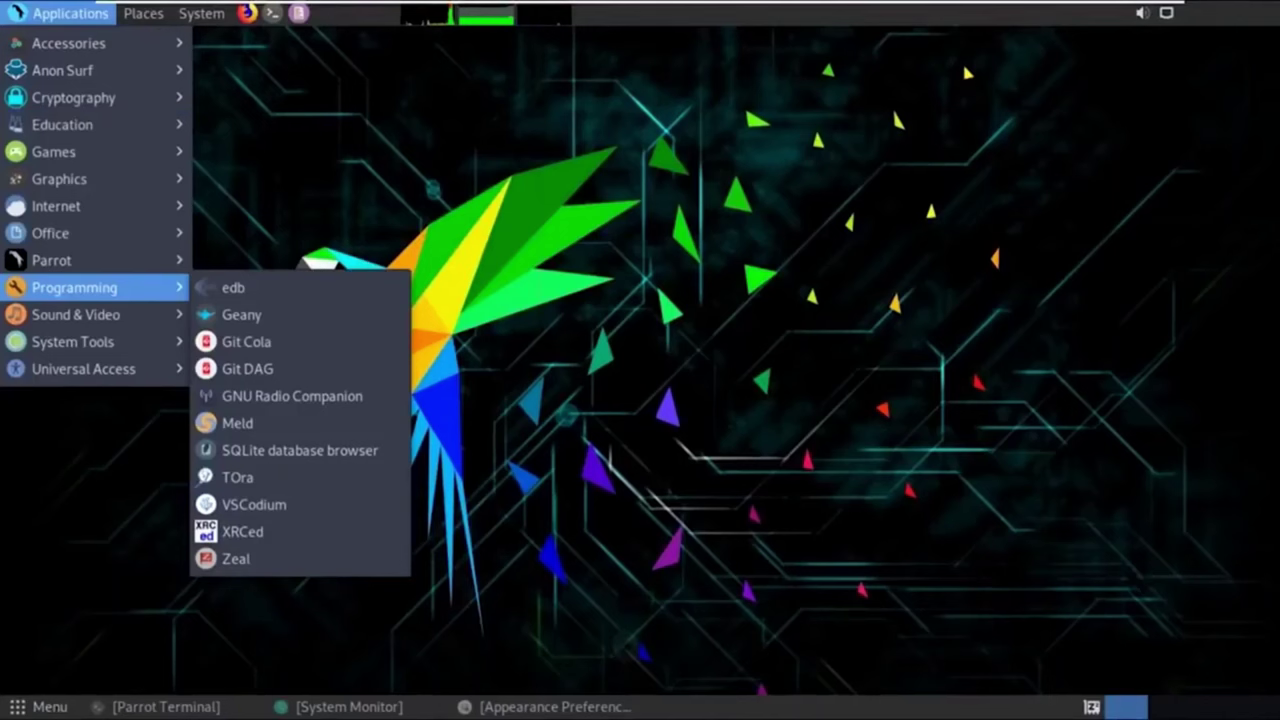
mouse_move(62, 70)
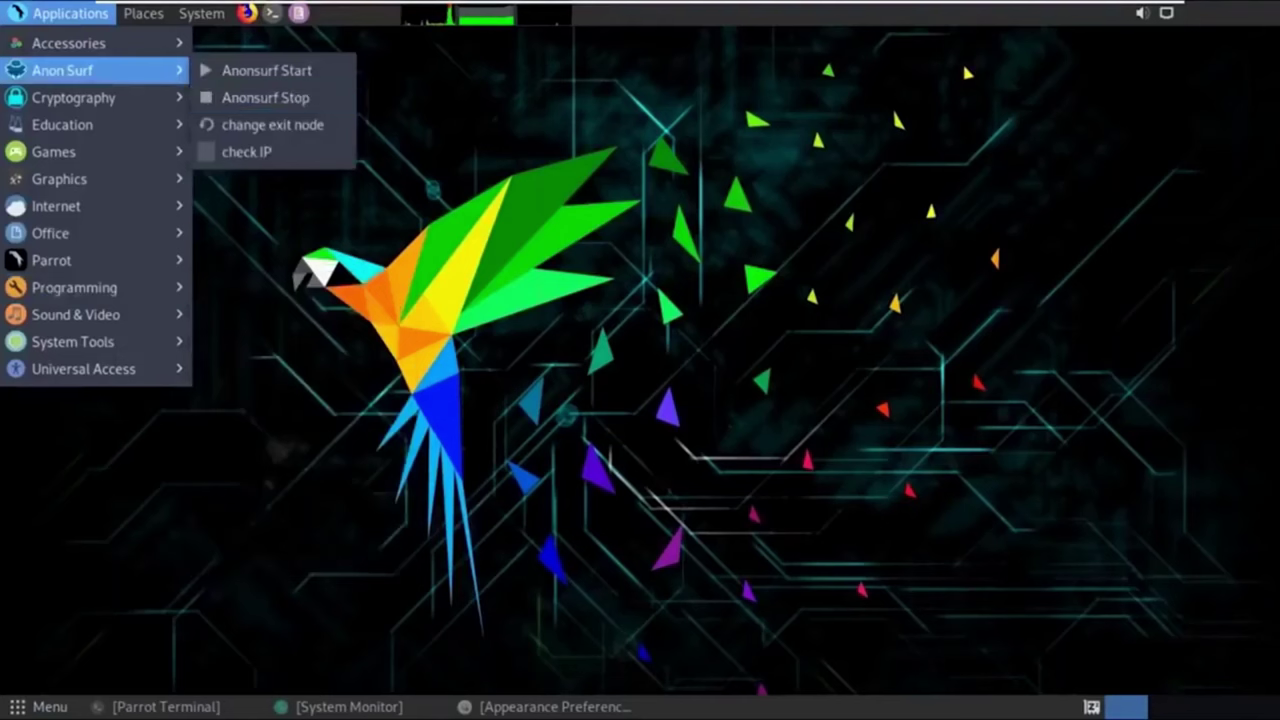
key("Escape")
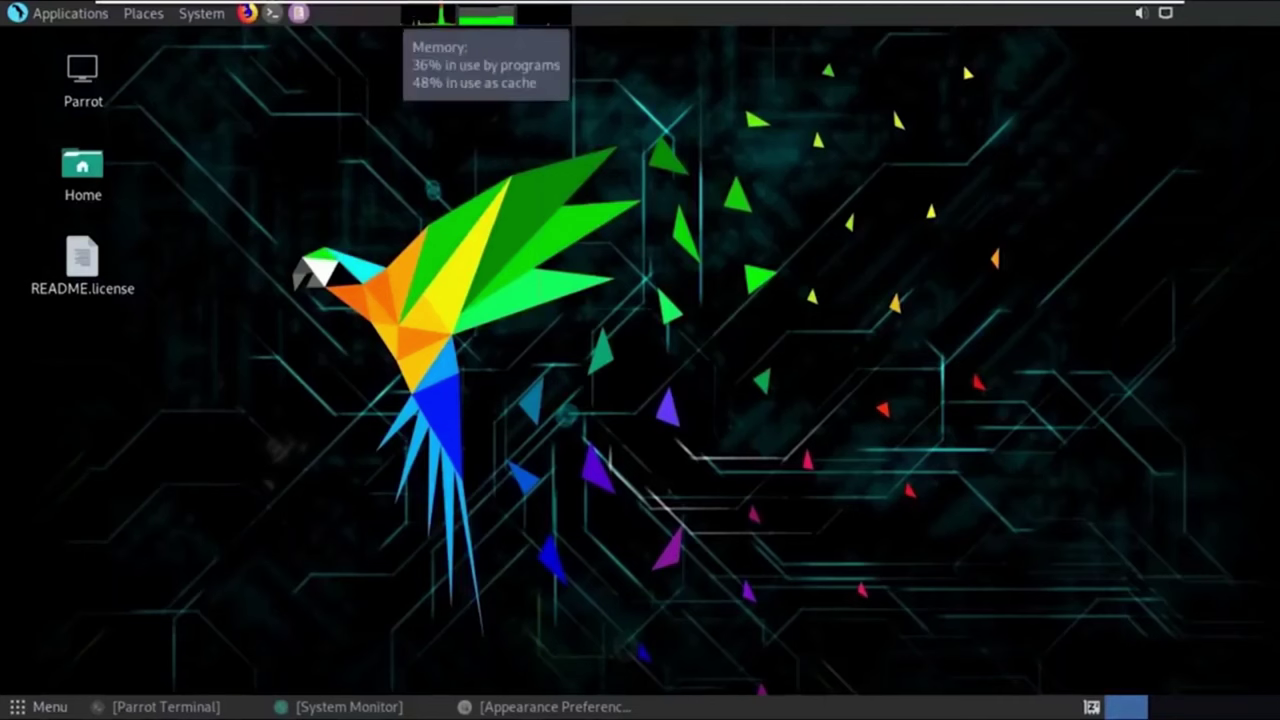
left_click(414, 10)
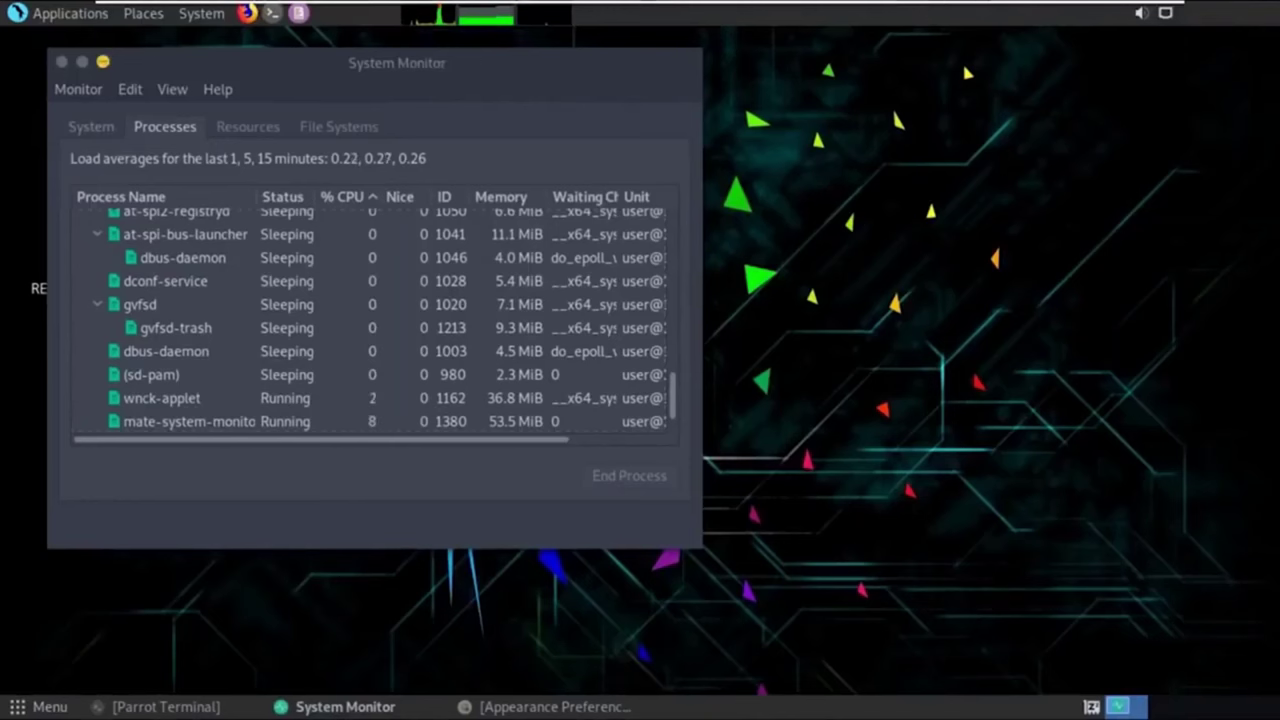
left_click(103, 62)
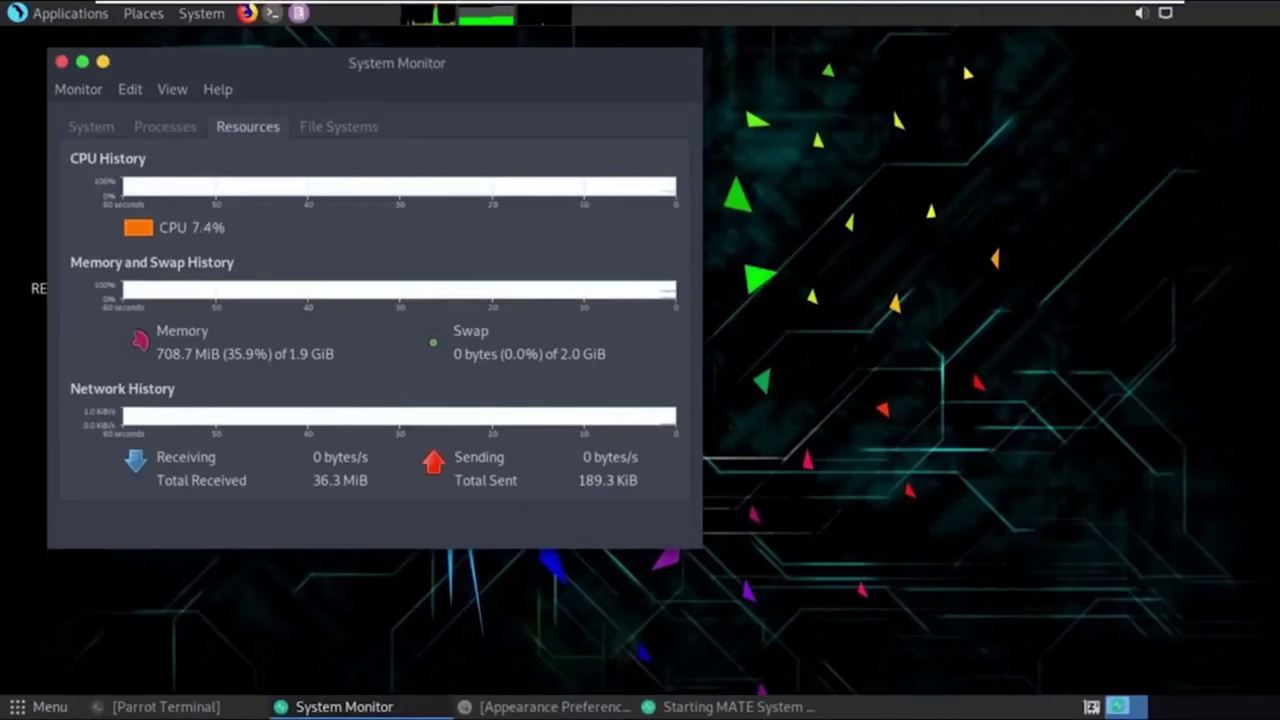
key("ctrl+Page_Down")
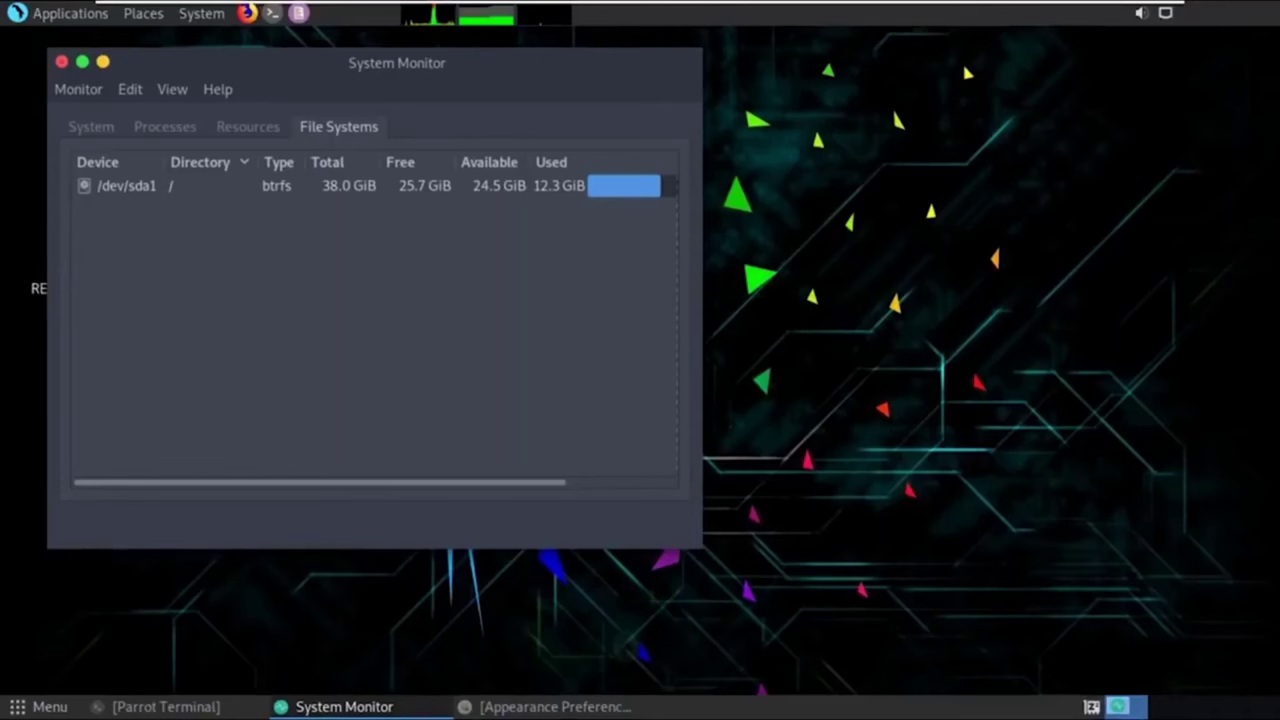
left_click(82, 61)
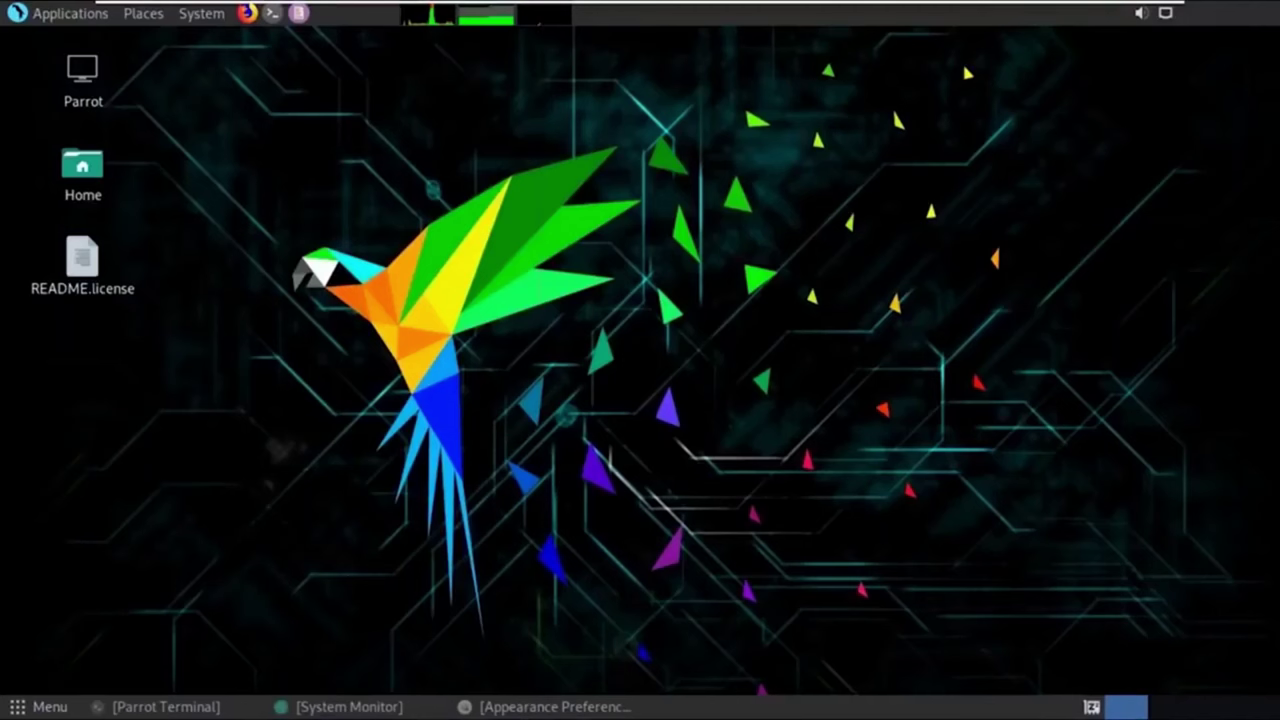
Run AnonSurf's check IP from the Applications menu to see the current public IP.
key("alt+F1")
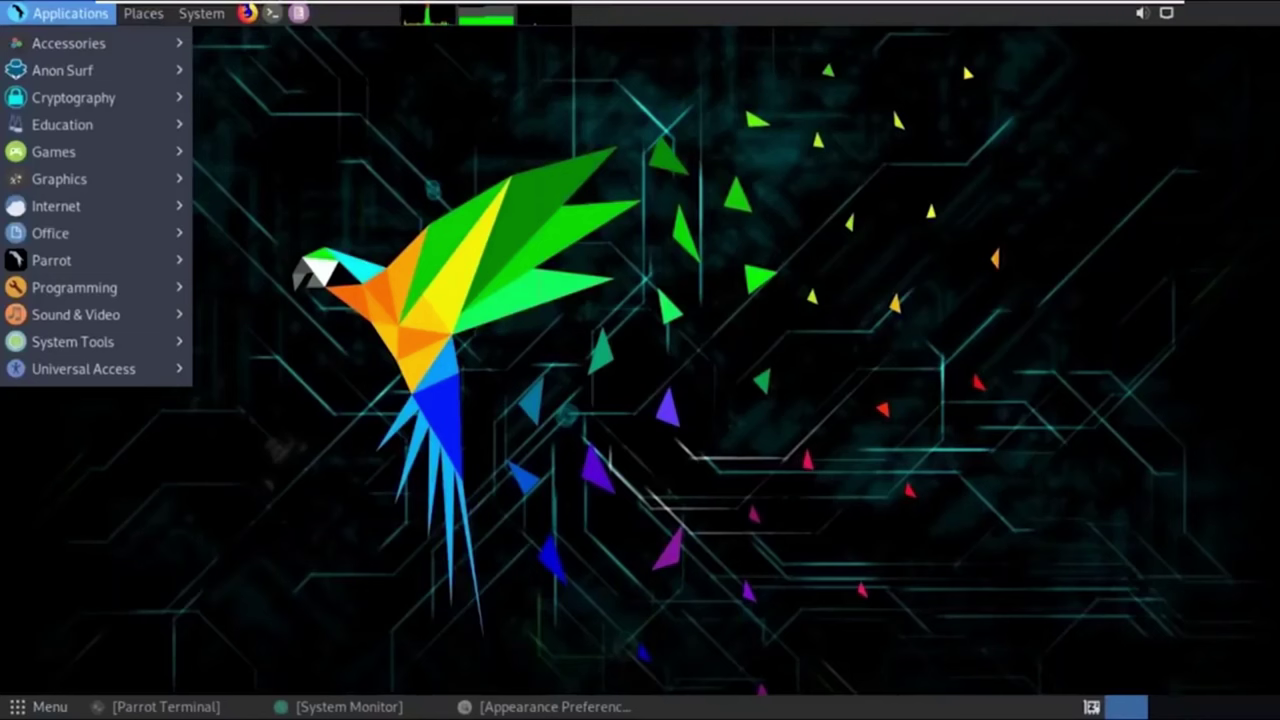
mouse_move(62, 70)
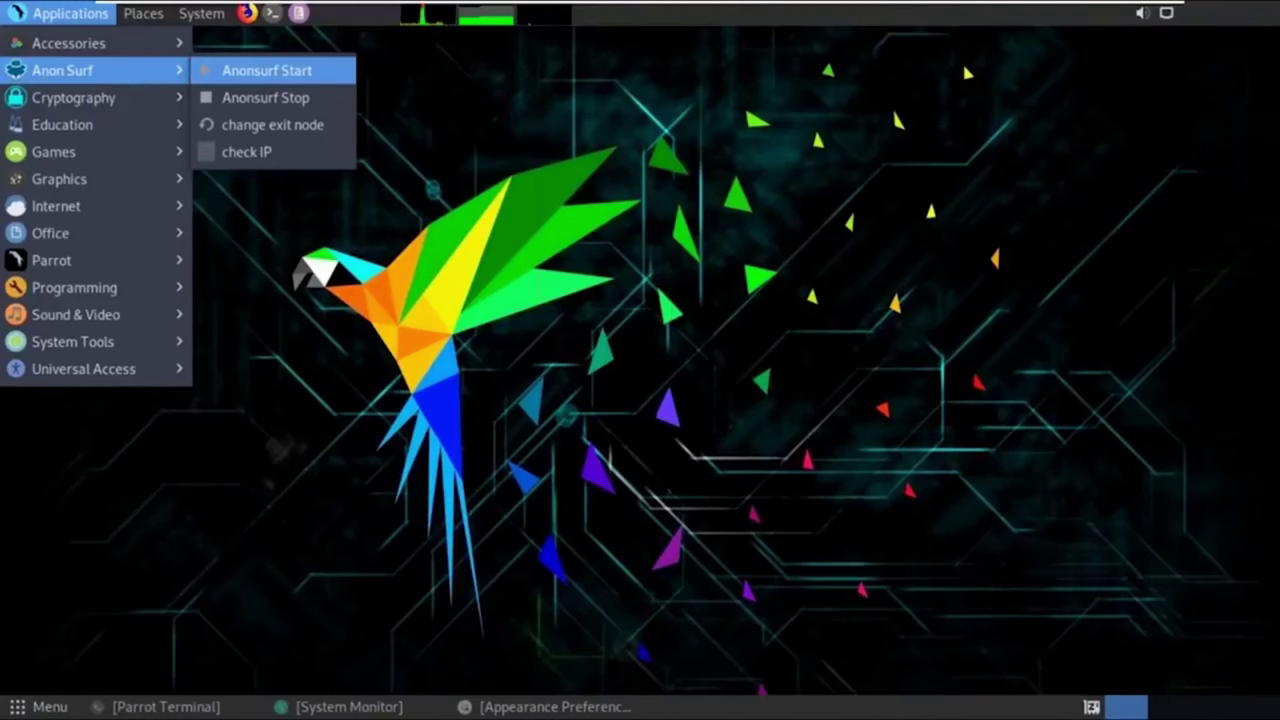
key("Down")
key("Down")
key("Down")
key("Return")
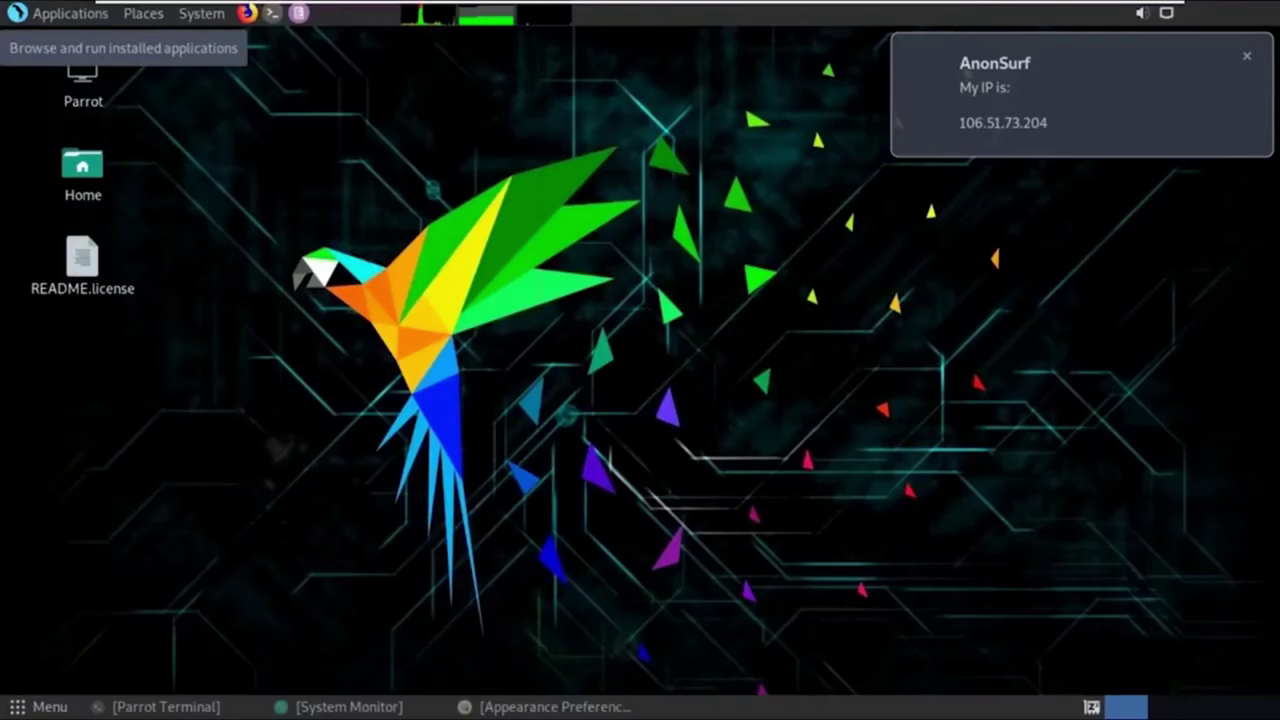
left_click(70, 13)
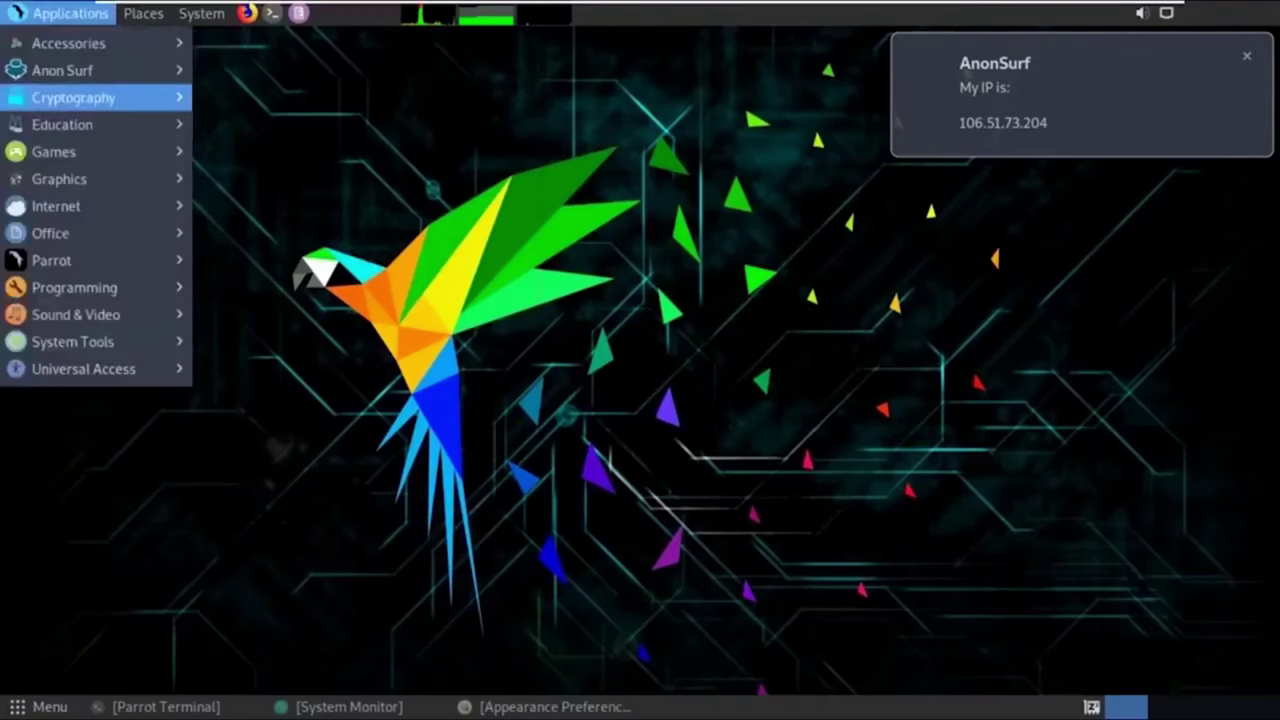
Start AnonSurf with the admin password, retrying after the failure, allow app-kill and cache cleaning, then close the terminal.
left_click(267, 70)
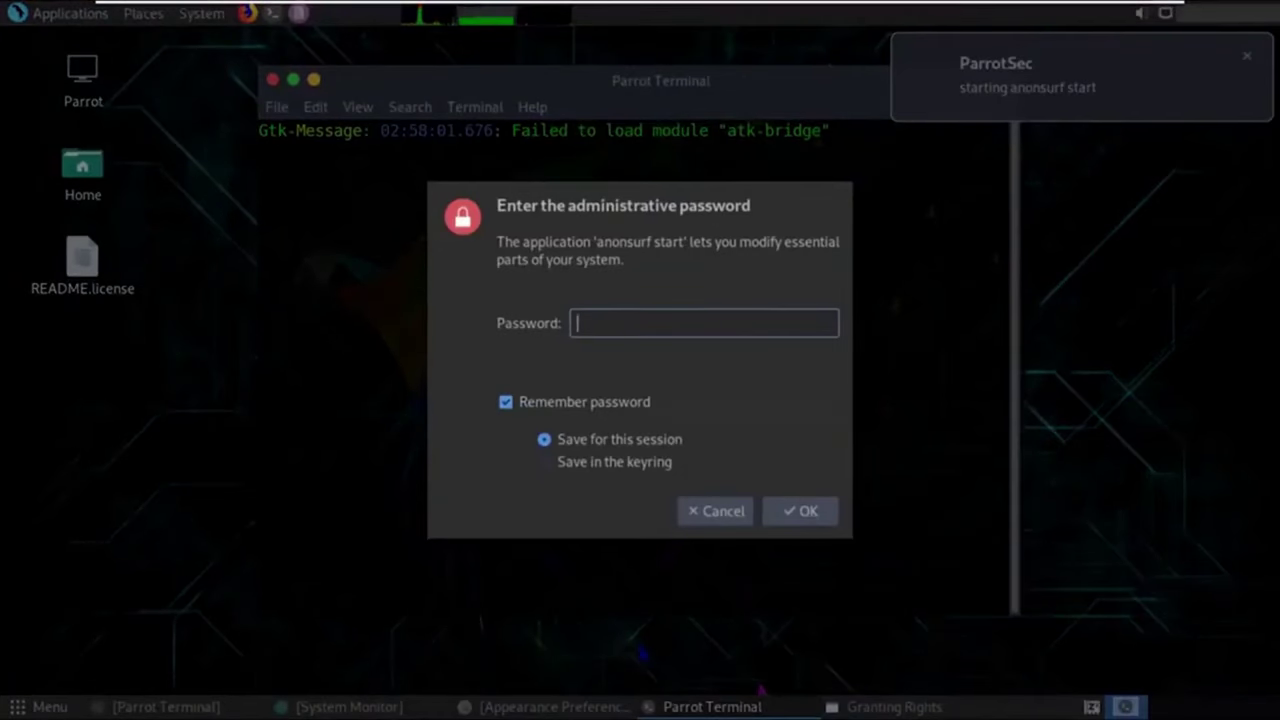
type("***********")
key("Return")
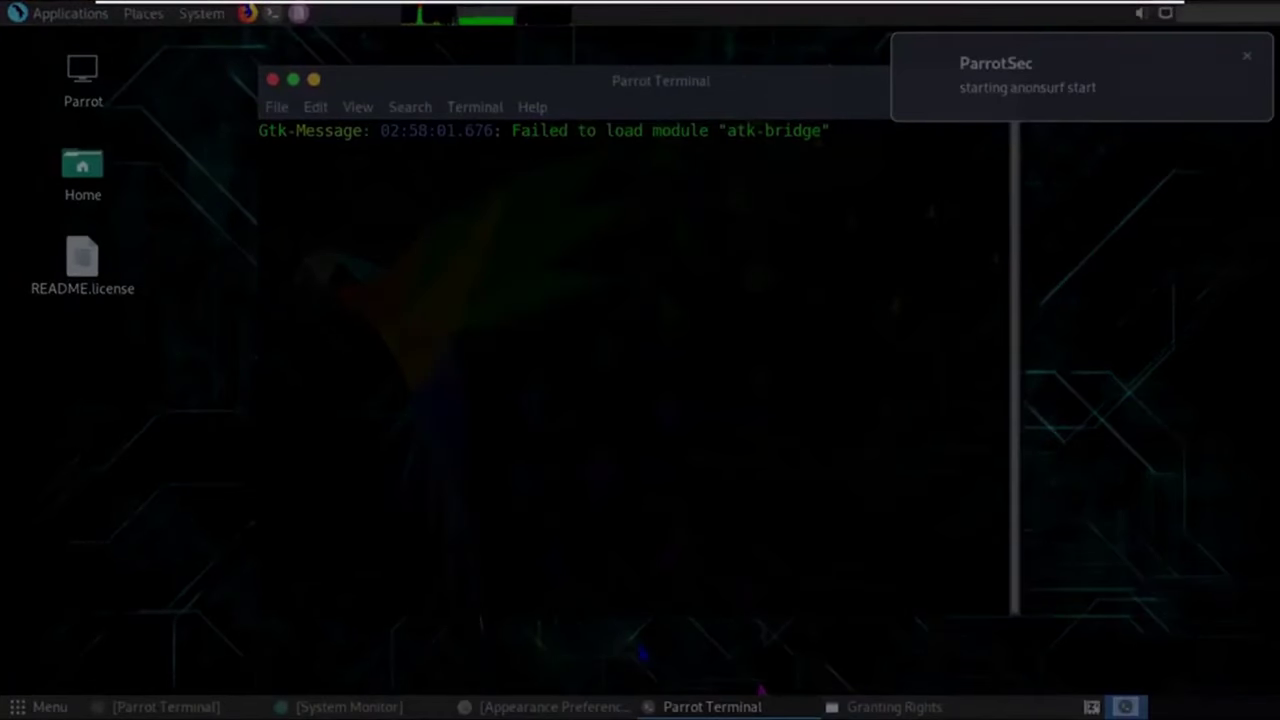
type("************")
key("Return")
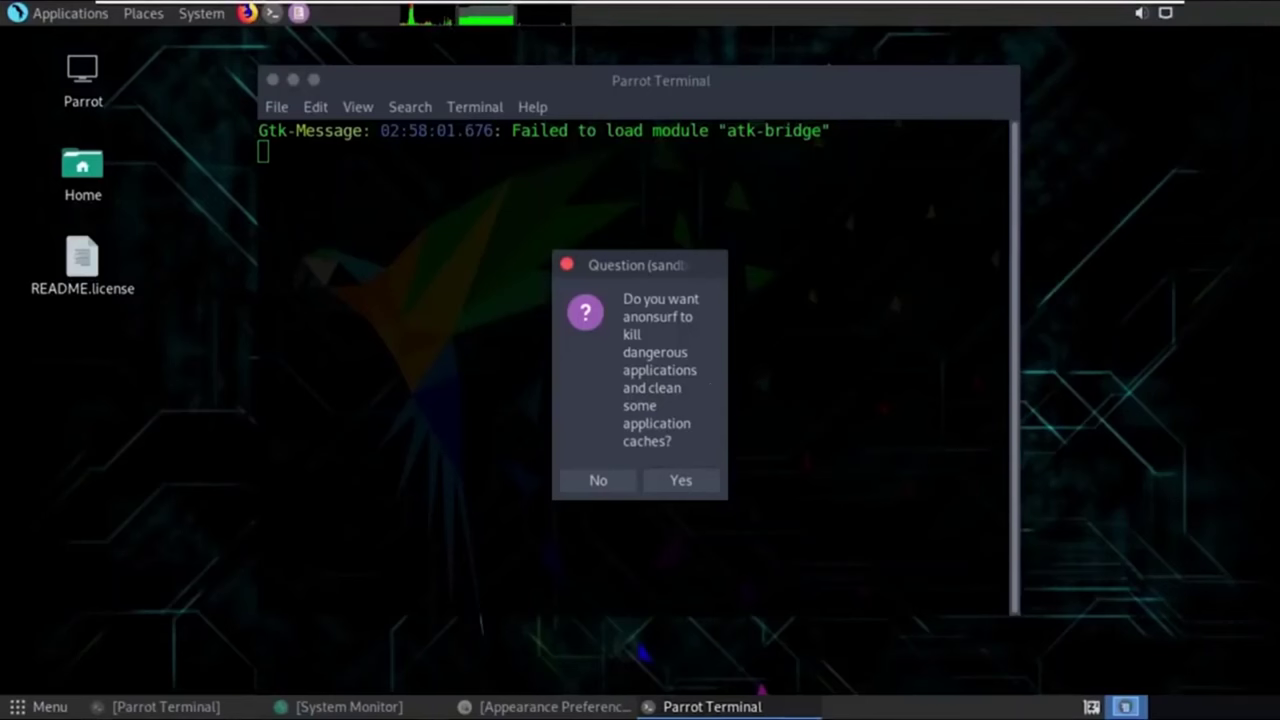
left_click(680, 480)
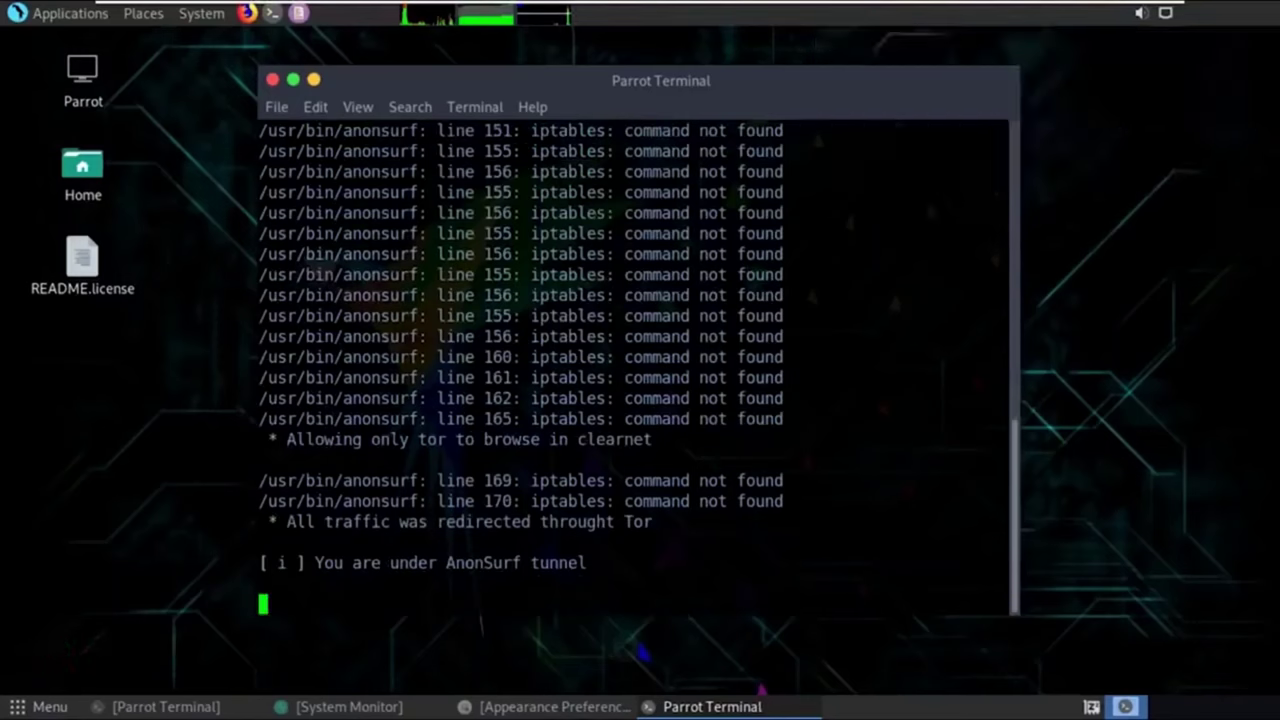
key("ctrl+d")
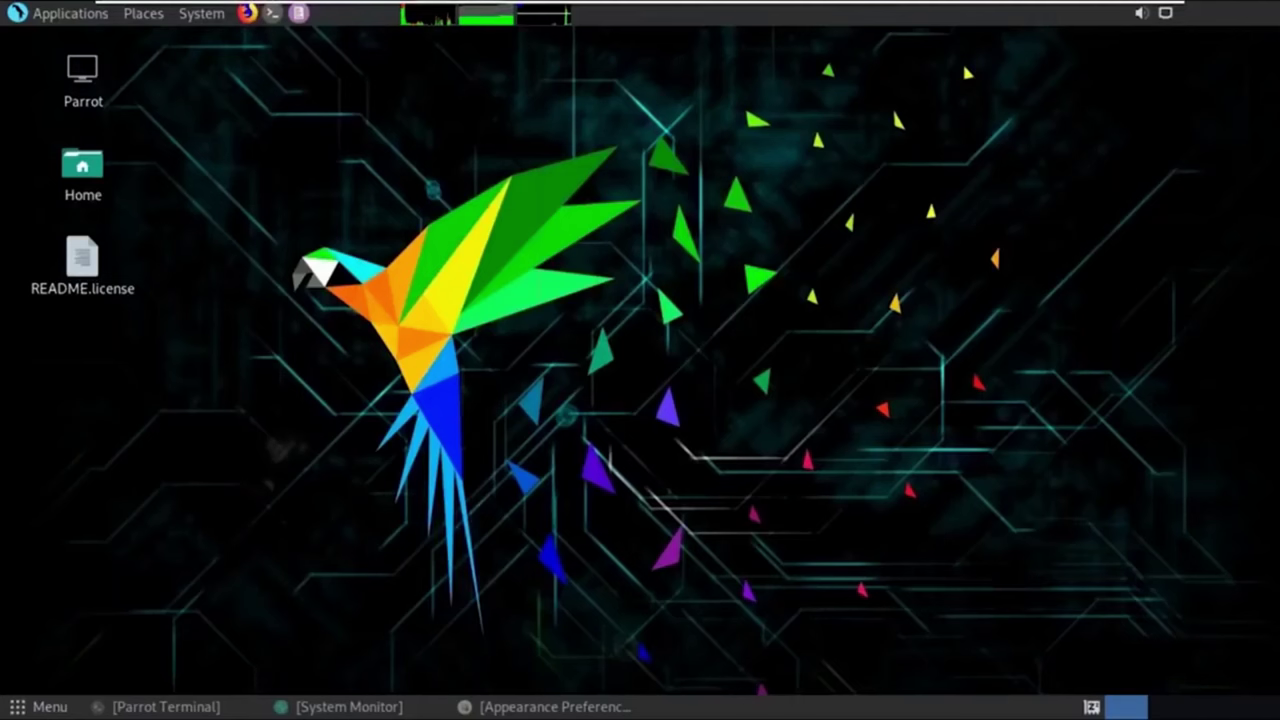
Run Anon Surf's check IP from the Applications menu to see the current public IP.
key("alt+F1")
key("Down")
key("Down")
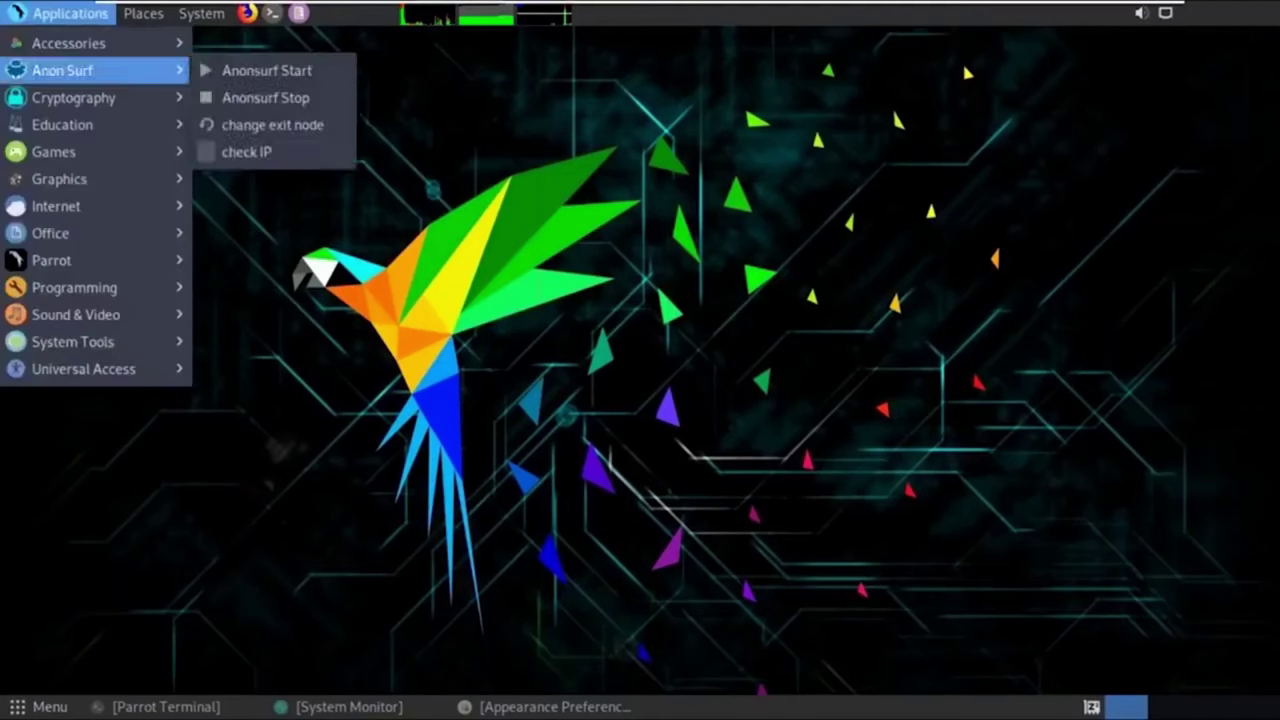
key("Right")
key("Down")
key("Down")
key("Down")
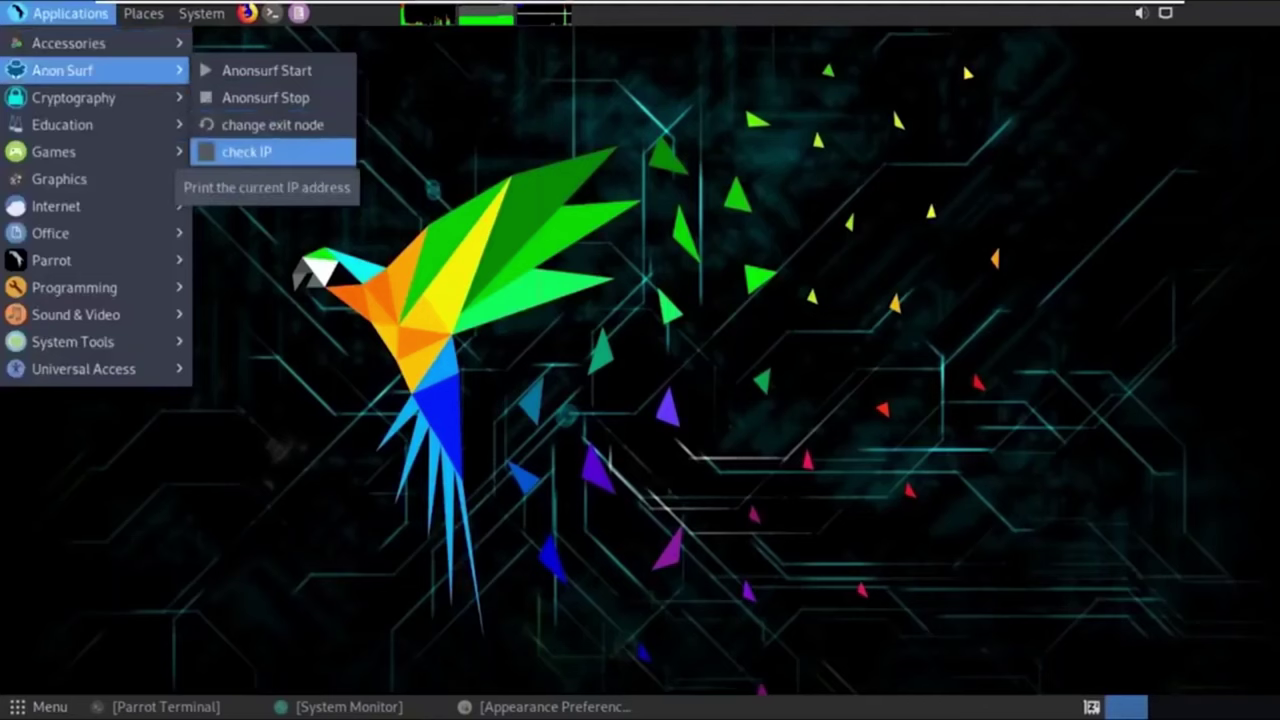
key("Return")
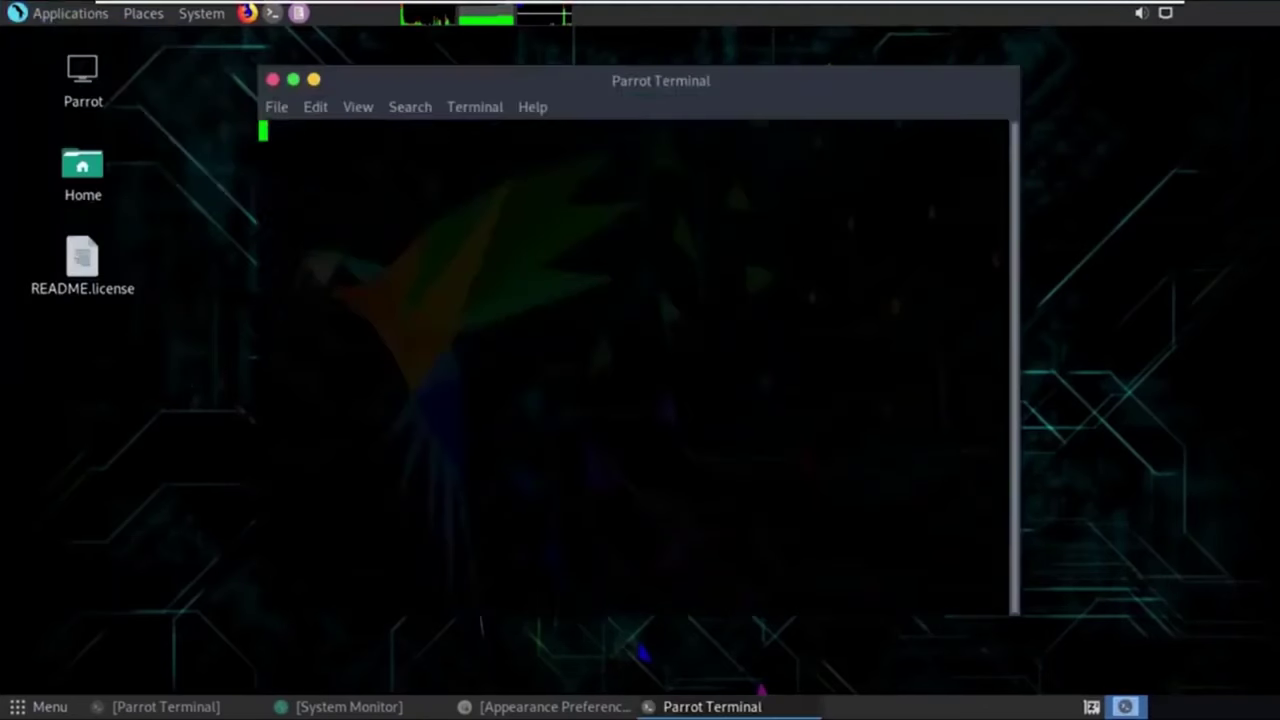
Activate the global anonymous proxy and dismiss both AnonSurf notifications.
left_click(201, 13)
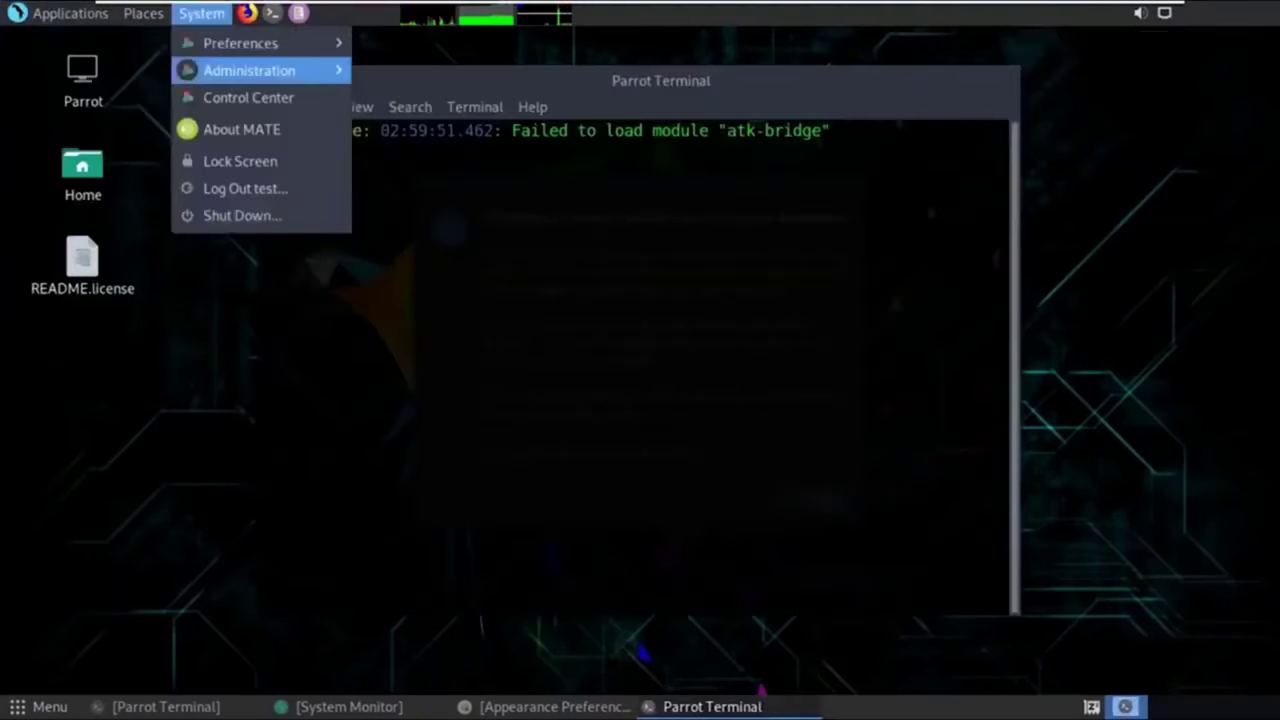
key("Escape")
left_click(246, 13)
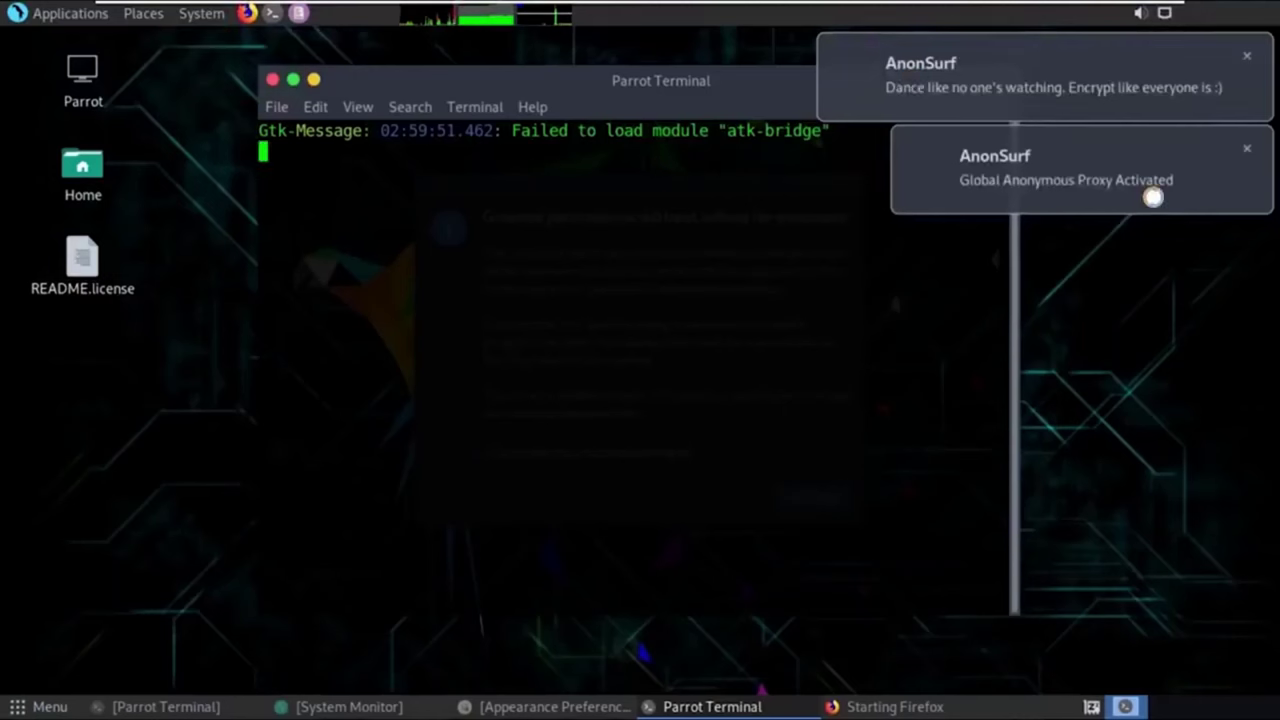
left_click(1153, 197)
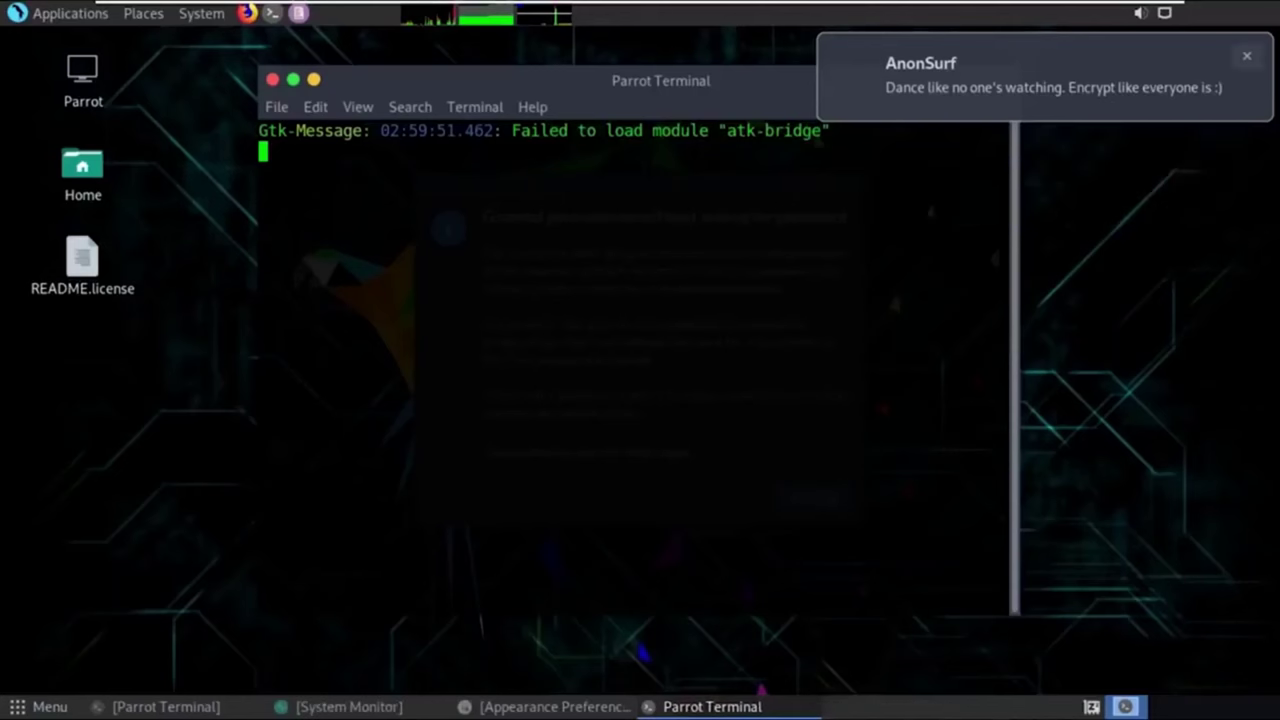
left_click(1247, 56)
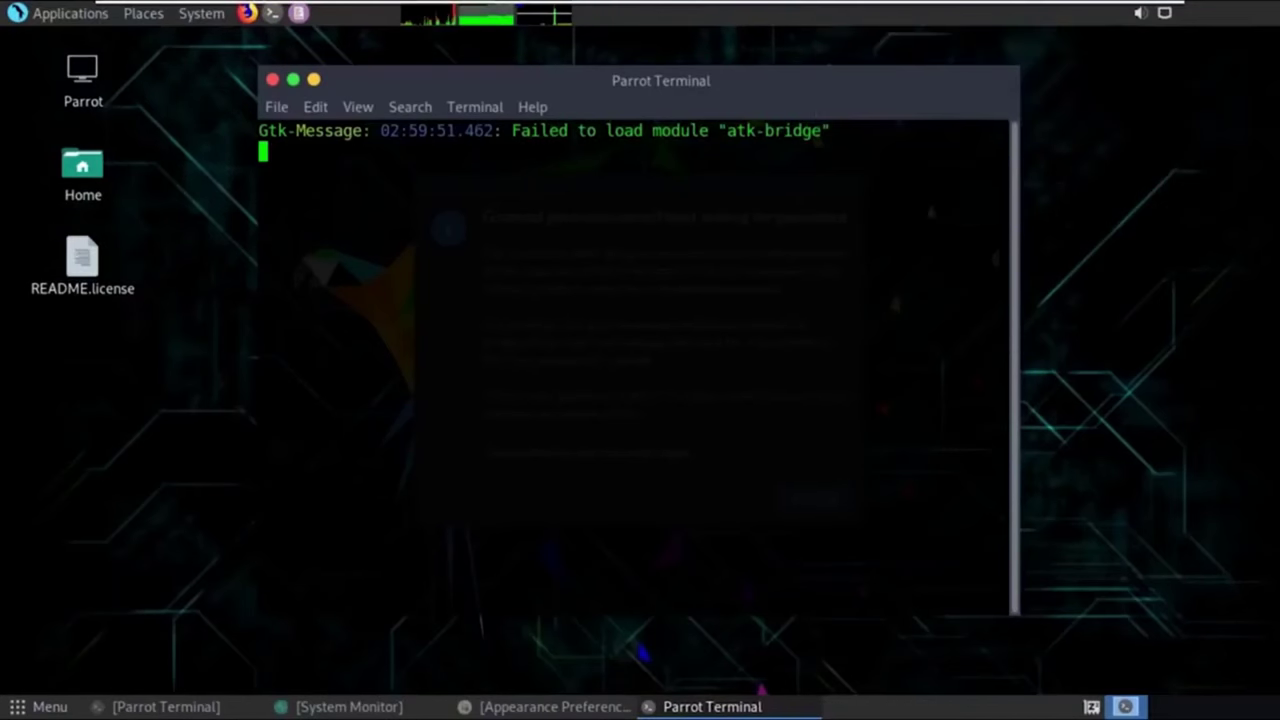
Run check IP again to confirm the new Tor-routed IP 182.76.118.66.
left_click(70, 13)
mouse_move(86, 70)
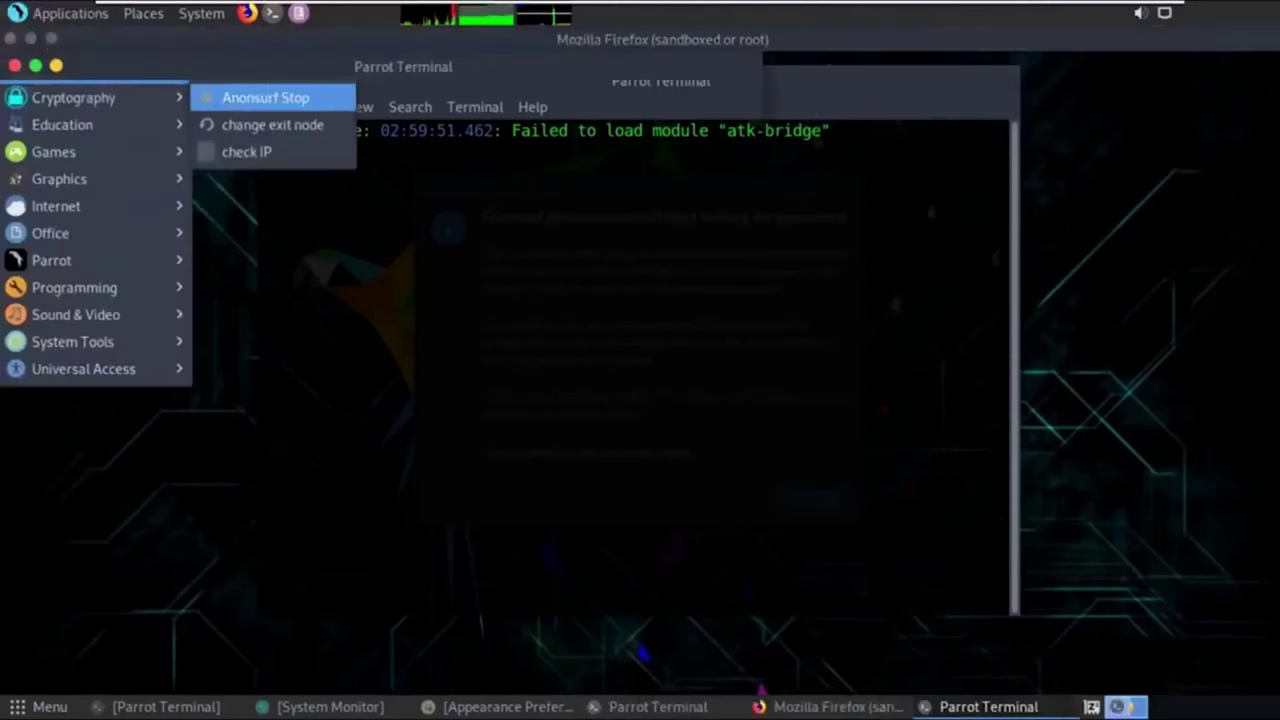
left_click(246, 151)
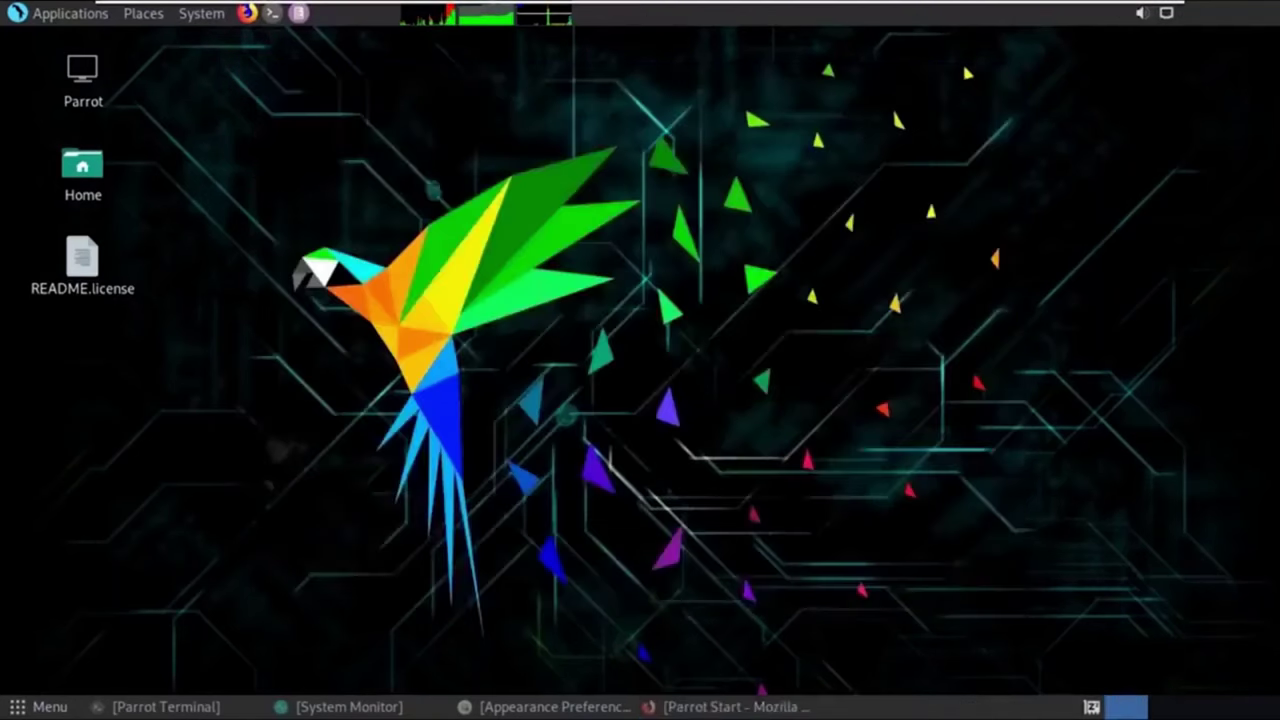
Load the Parrot Documentation page (parrotsec.org/docs/) from Firefox's Start page, then minimize Firefox.
key("alt+Tab")
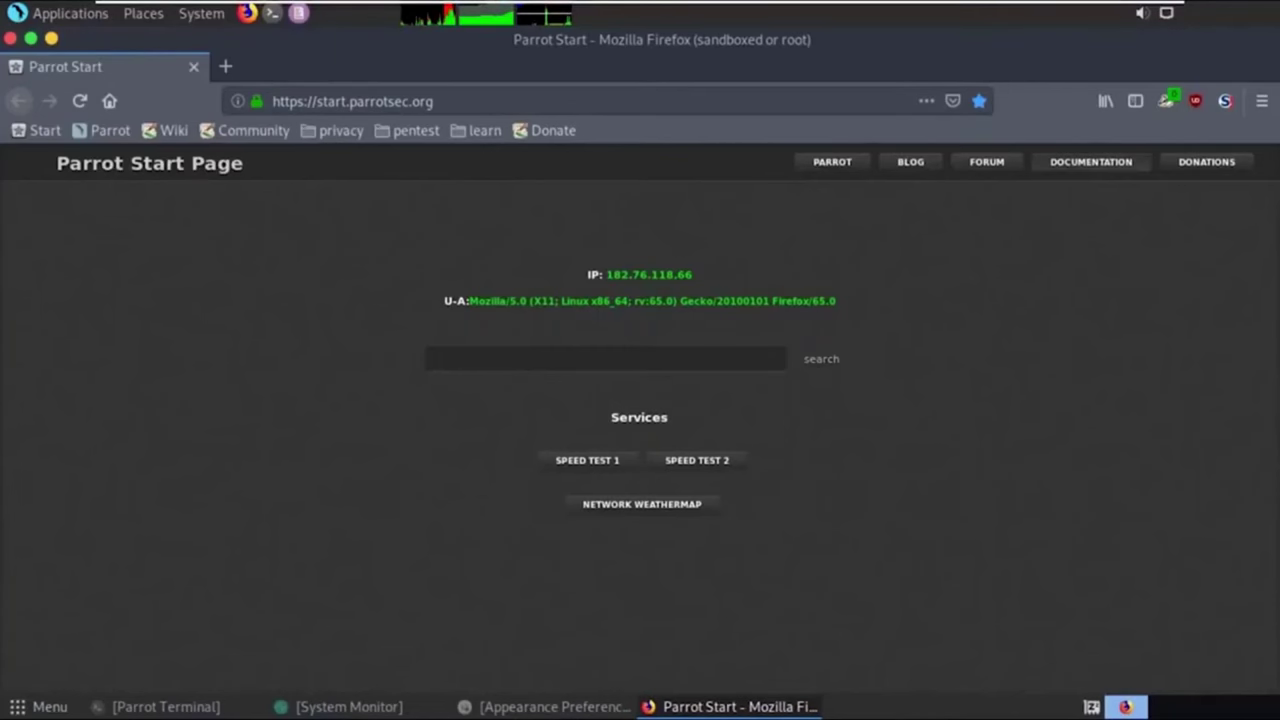
left_click(1091, 161)
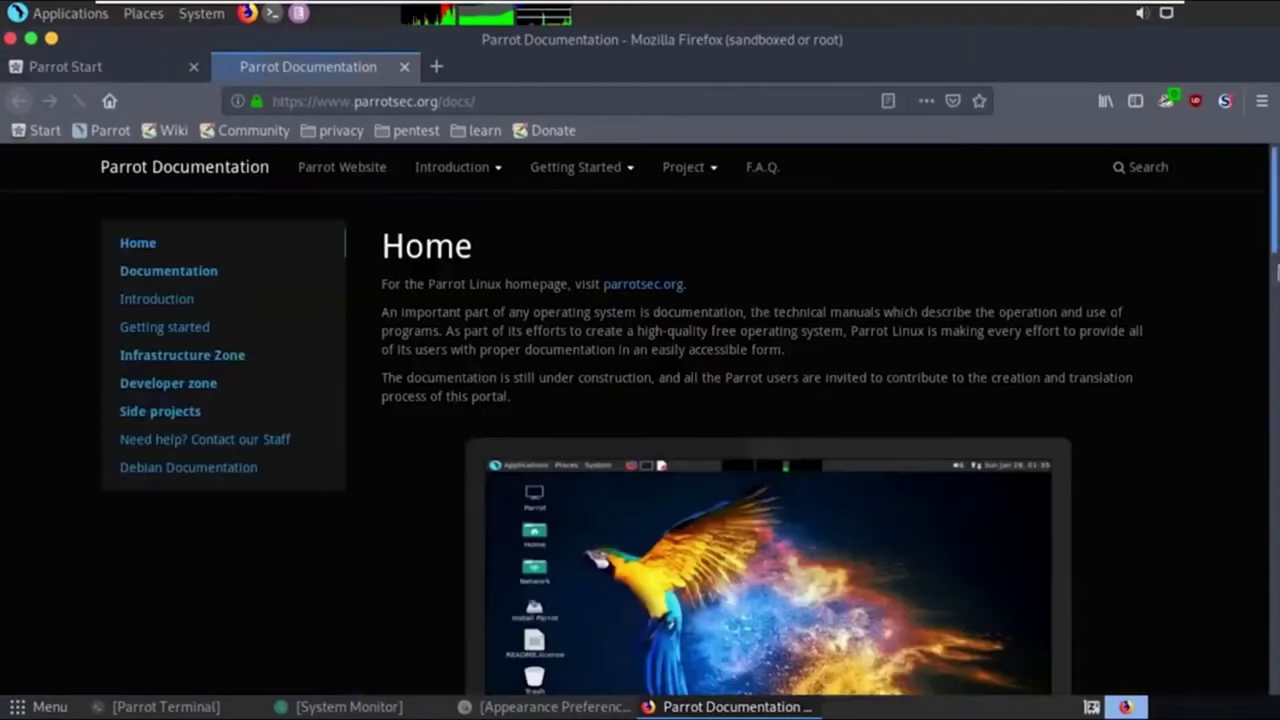
scroll(768, 446, "down", 3)
mouse_move(372, 10)
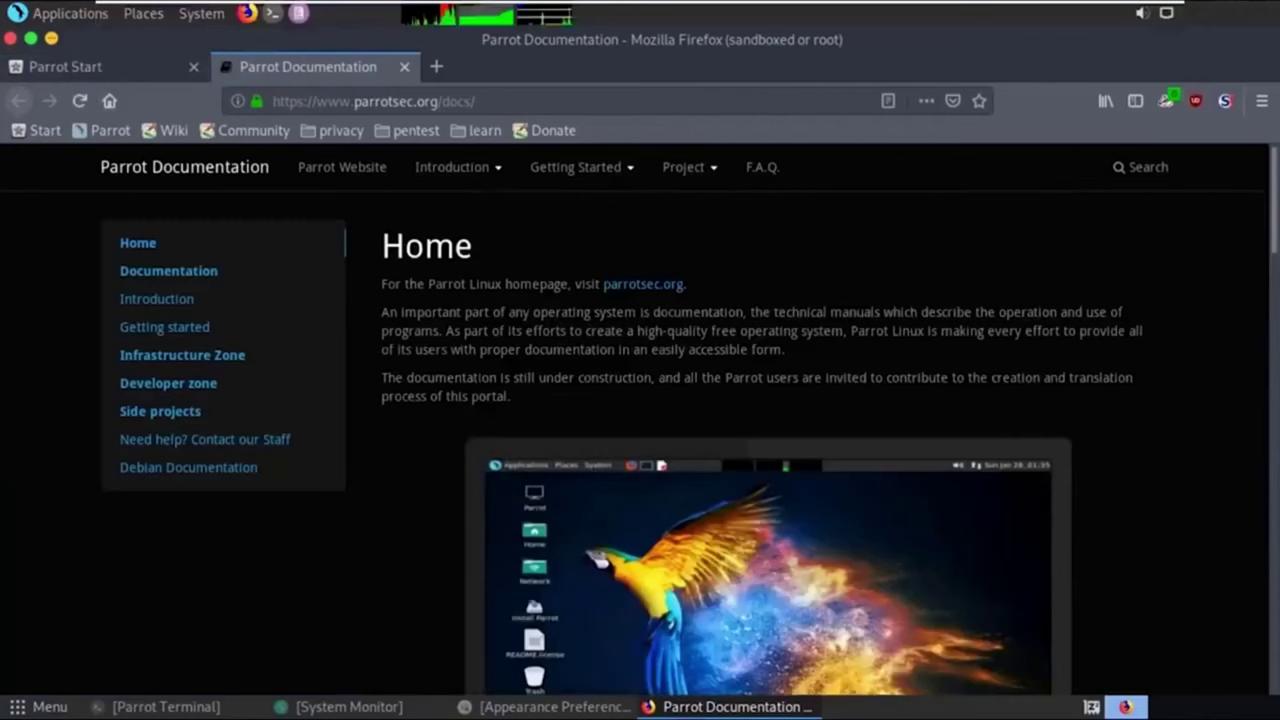
key("ctrl+alt+d")
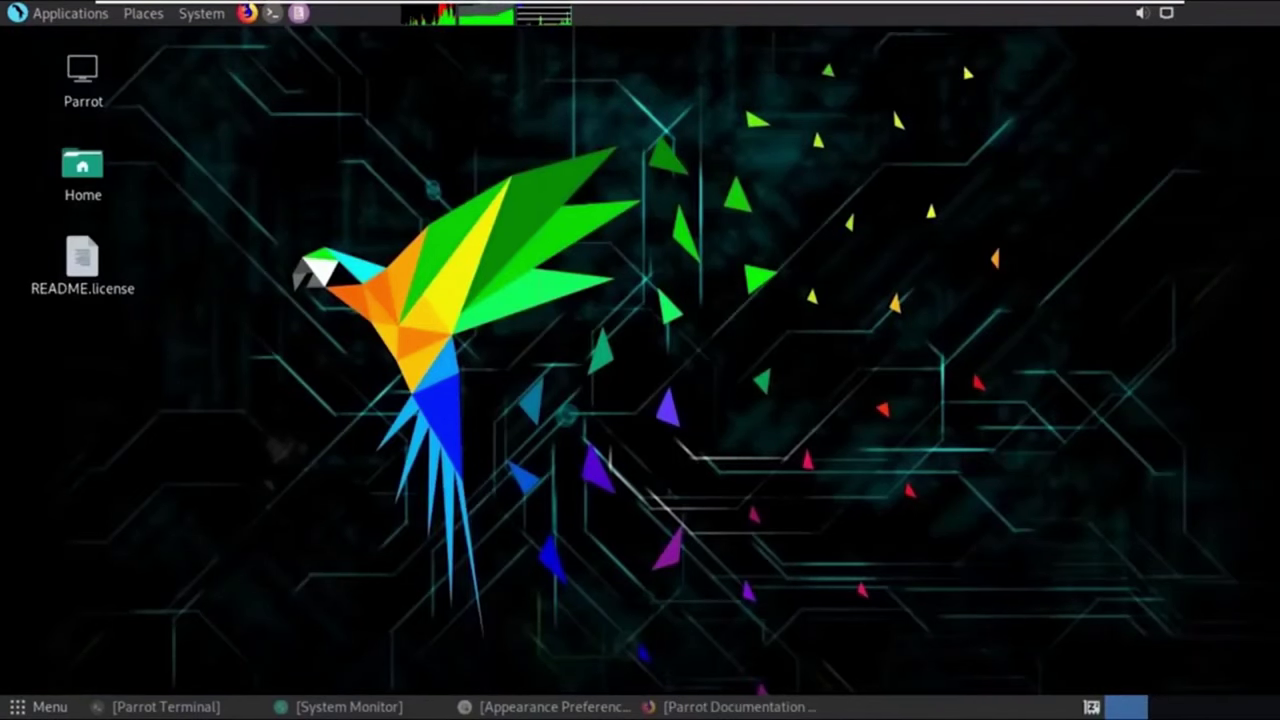
Browse the Parrot menu's Post Exploitation, Sniffing & Spoofing and Exploitation Tools categories.
key("alt+F1")
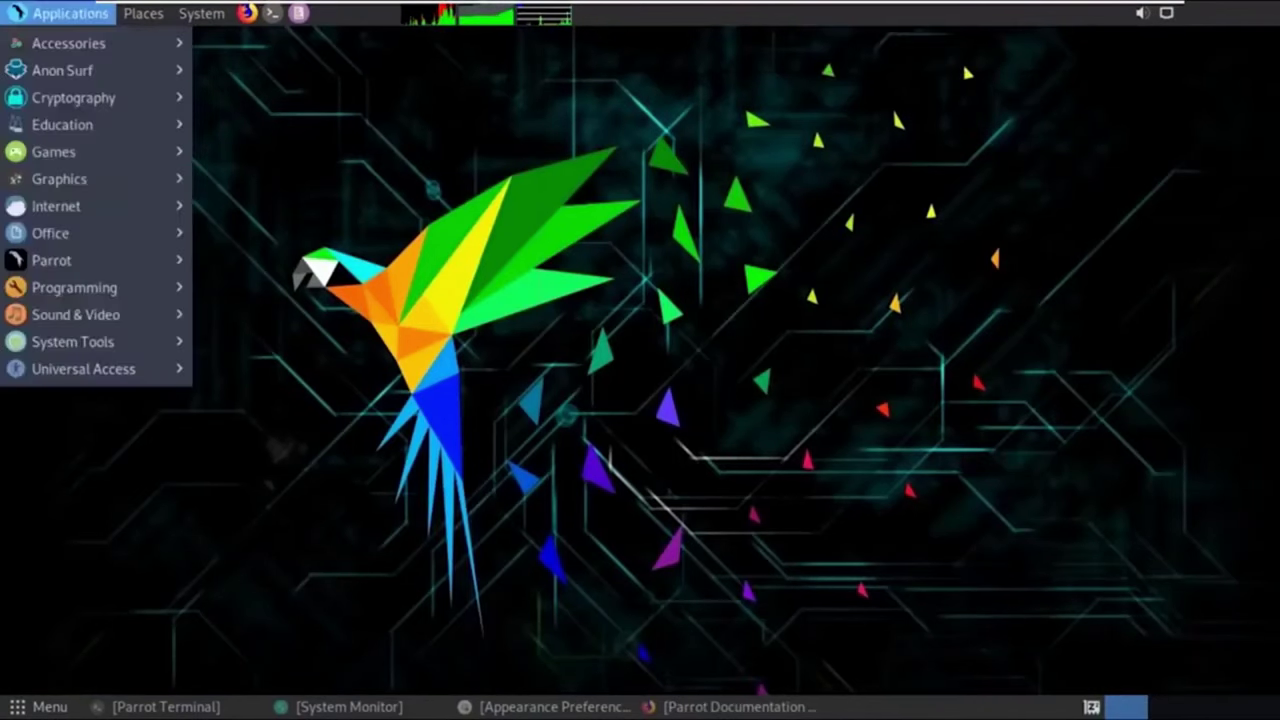
mouse_move(60, 100)
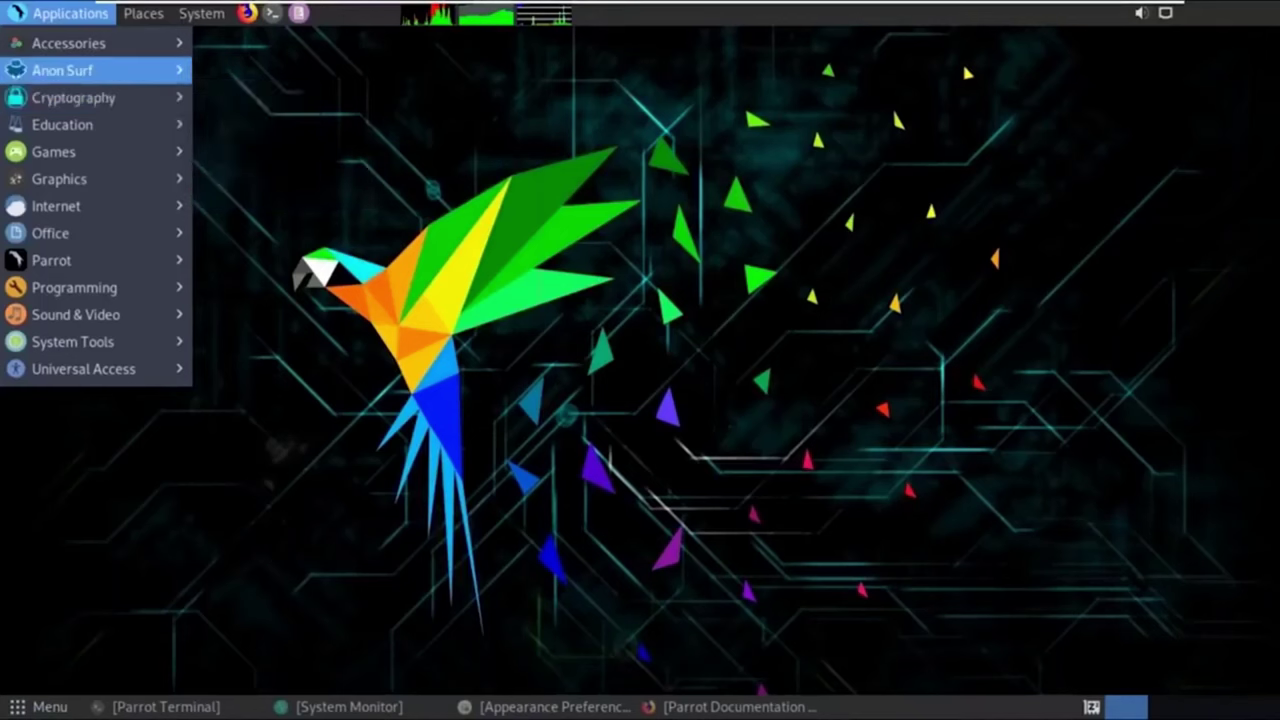
mouse_move(100, 260)
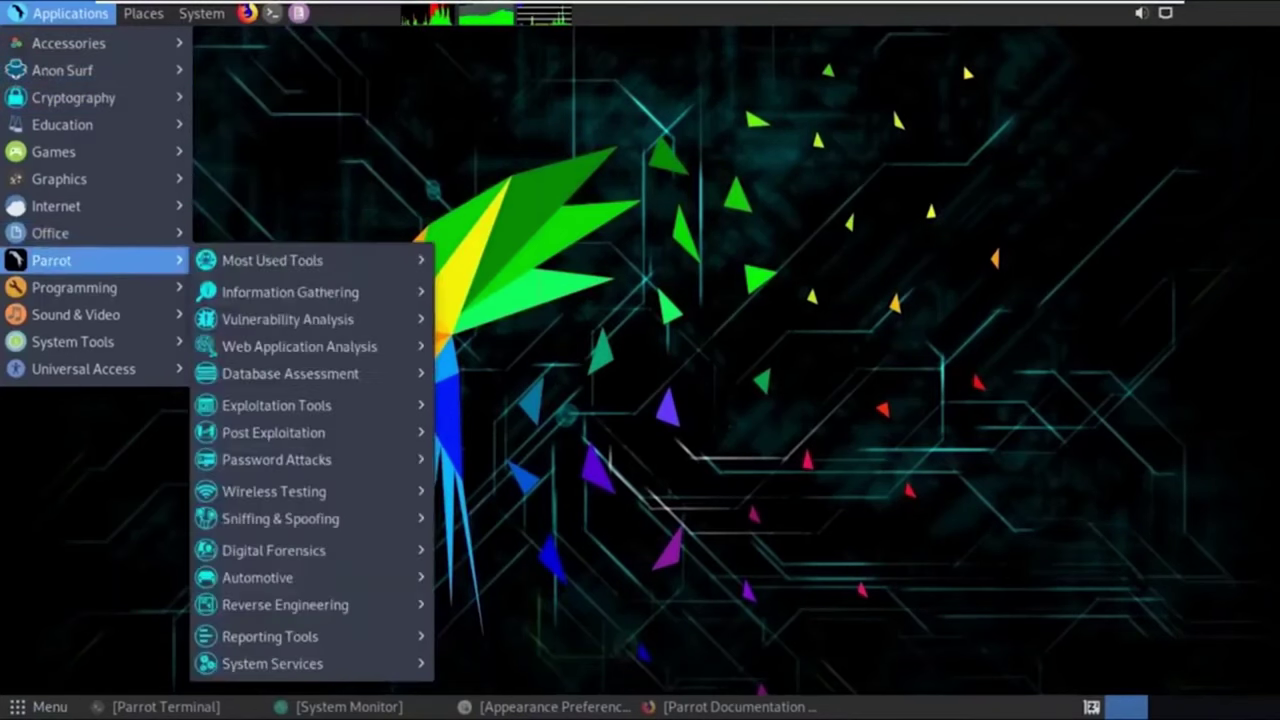
mouse_move(300, 260)
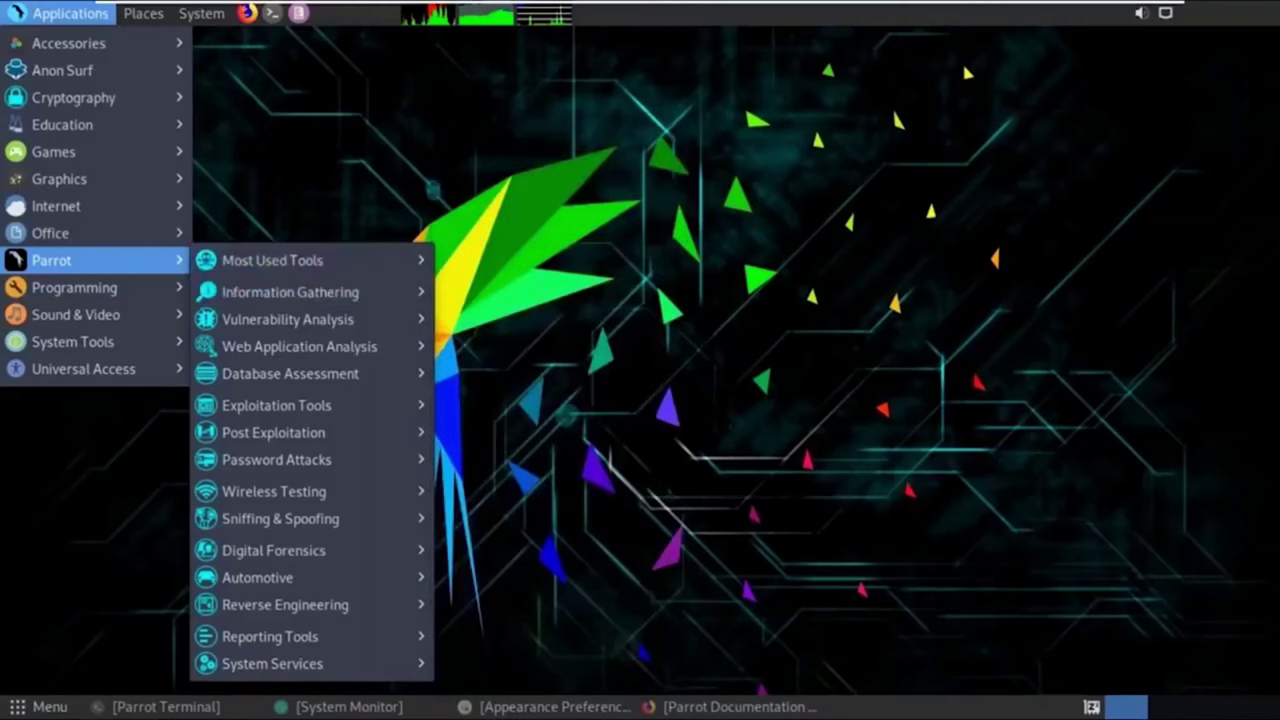
mouse_move(300, 319)
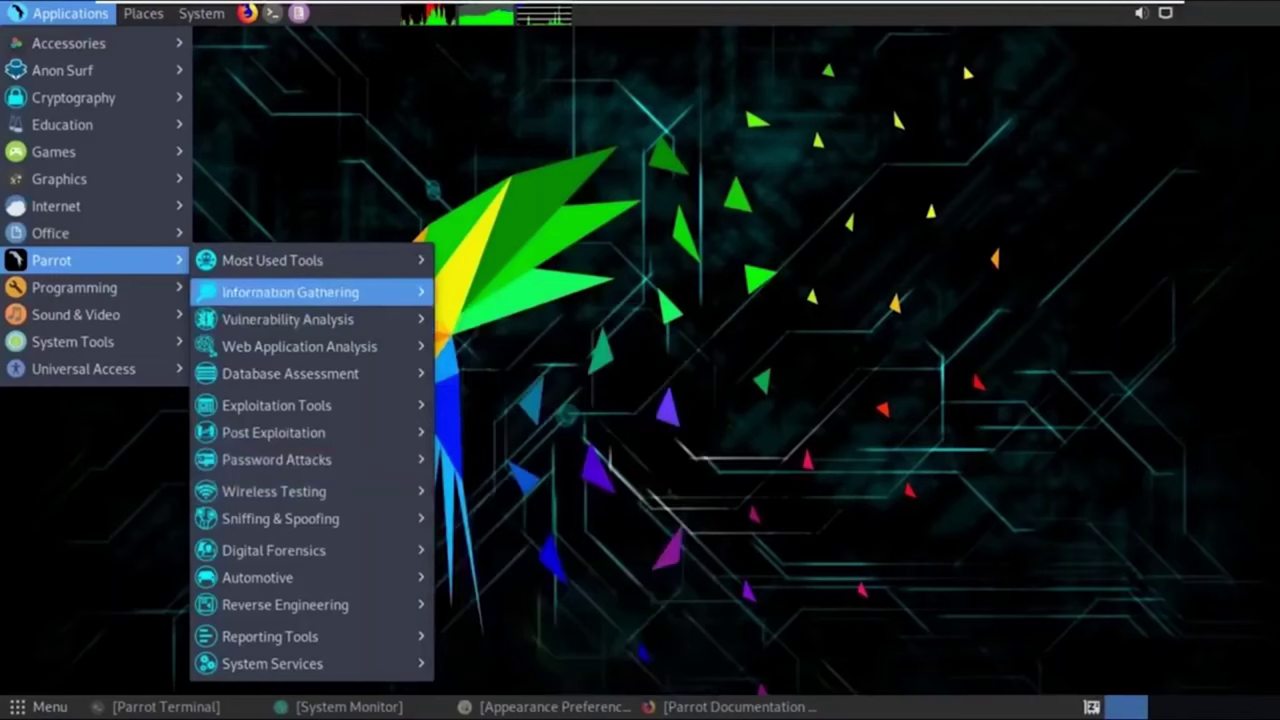
mouse_move(290, 292)
mouse_move(273, 432)
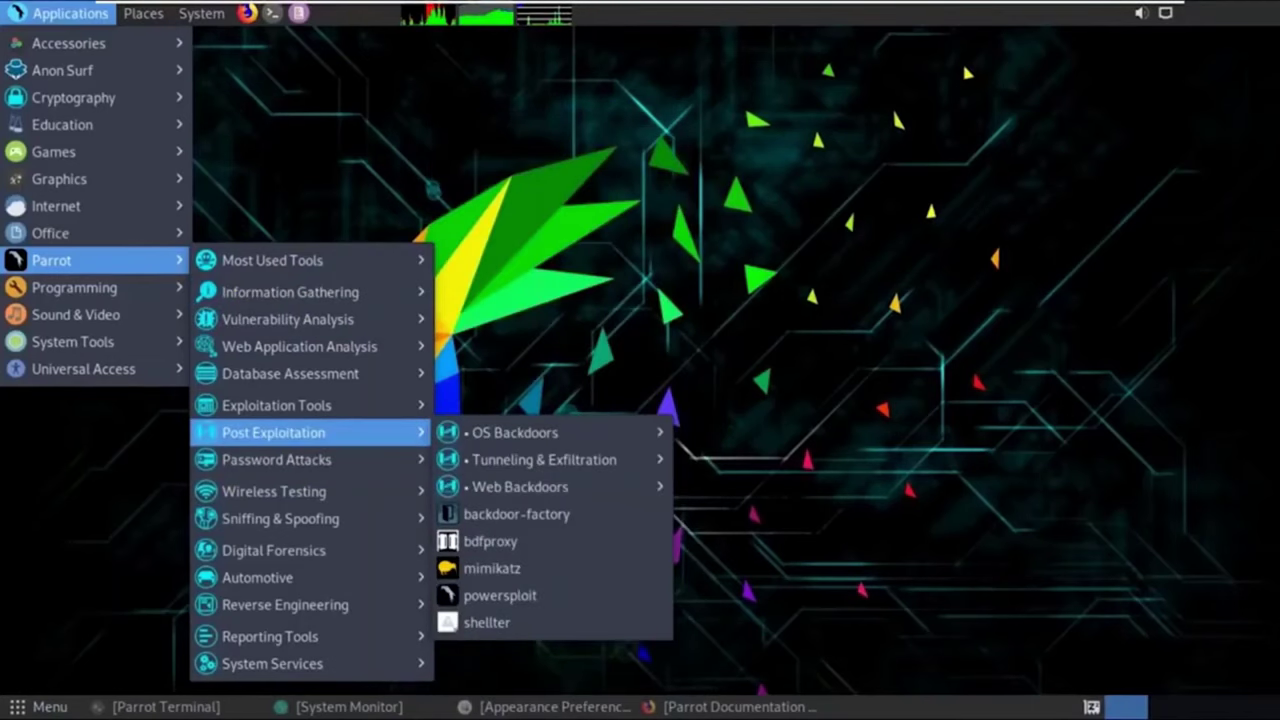
mouse_move(515, 432)
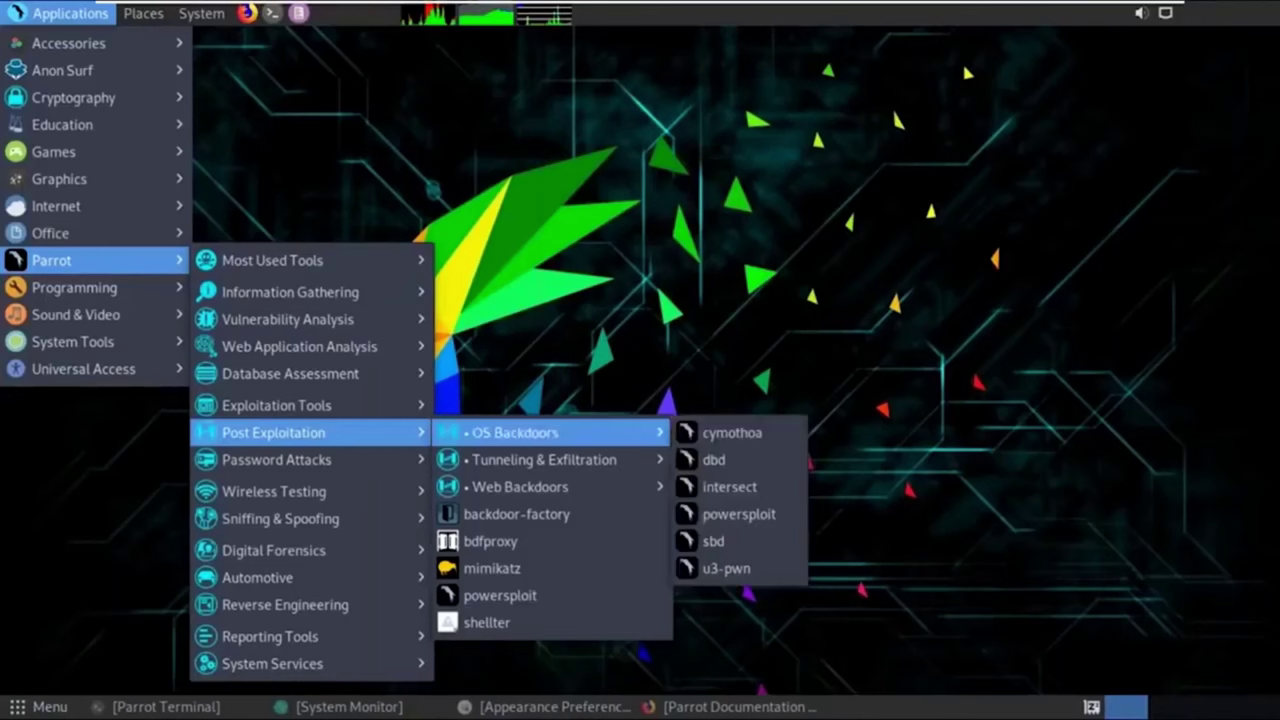
mouse_move(508, 496)
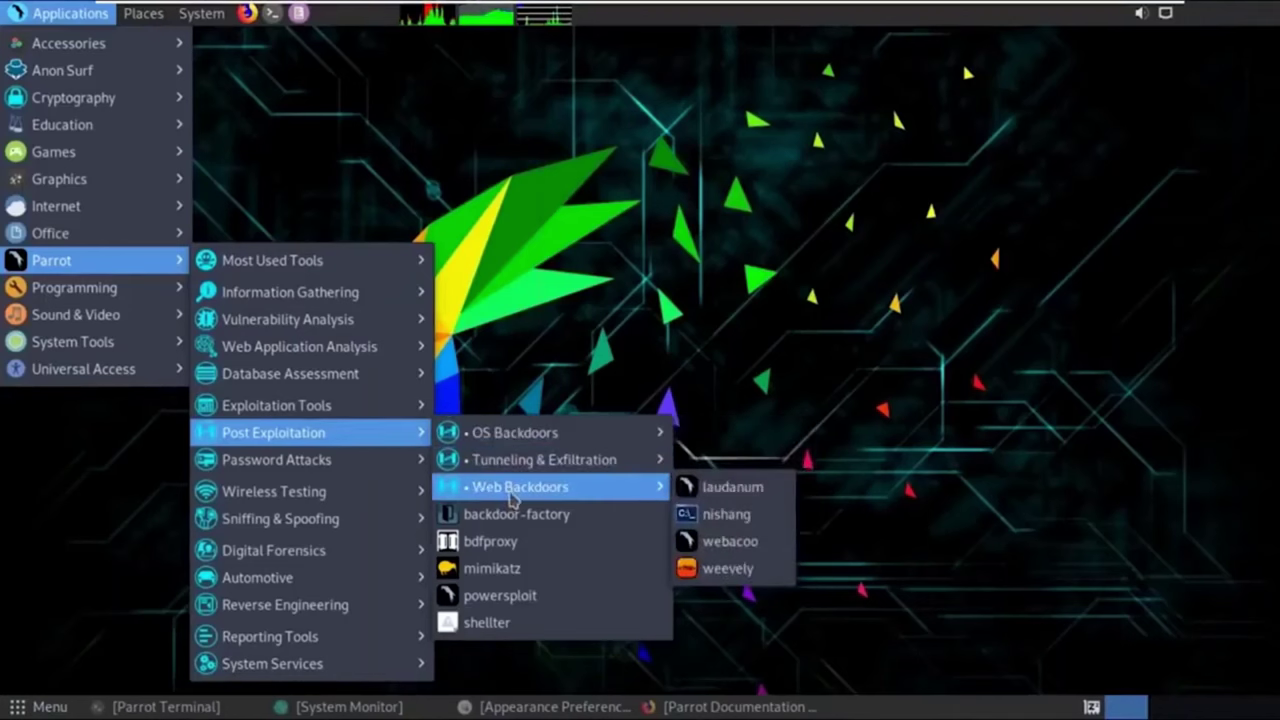
mouse_move(300, 518)
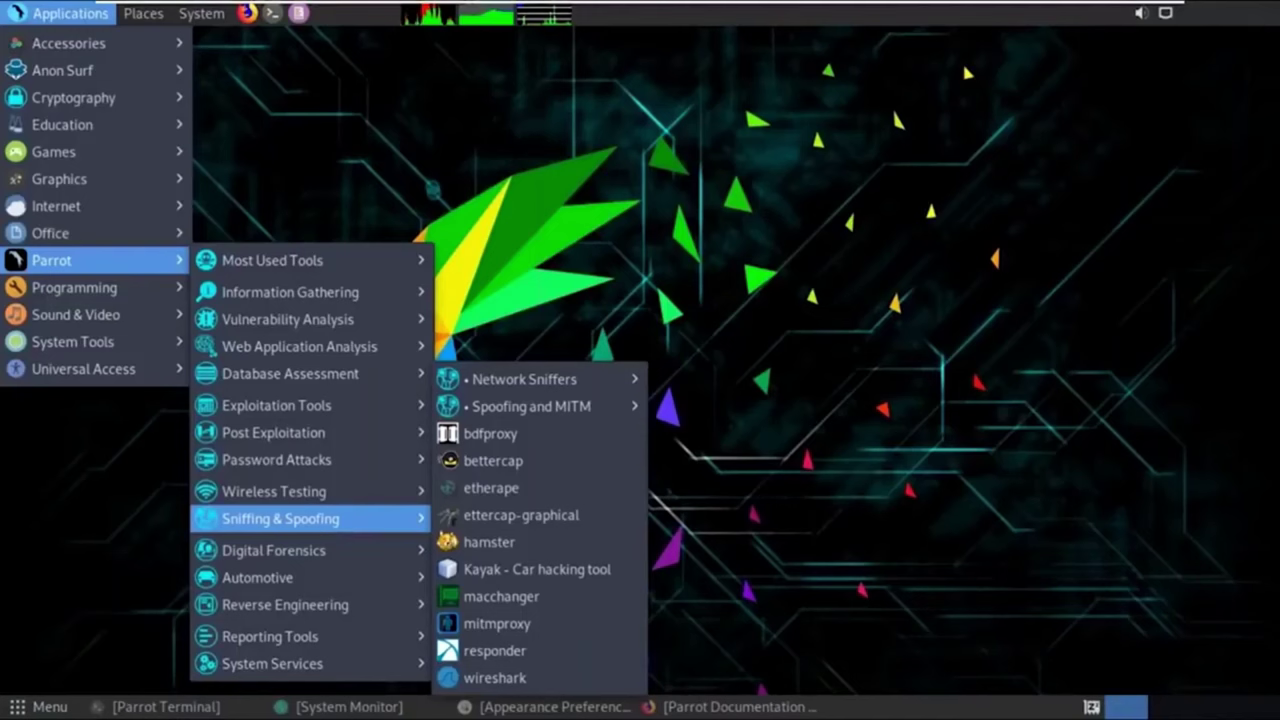
mouse_move(300, 405)
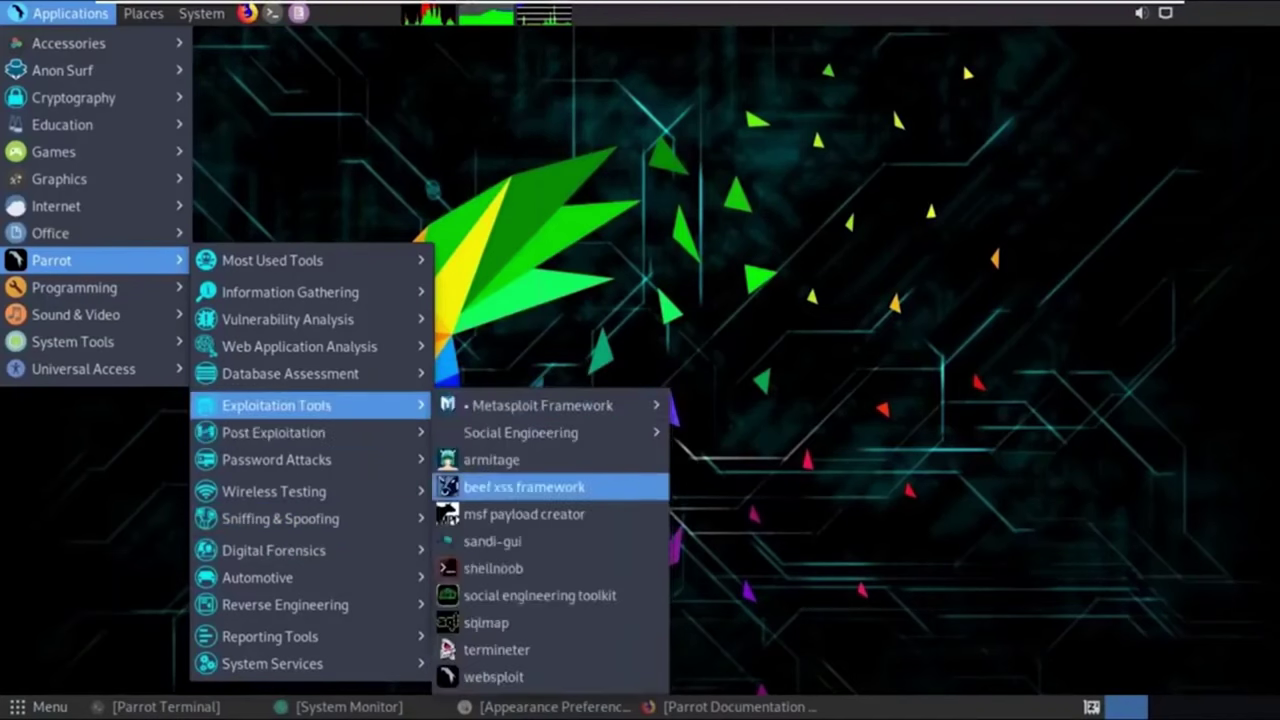
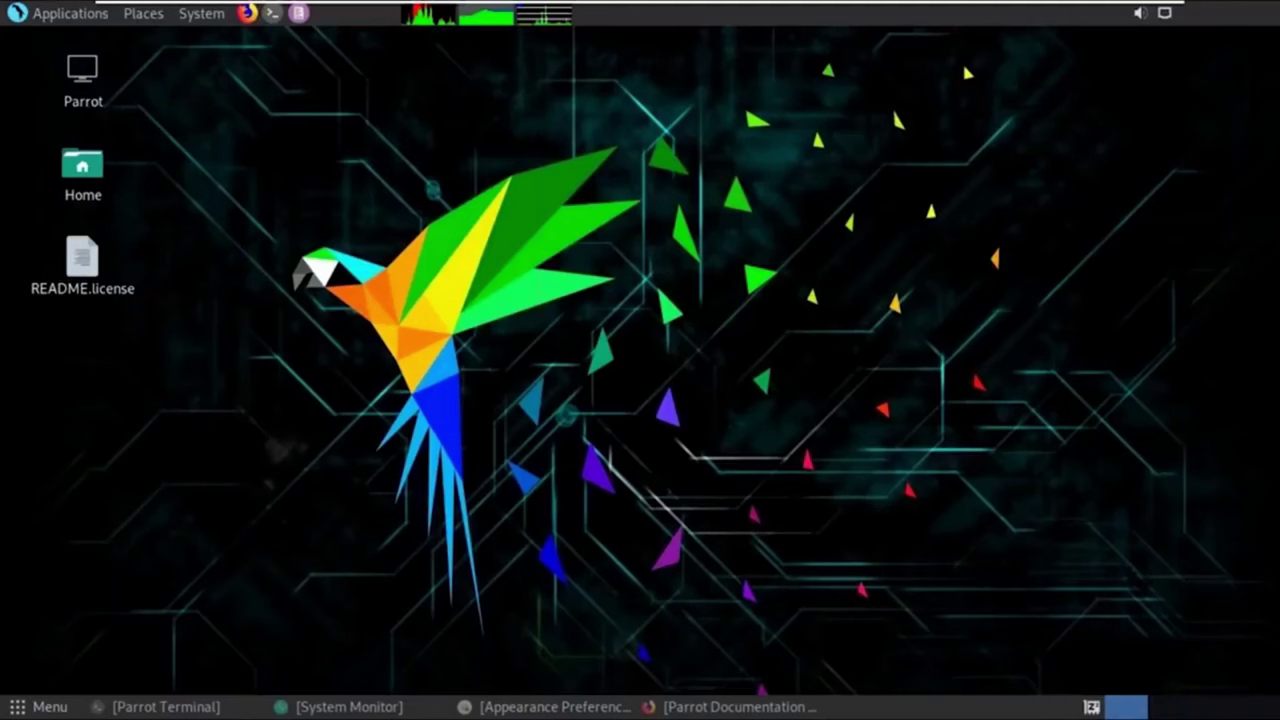
Open a new Parrot Terminal window, briefly browse the Applications menu, and dismiss it.
left_click(271, 13)
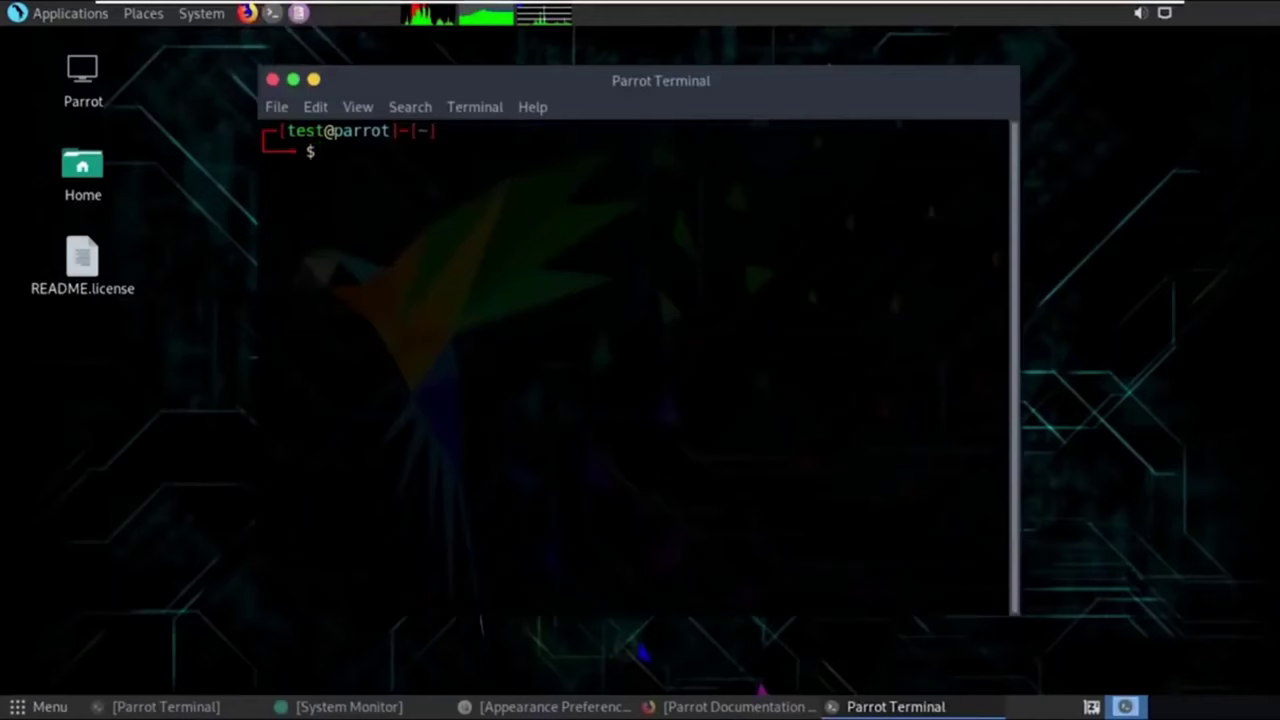
left_click(70, 13)
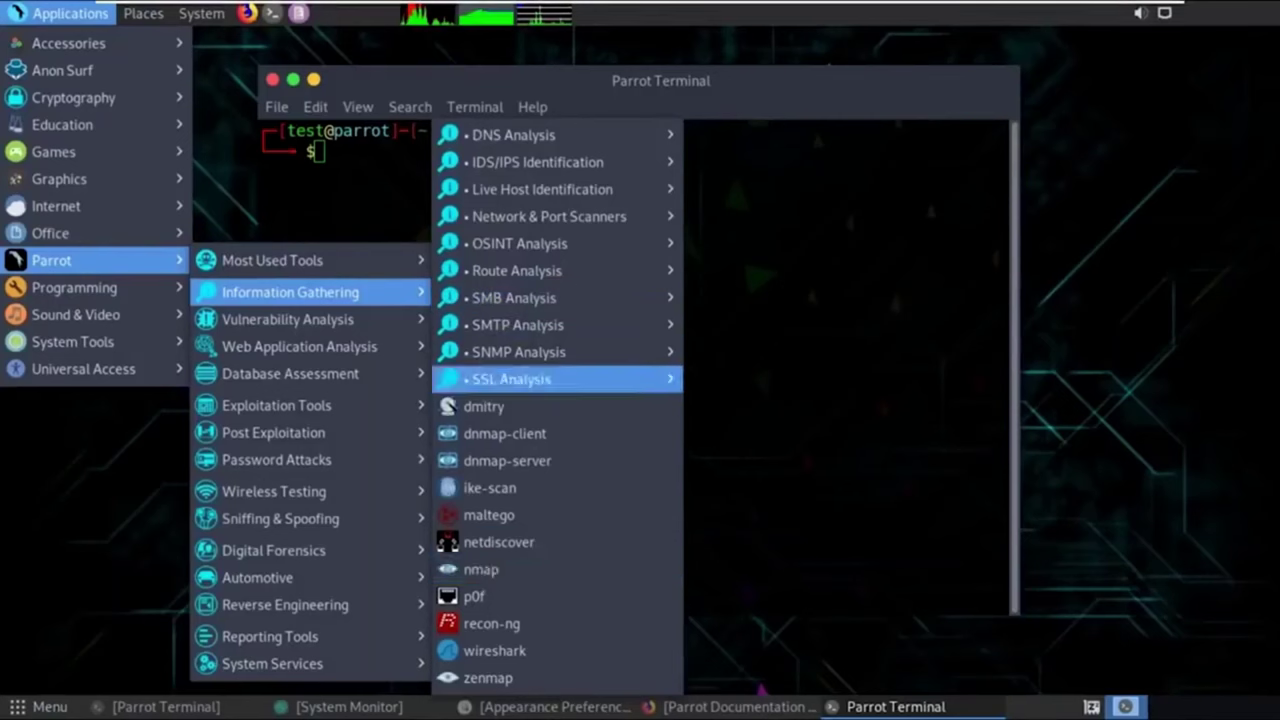
key("Escape")
Run nmap with no arguments and scroll through its help output.
type("nmap")
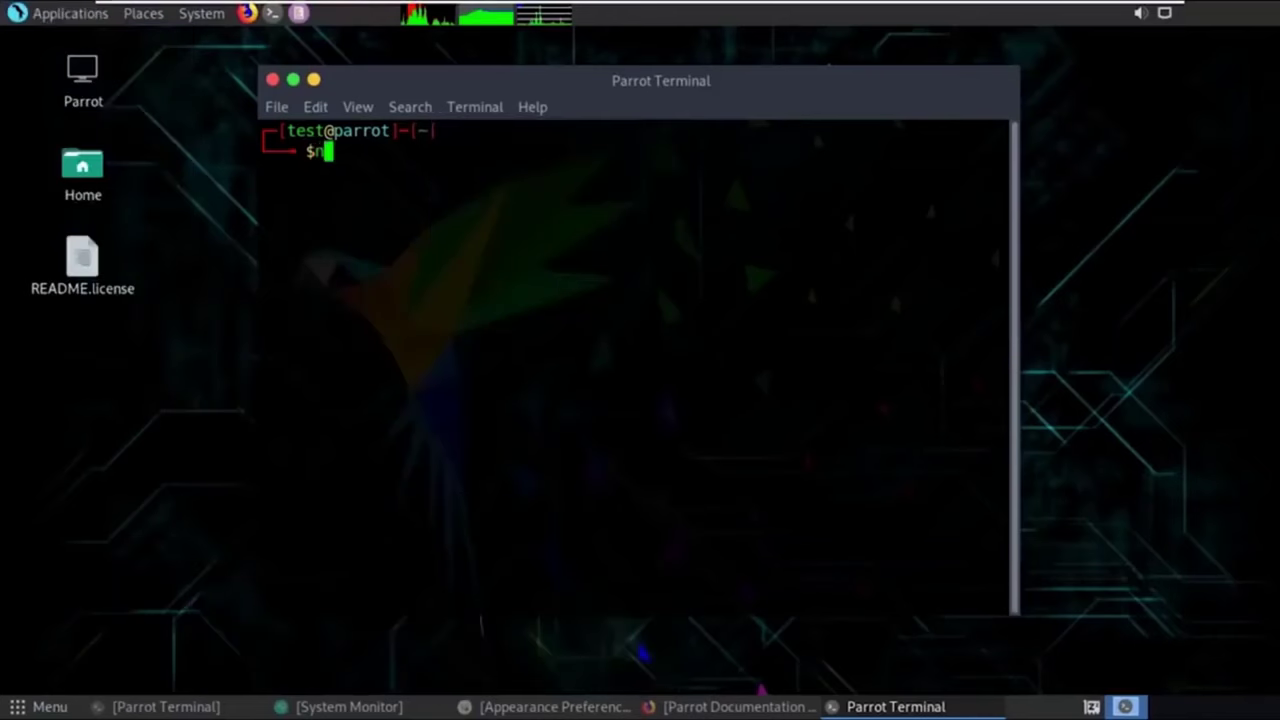
key("Return")
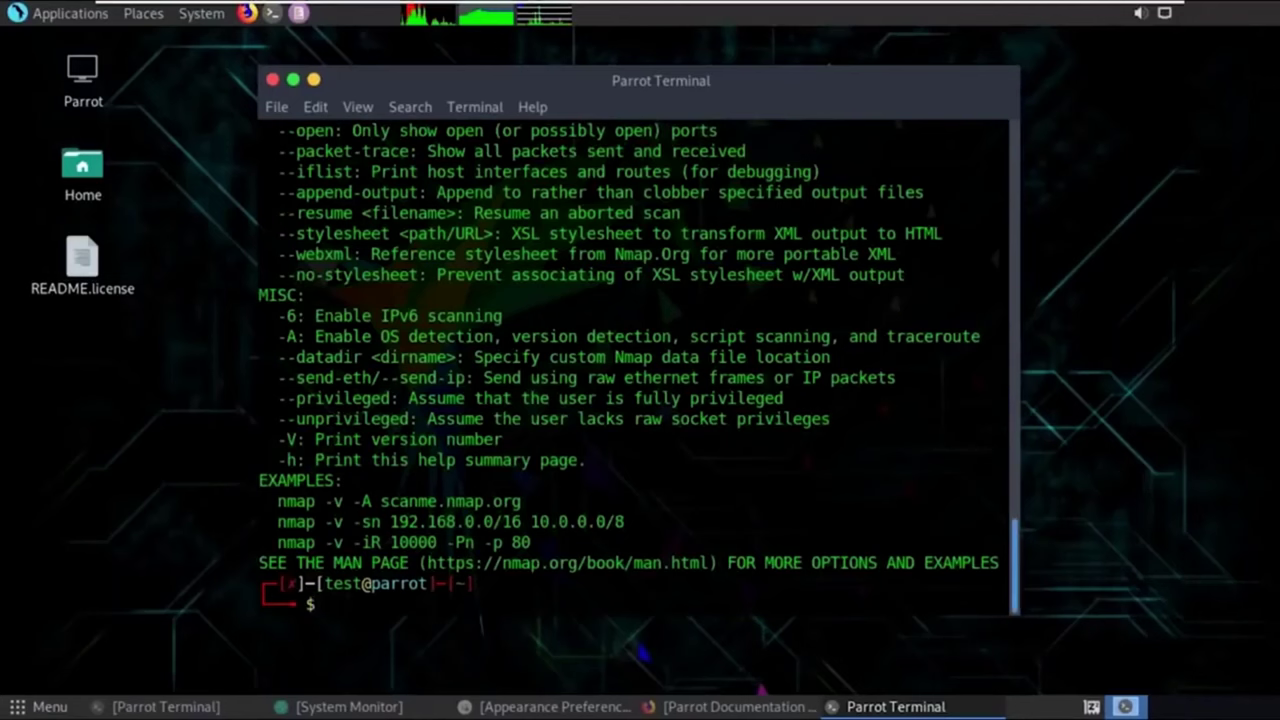
scroll(481, 625, "up", 1)
scroll(481, 625, "up", 15)
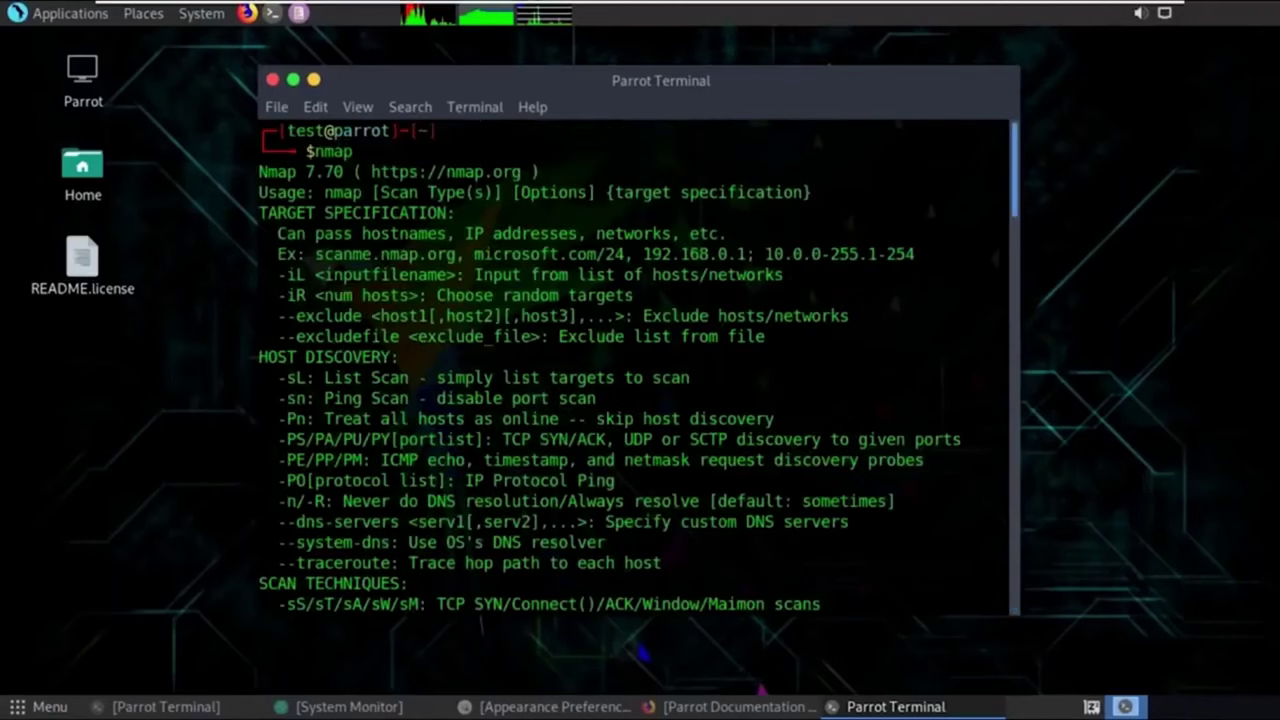
scroll(481, 625, "down", 15)
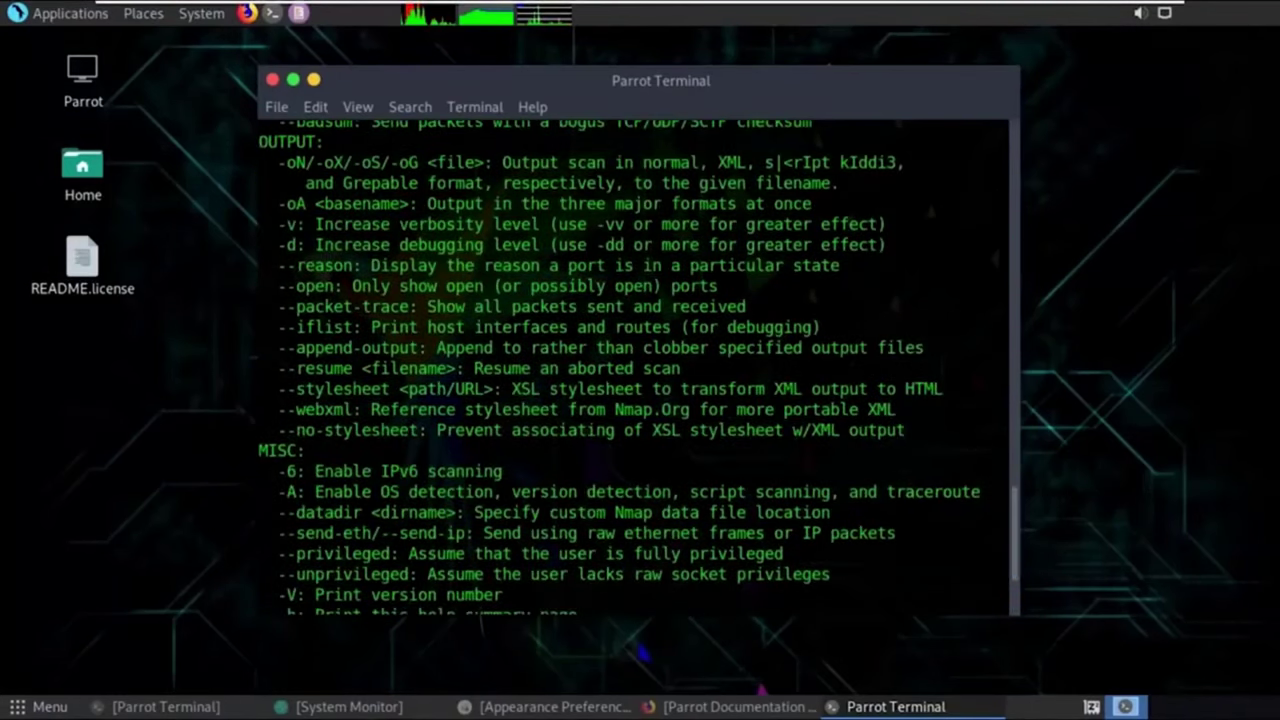
scroll(481, 625, "down", 7)
Enter 'namp scanme.nmpa.org', then correct the command name to nmap and rerun it.
type("namp")
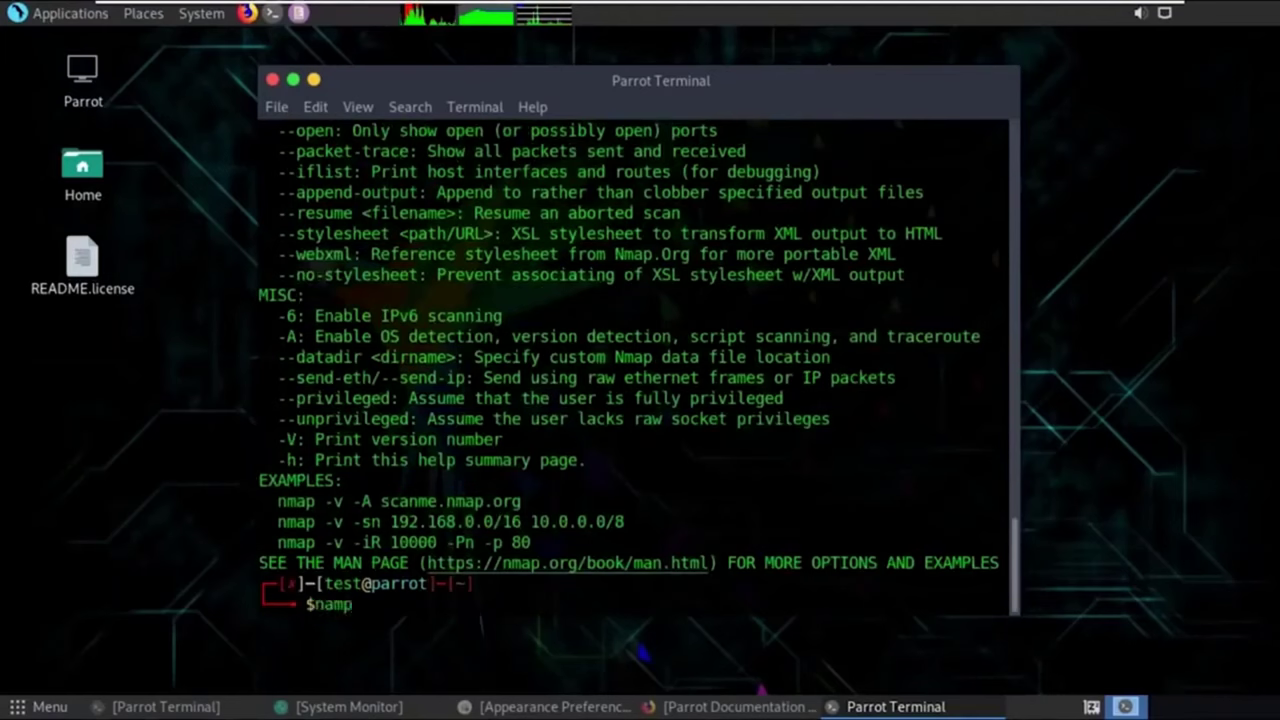
type(" scanme.")
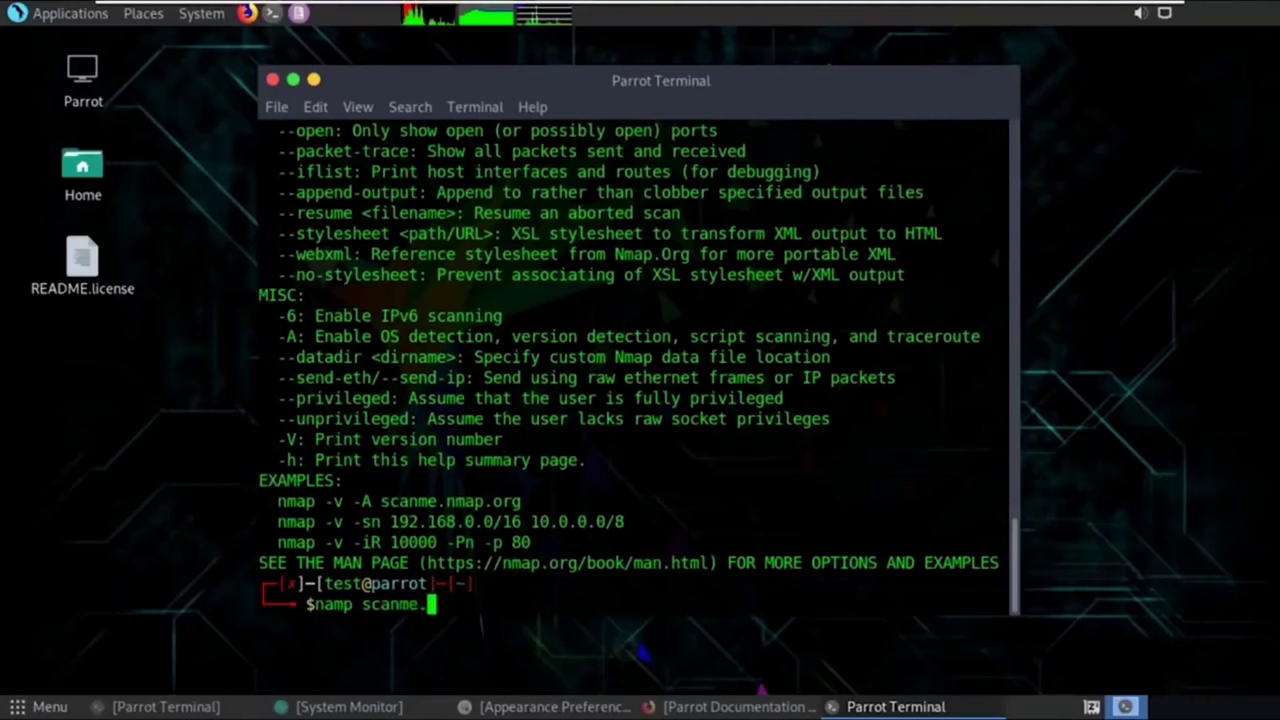
type("nmpa.org")
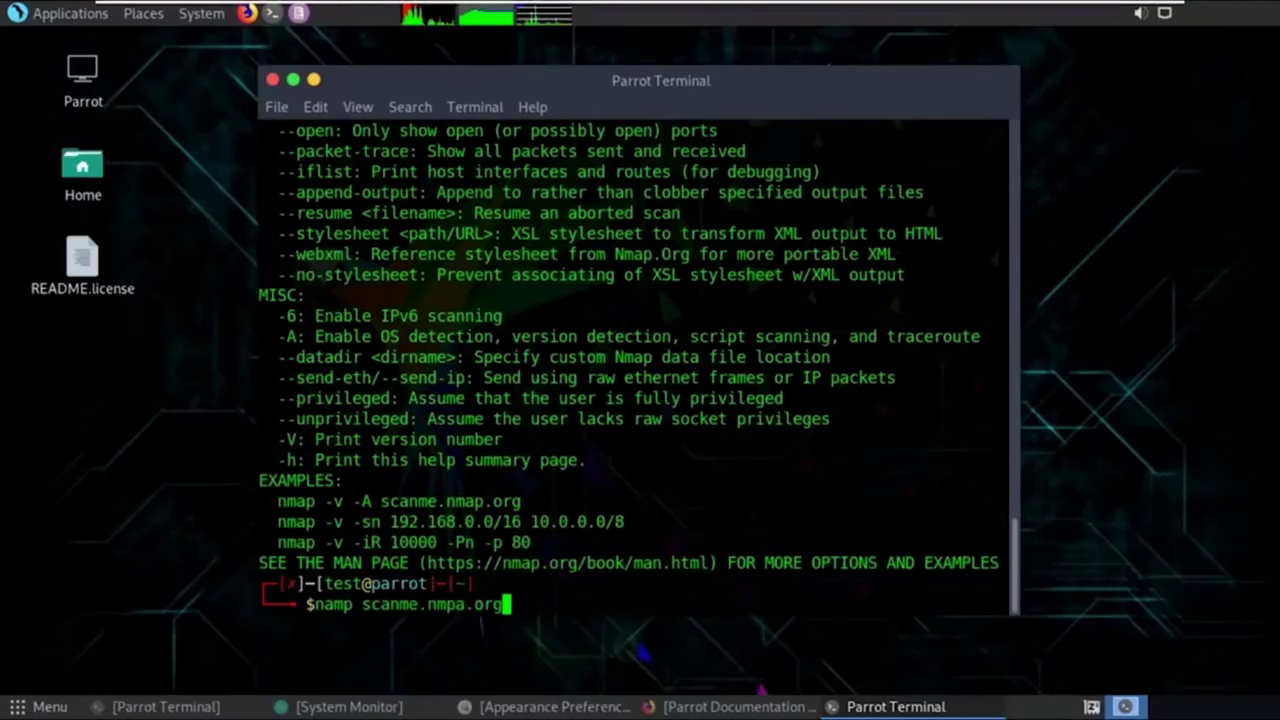
key("Return")
key("Up")
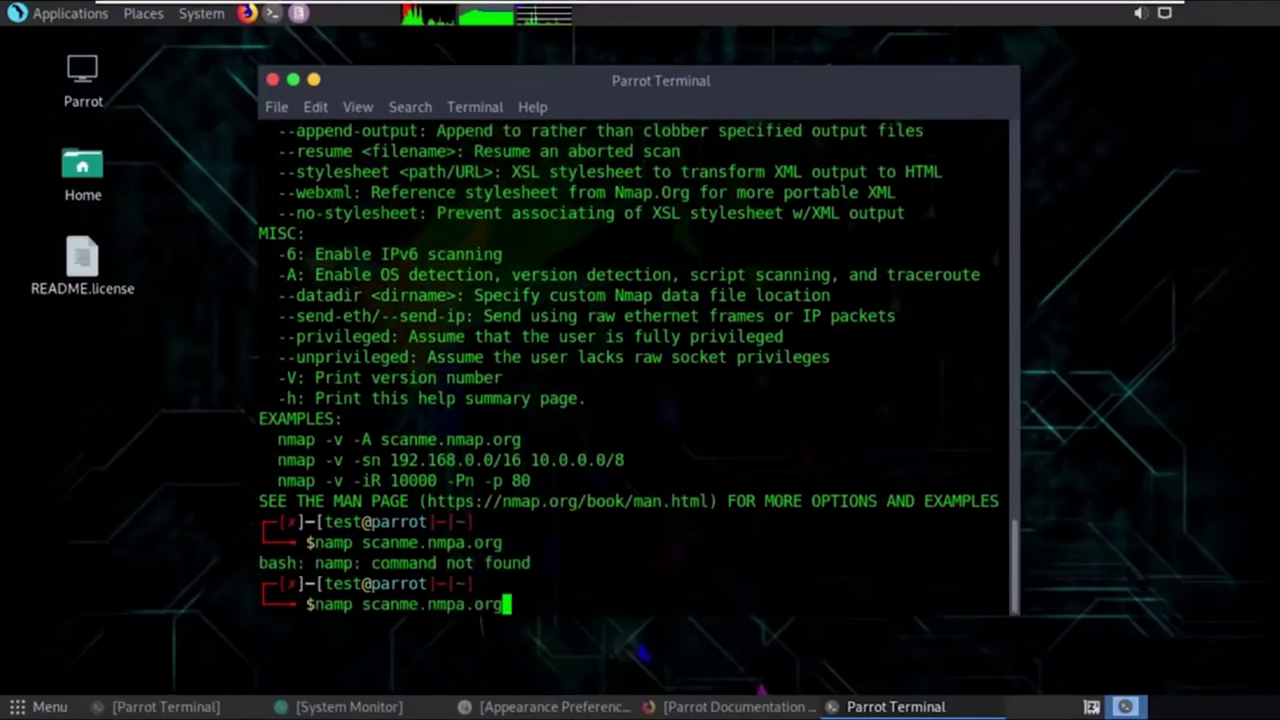
key("Left")
key("Left")
key("Left")
key("Left")
key("Left")
key("Left")
key("Home")
key("Right")
key("Right")
key("ctrl+t")
key("Return")
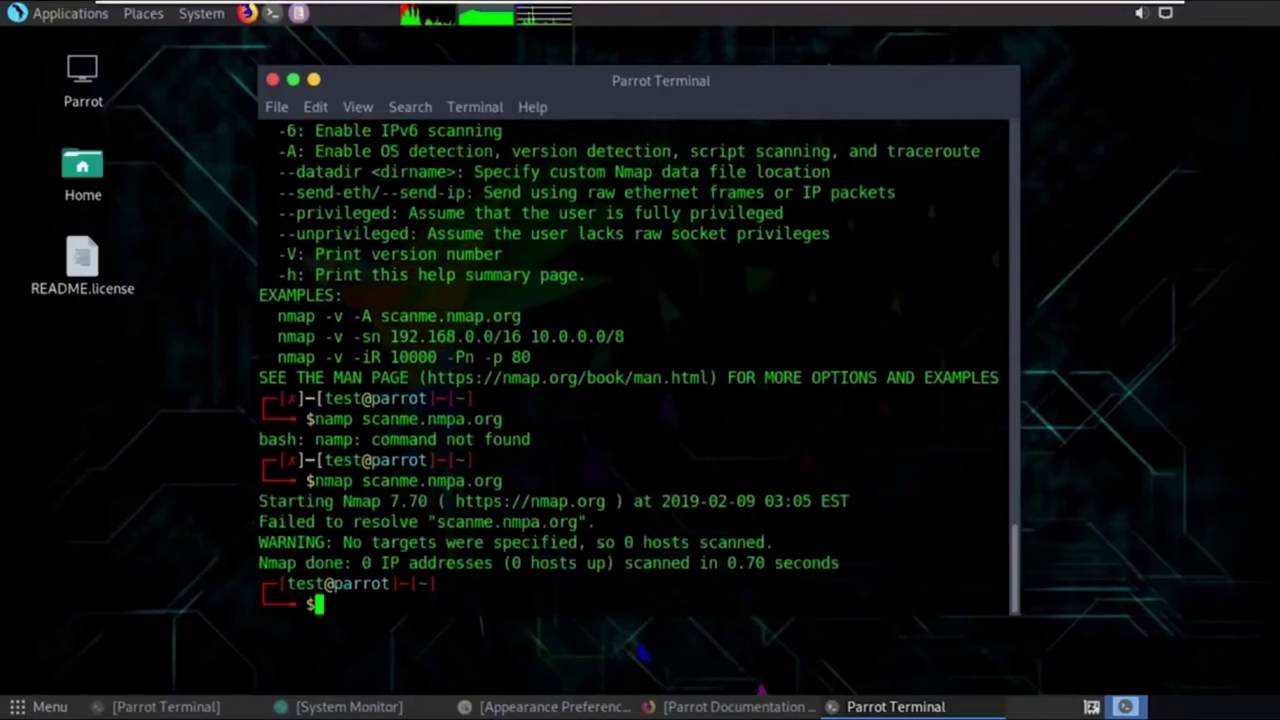
Fix the domain typo to scanme.nmap.org and start the nmap scan.
key("Up")
key("Left")
key("Left")
key("Left")
key("Left")
key("Left")
key("ctrl+t")
key("Return")
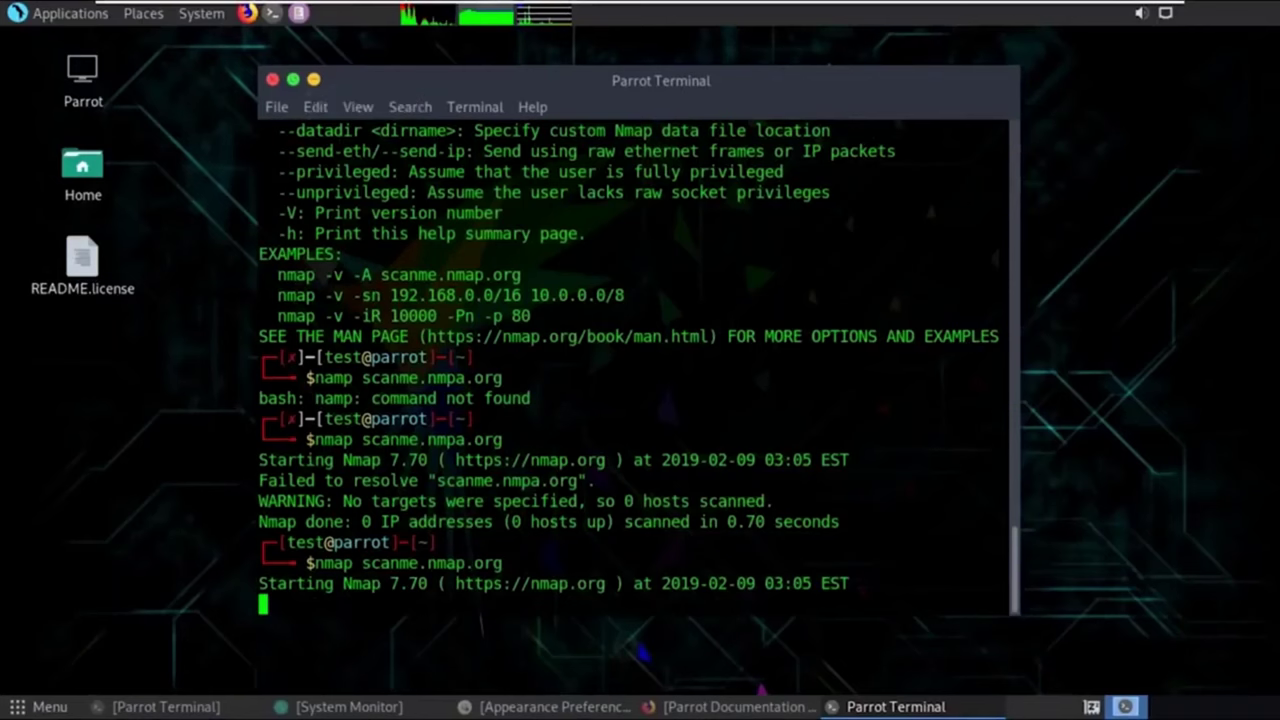
Minimize the terminal, preview the Parrot Information Gathering menu, then restore the terminal.
left_click(313, 79)
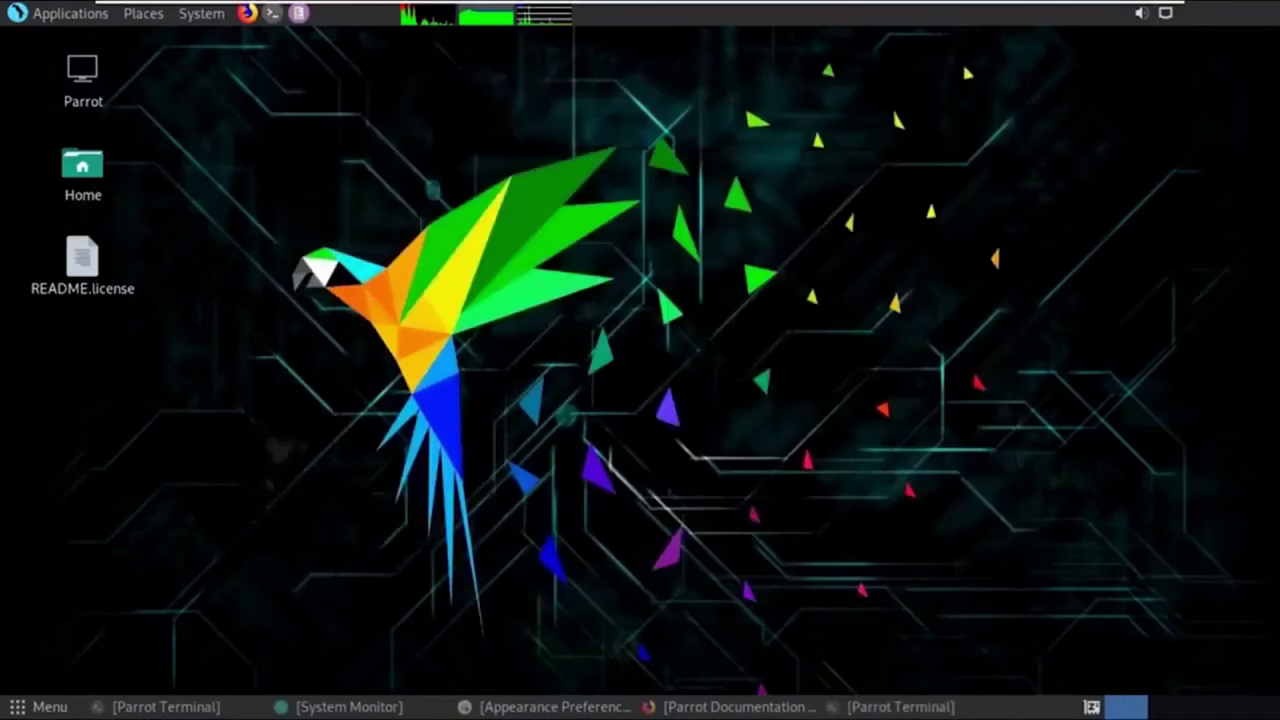
left_click(70, 13)
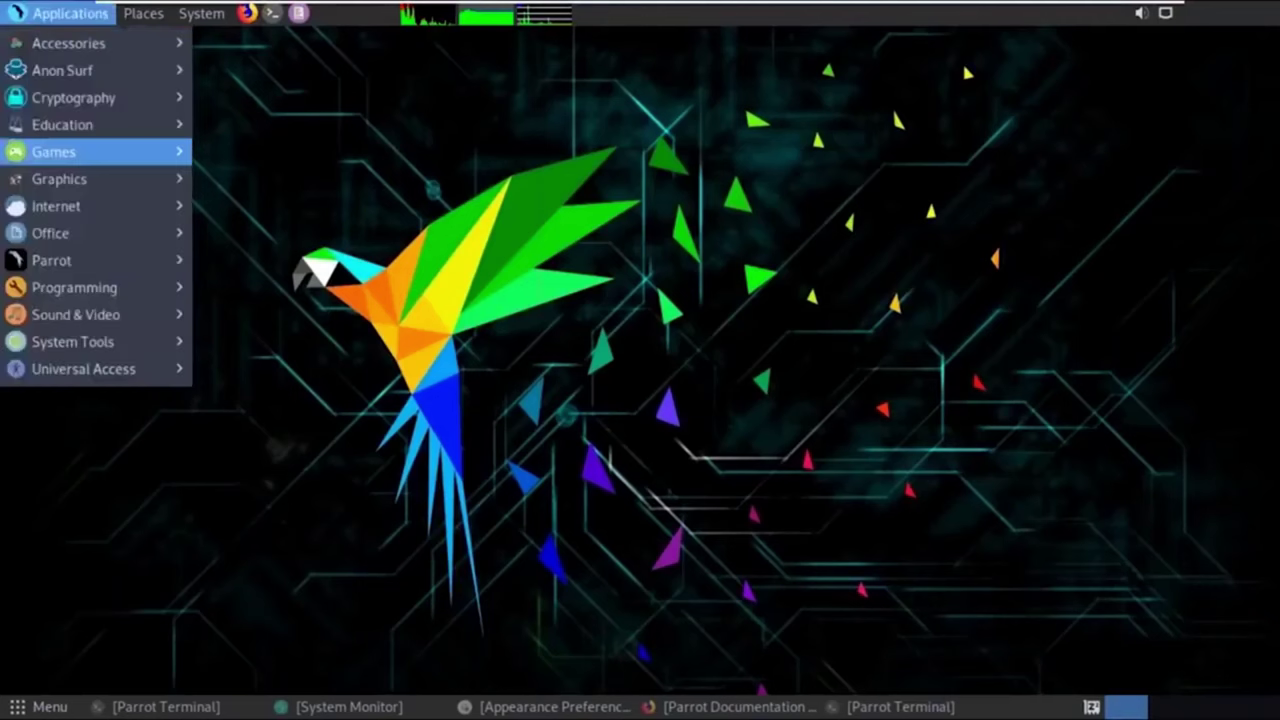
mouse_move(50, 260)
mouse_move(272, 260)
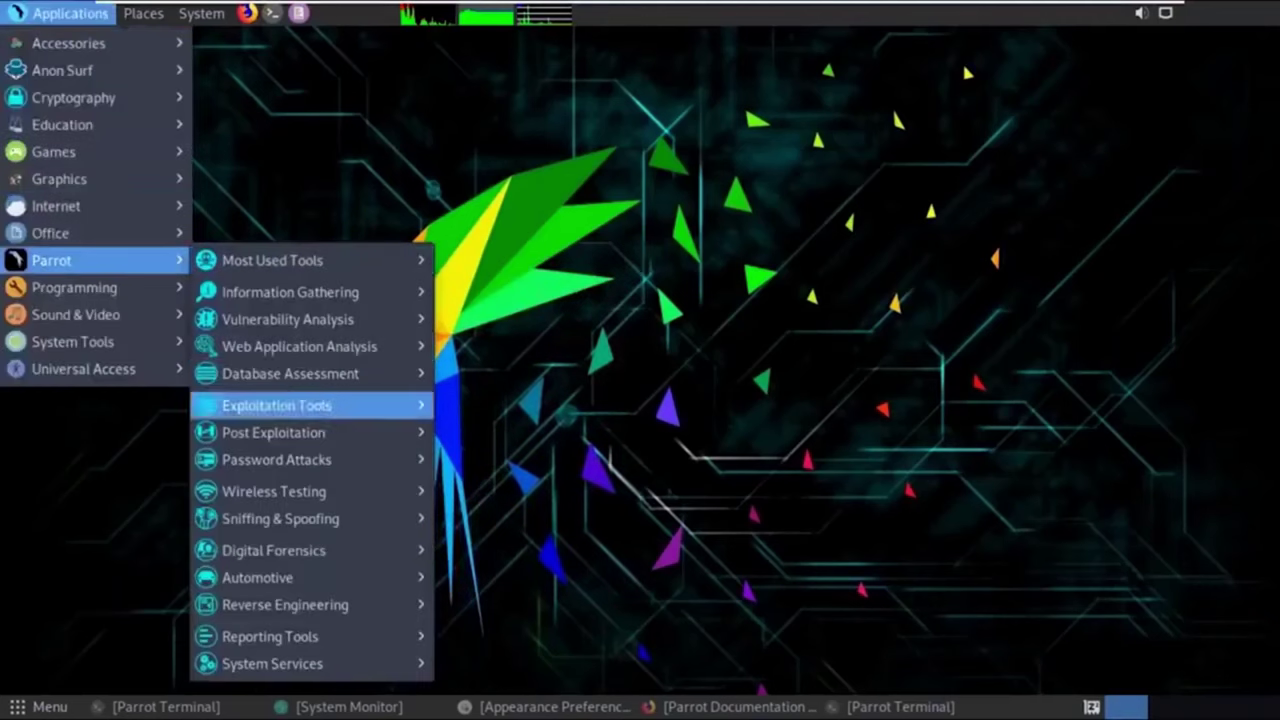
mouse_move(365, 298)
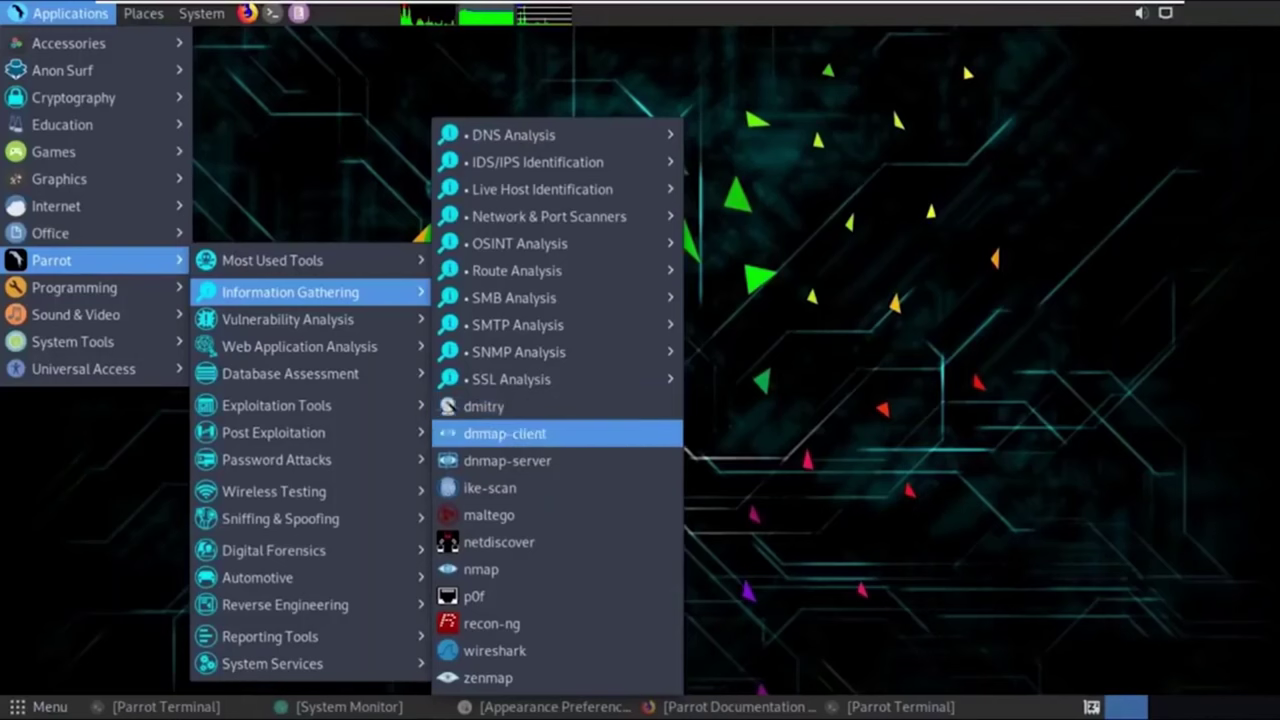
key("Escape")
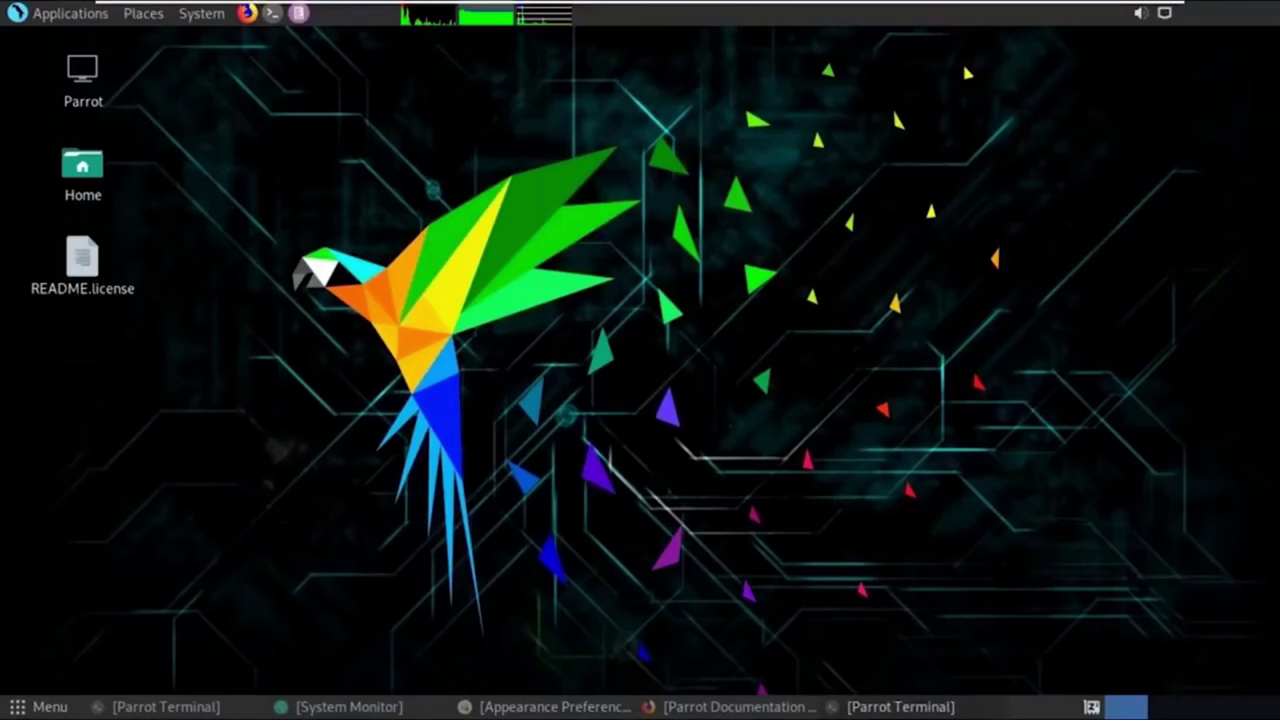
key("alt+Tab")
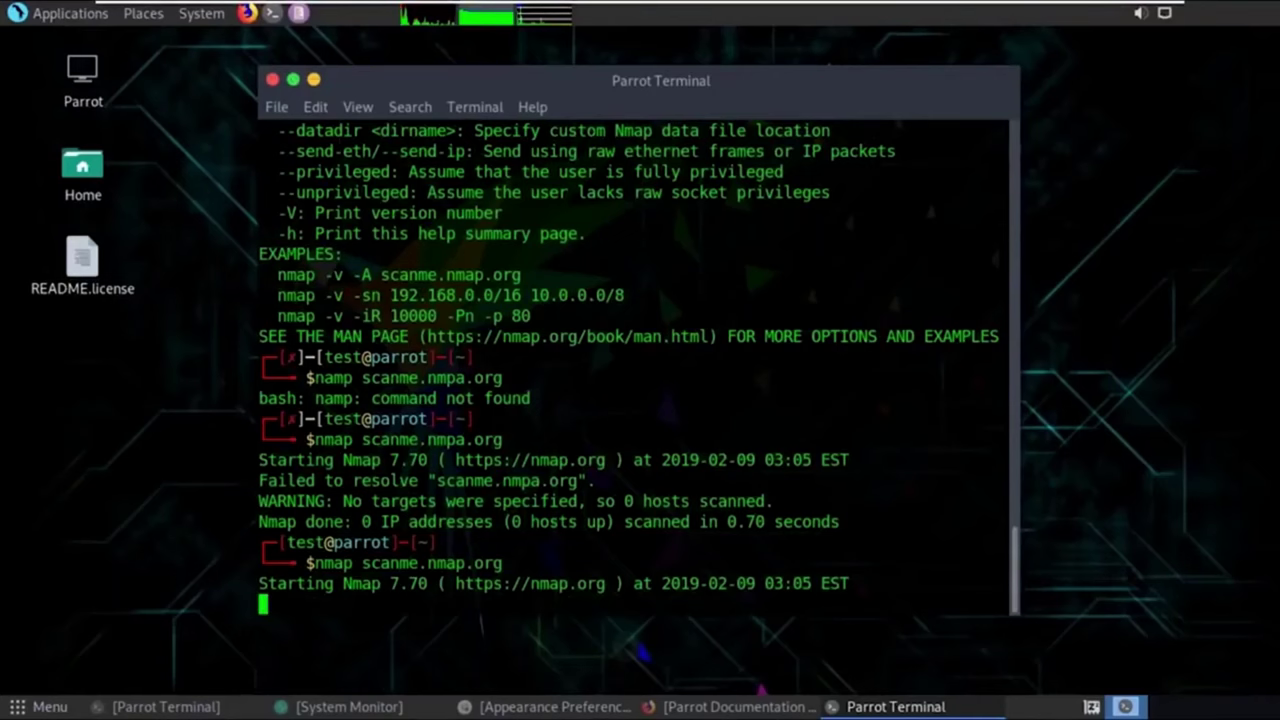
Minimize the terminal again and display the Applications > Parrot > Information Gathering tools.
left_click(313, 79)
left_click(70, 13)
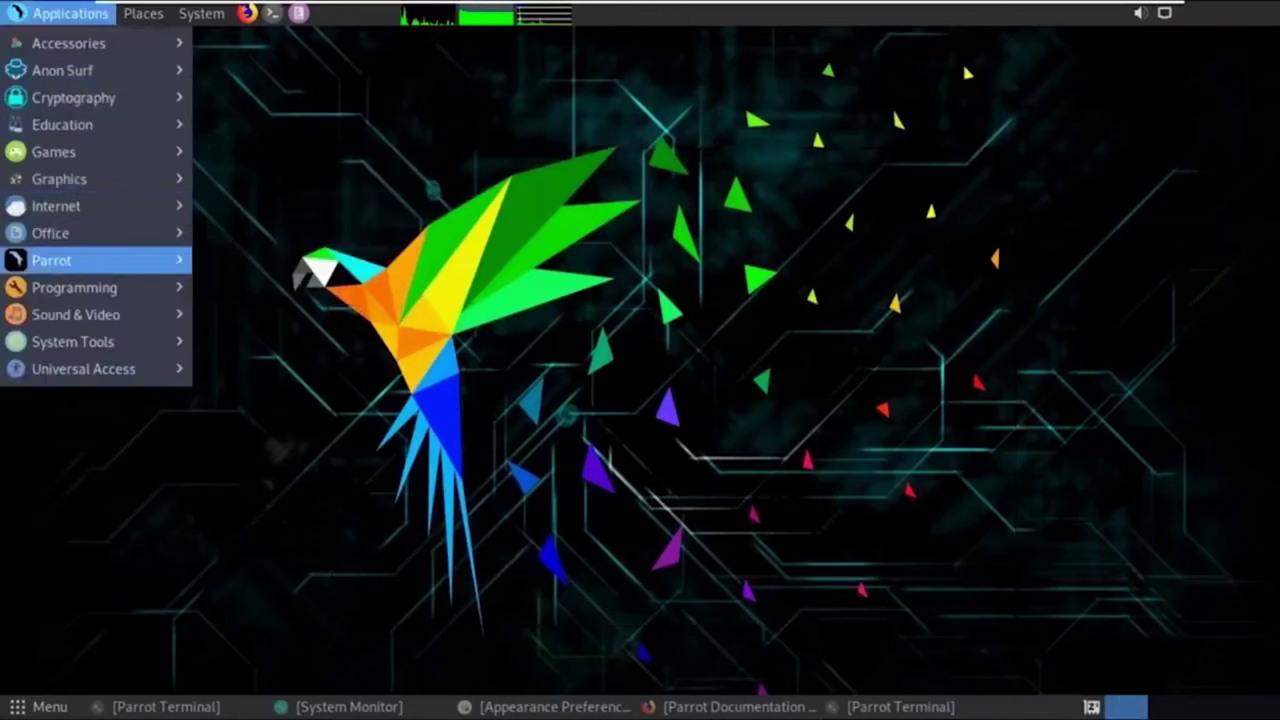
mouse_move(90, 260)
mouse_move(290, 319)
mouse_move(290, 292)
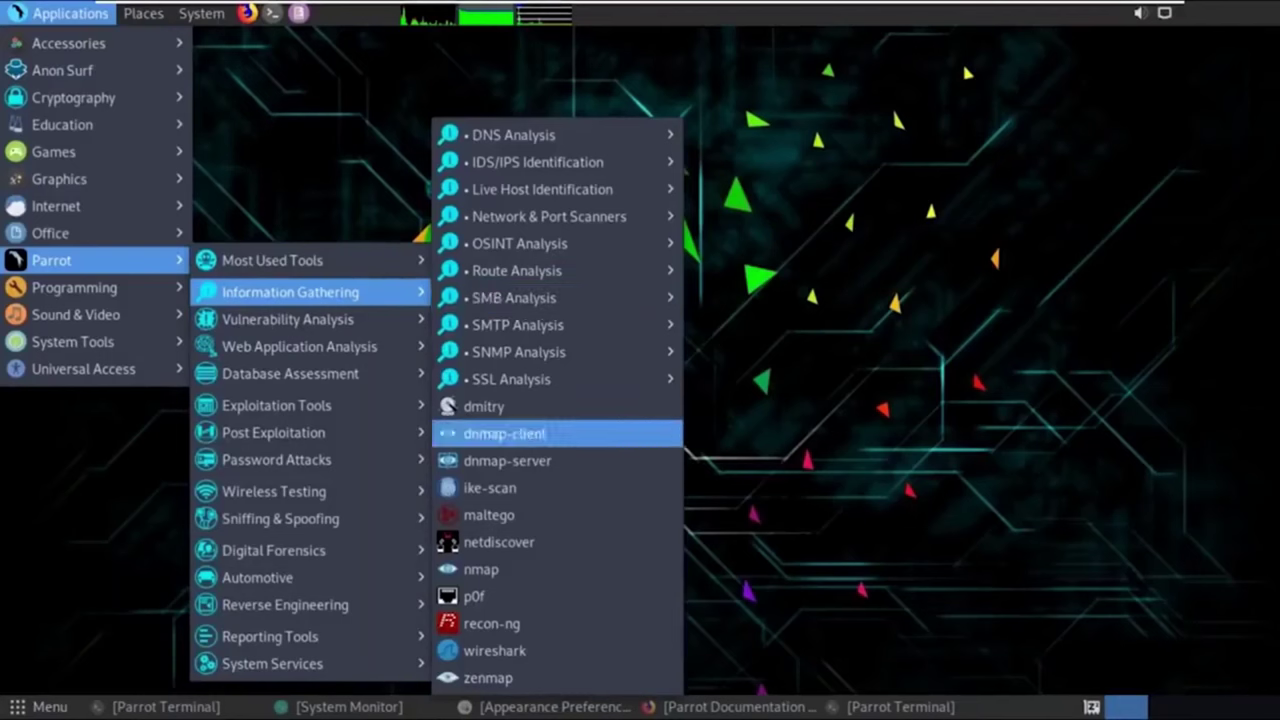
Launch dmitry from Information Gathering, authenticate sudo with the account password, and maximize the terminal.
left_click(484, 406)
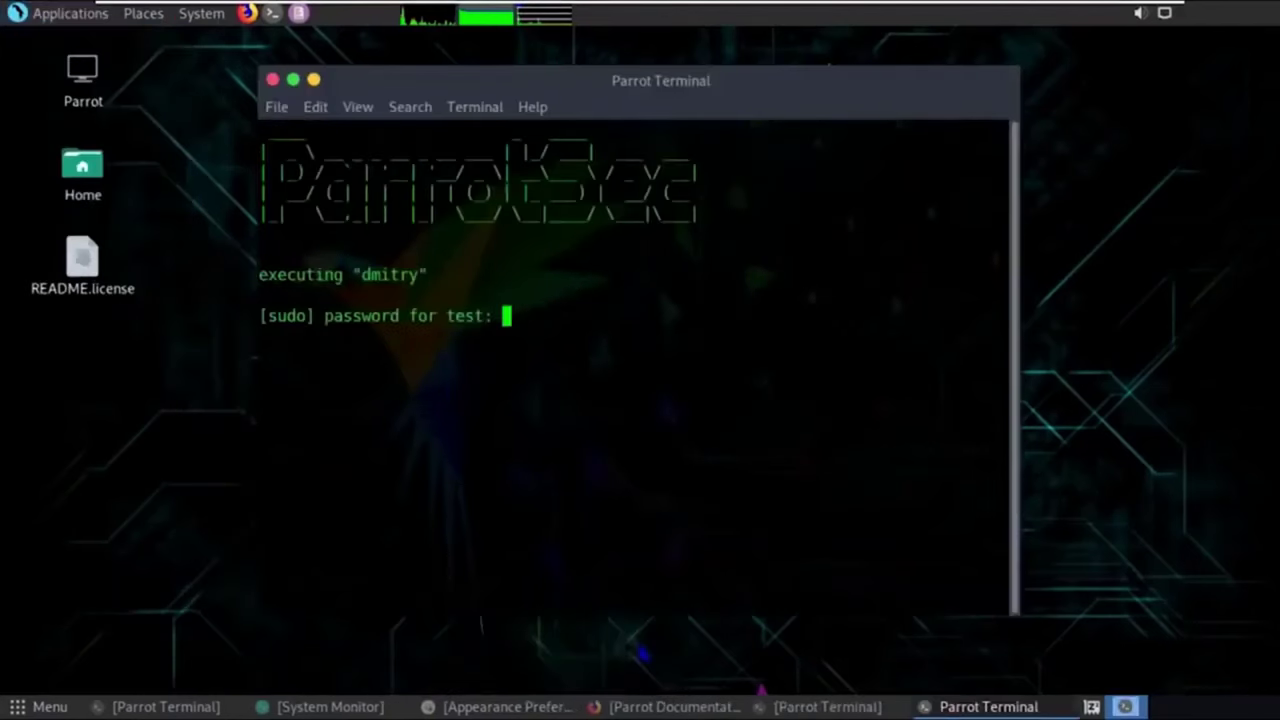
key("Return")
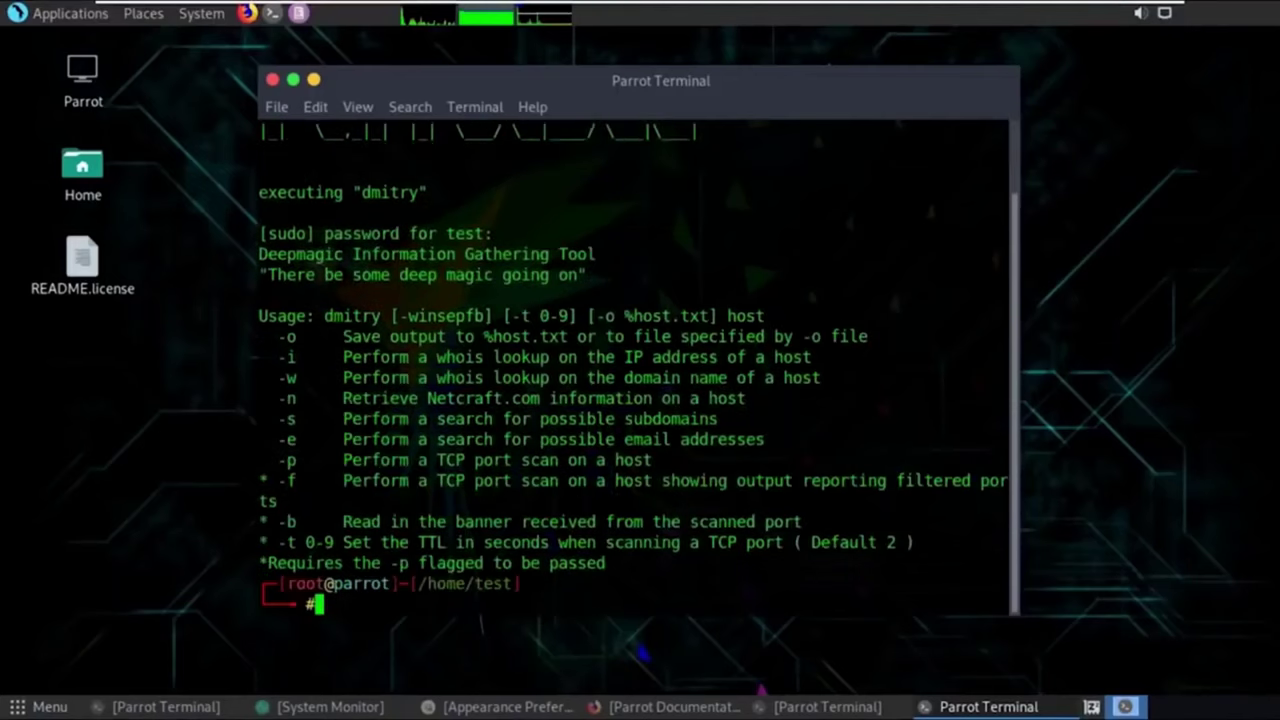
key("alt+F10")
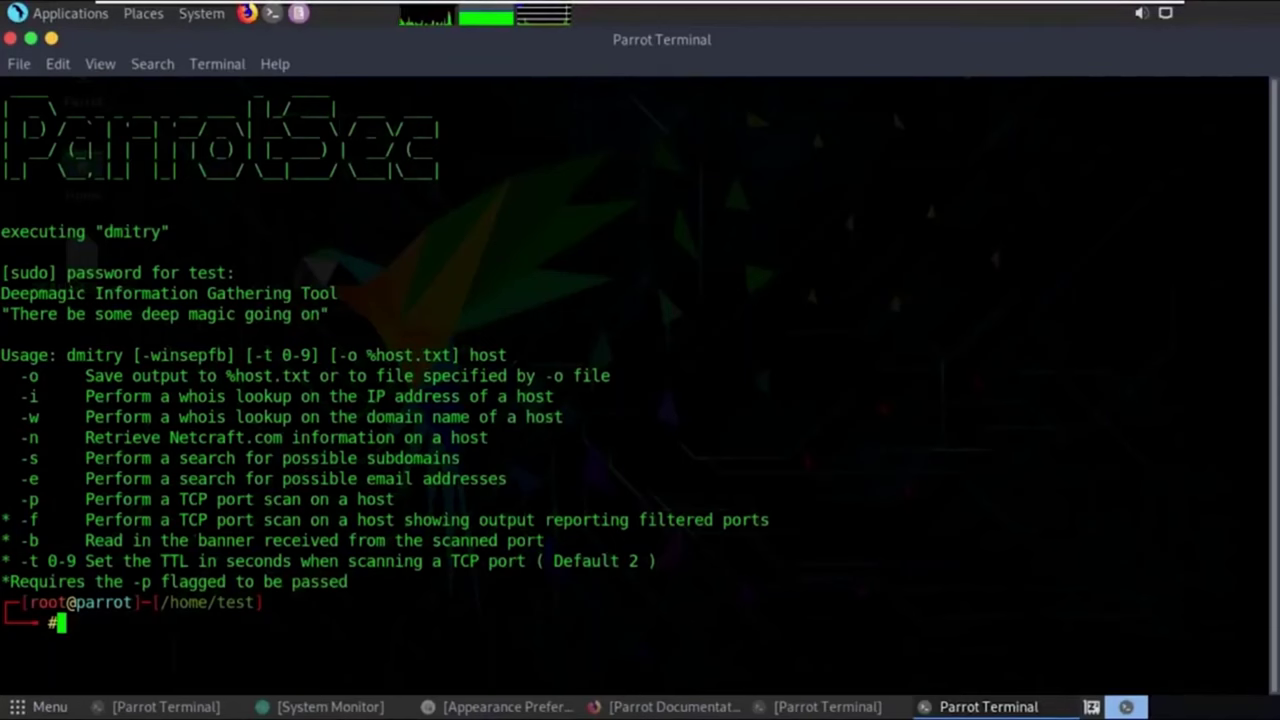
Run 'sudo dmitry -winsepo text.txt ww.pintrest.co' to save the gathered information to text.txt.
type("dmitry")
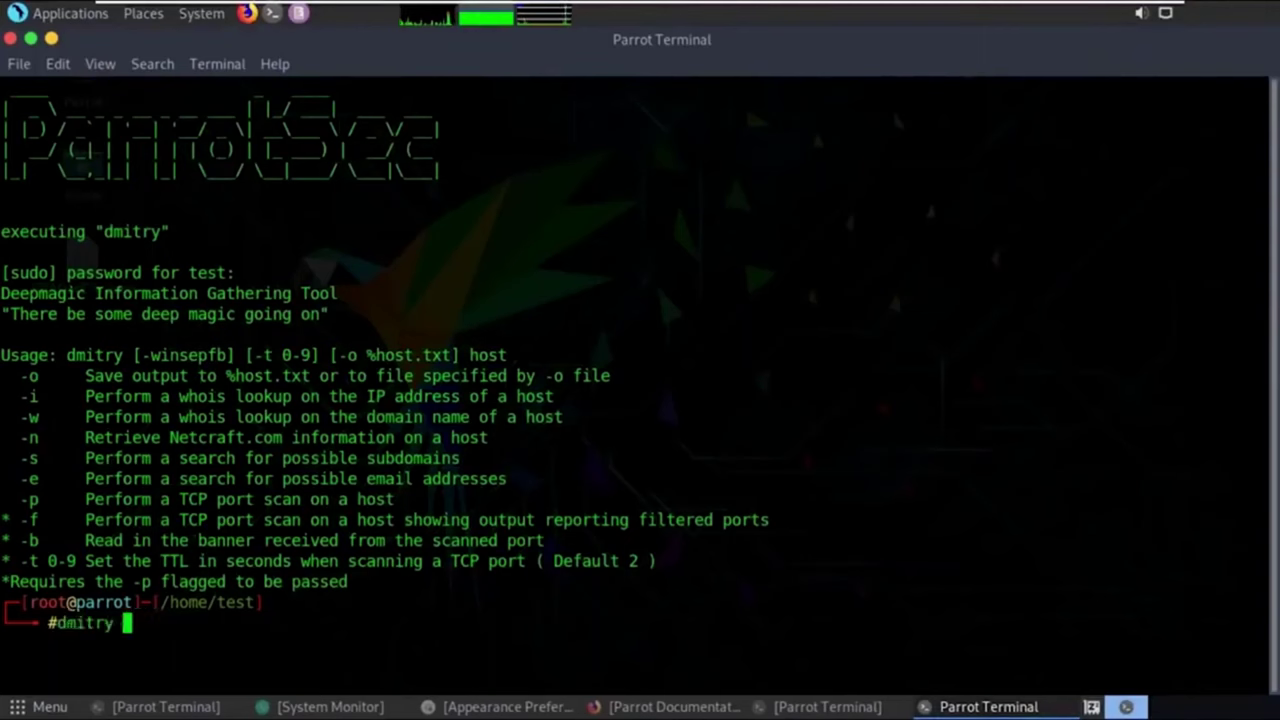
type(" -winsep")
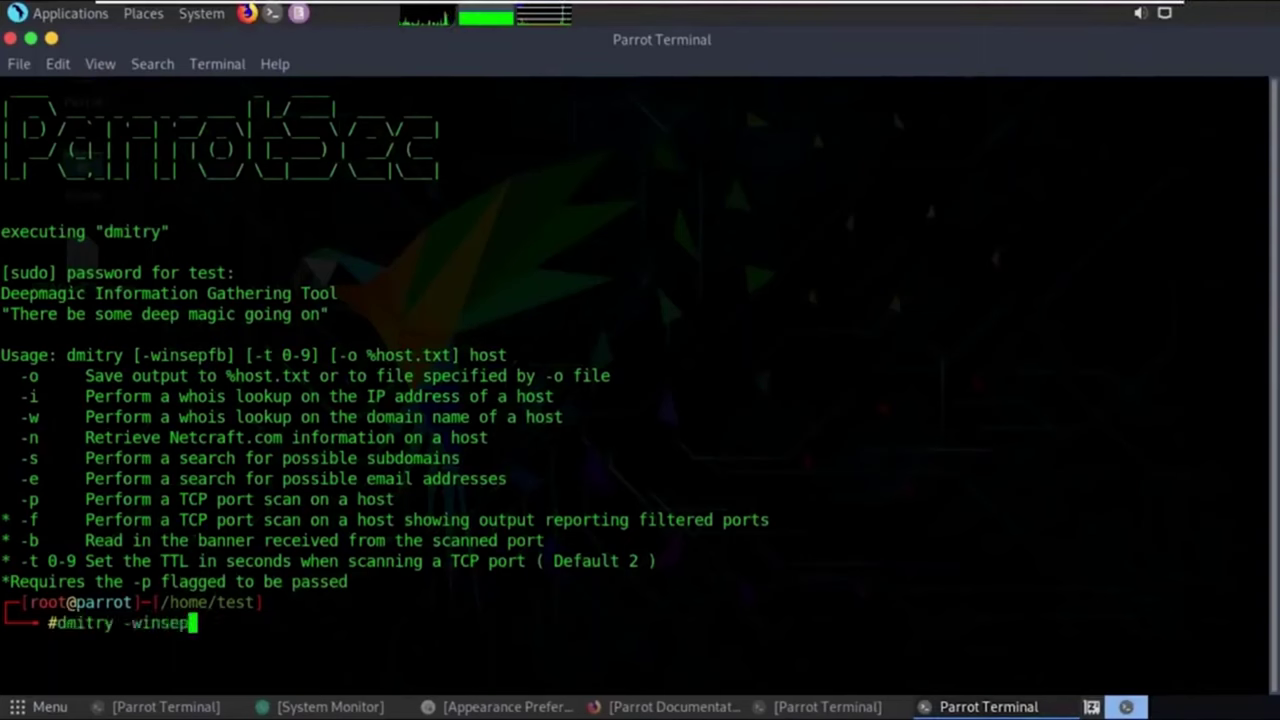
type("o")
key("Home")
type("sudo")
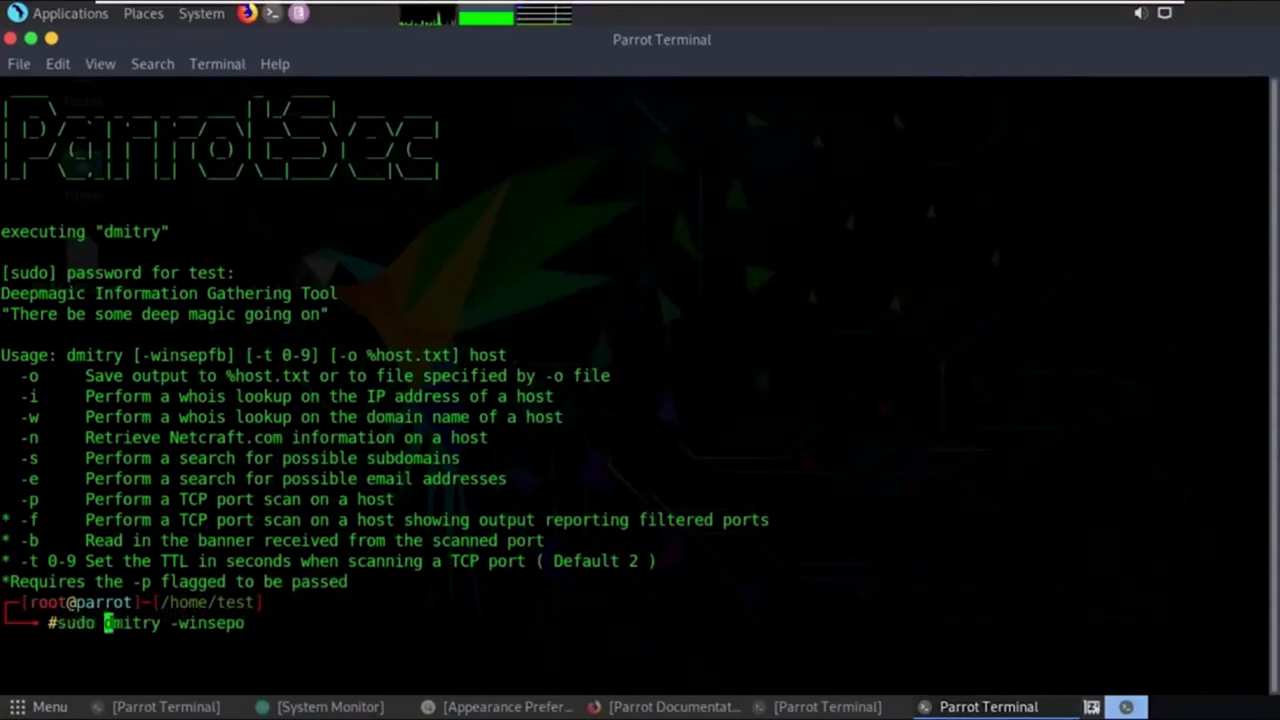
key("Right")
key("Right")
key("End")
type("te")
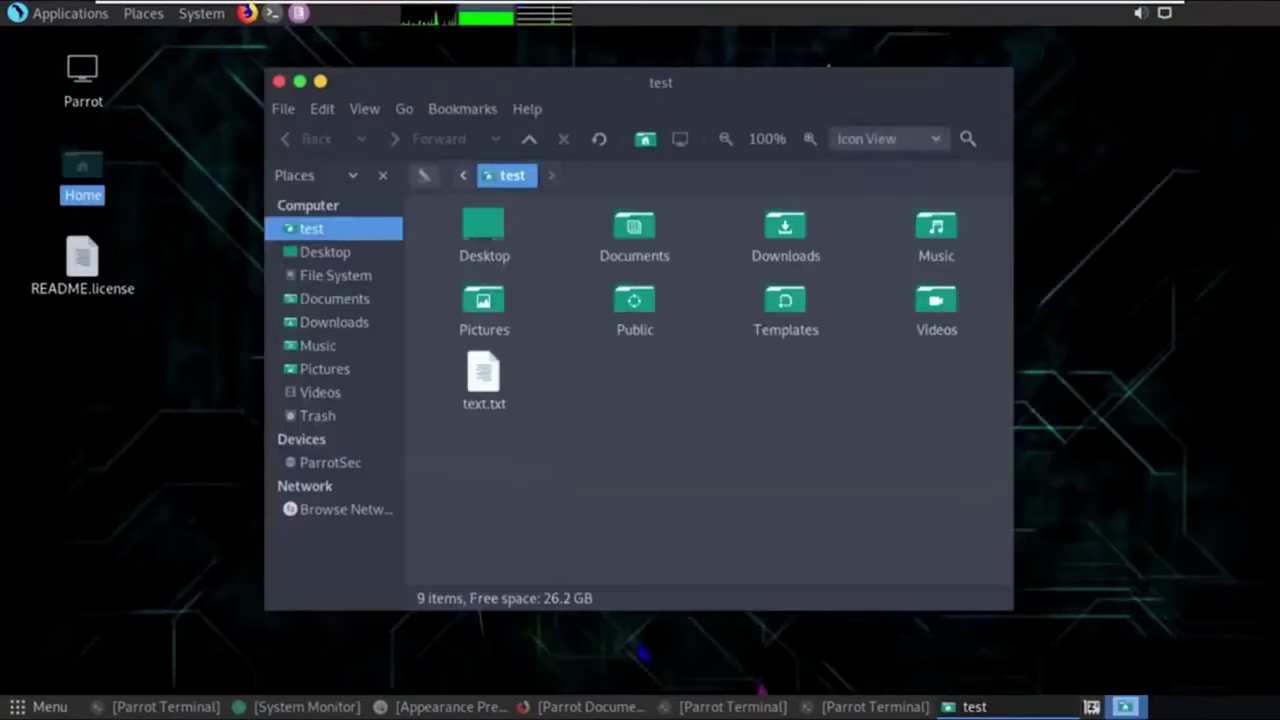
key("alt+Tab")
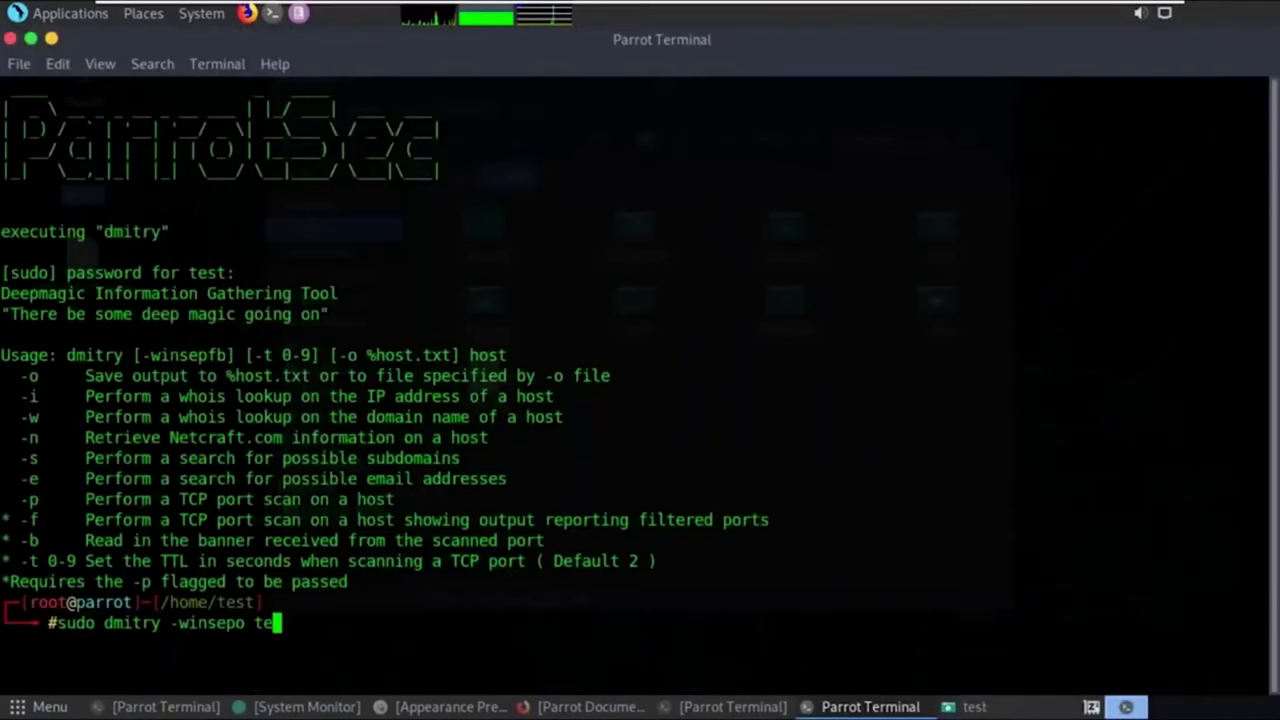
type("xt.tx")
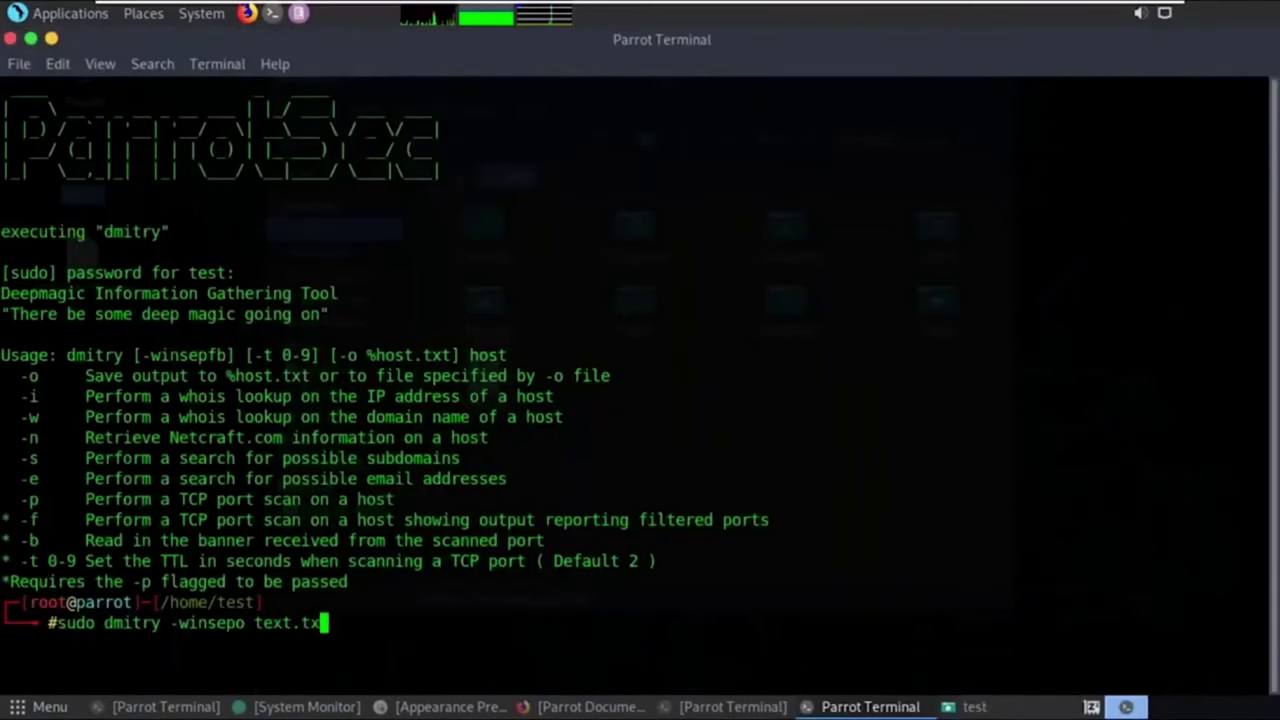
type("t")
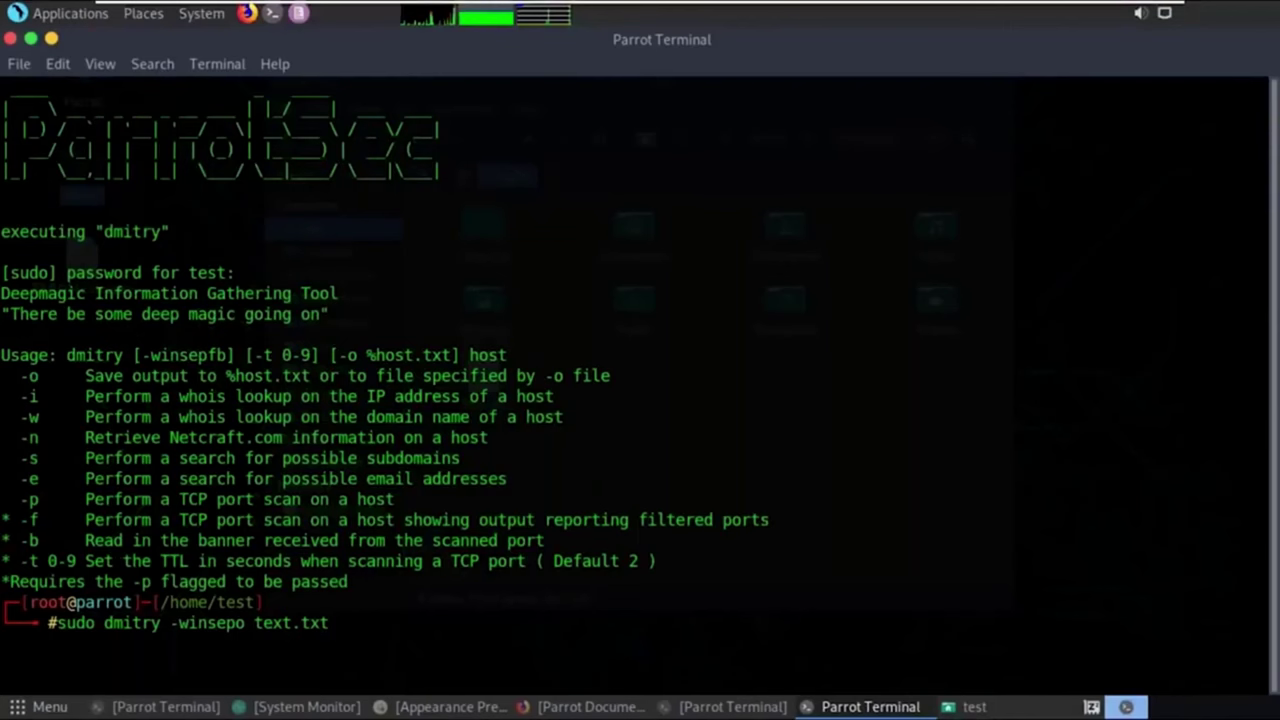
type("ww.pint")
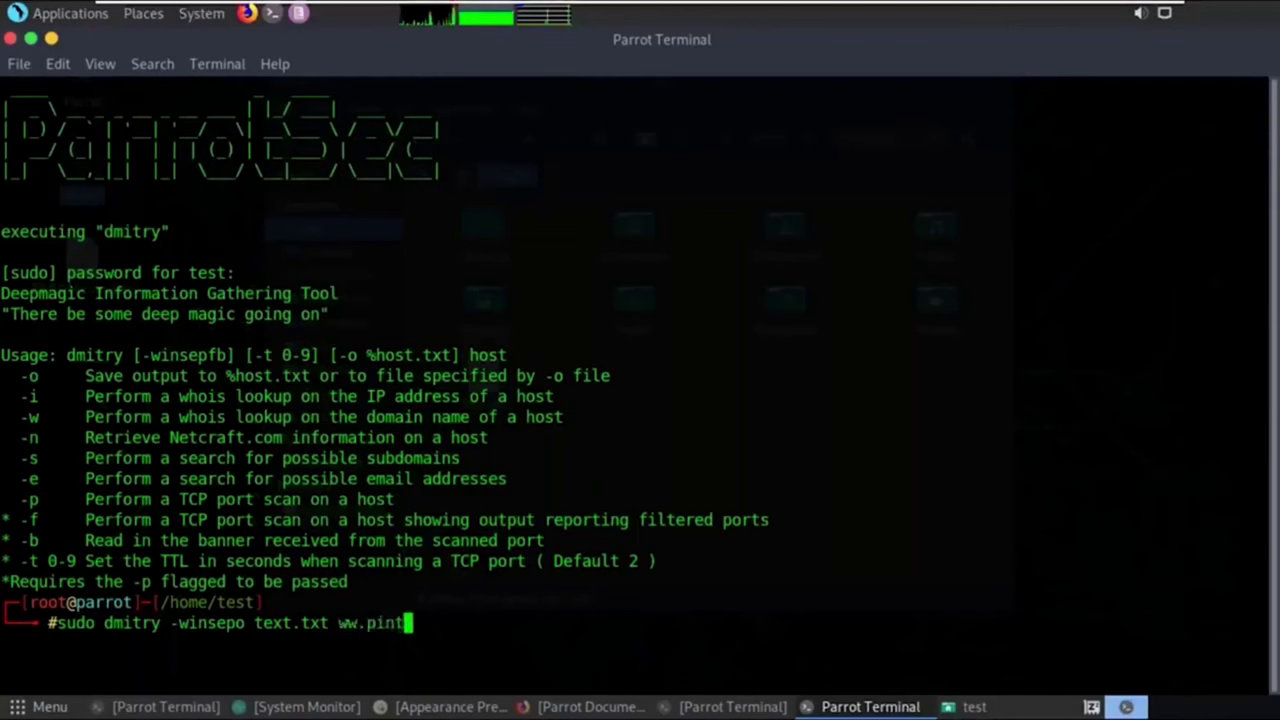
type("rest.co")
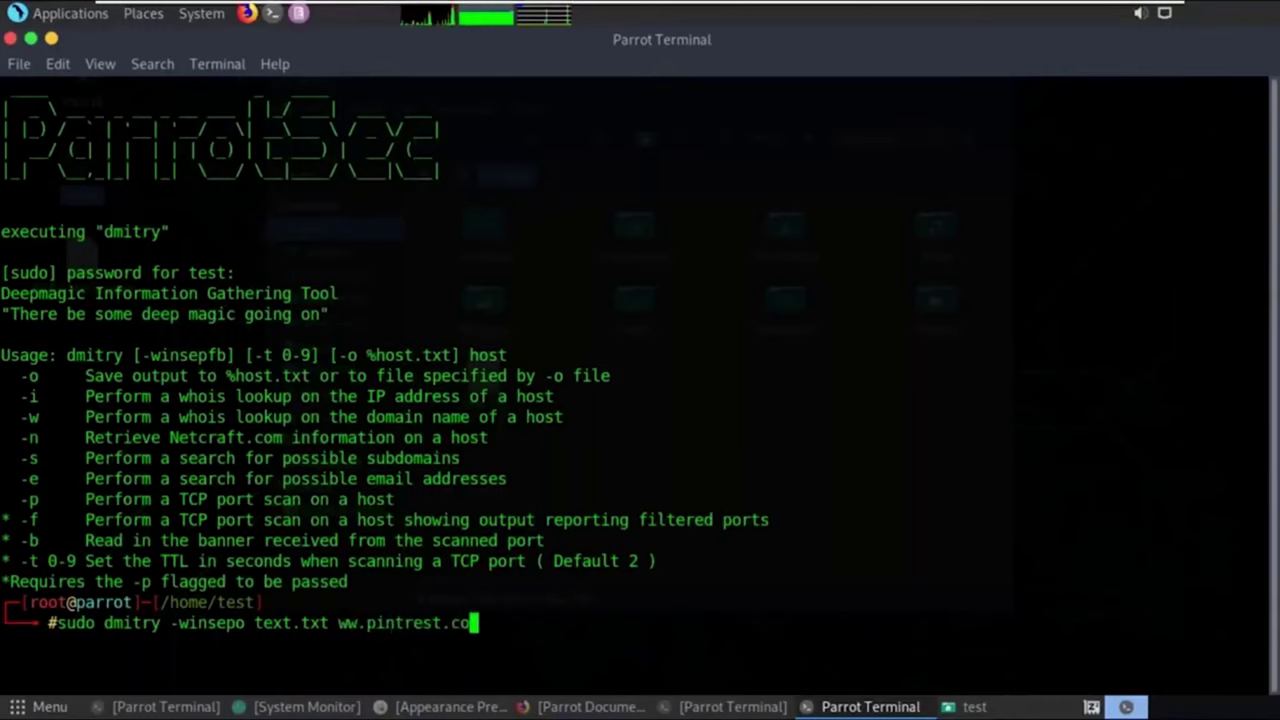
key("Return")
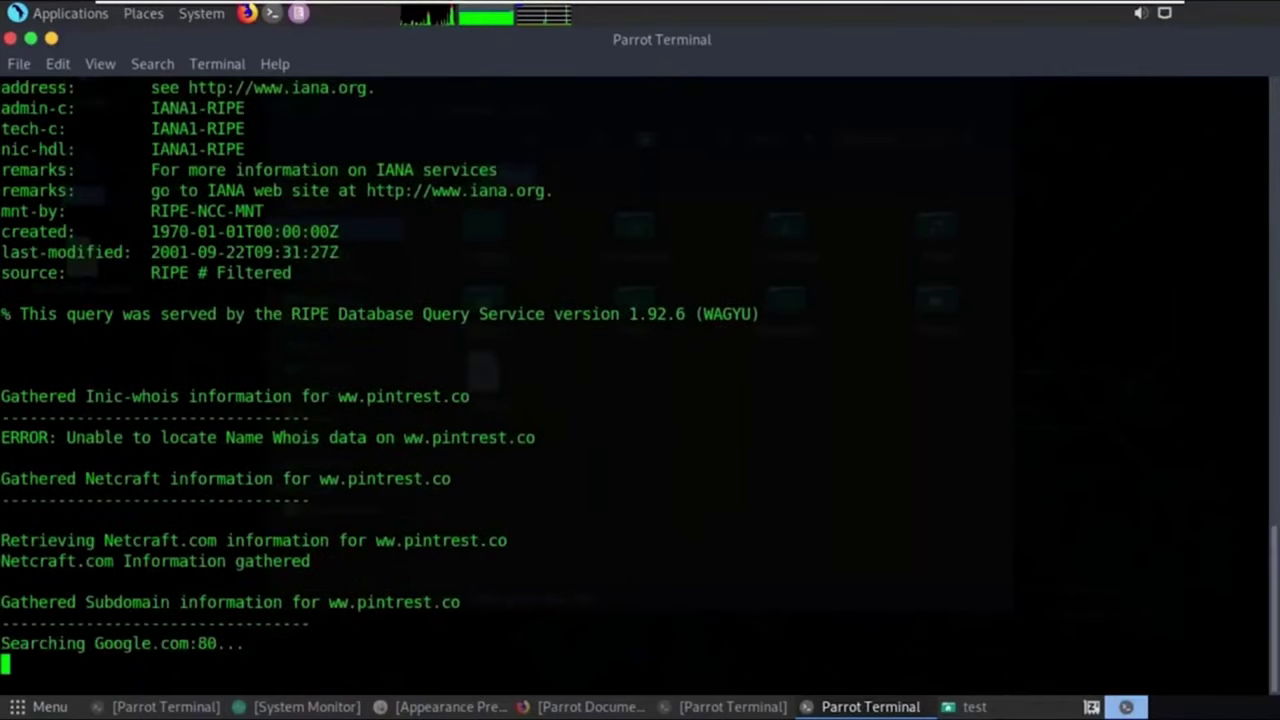
scroll(1277, 270, "up", 1)
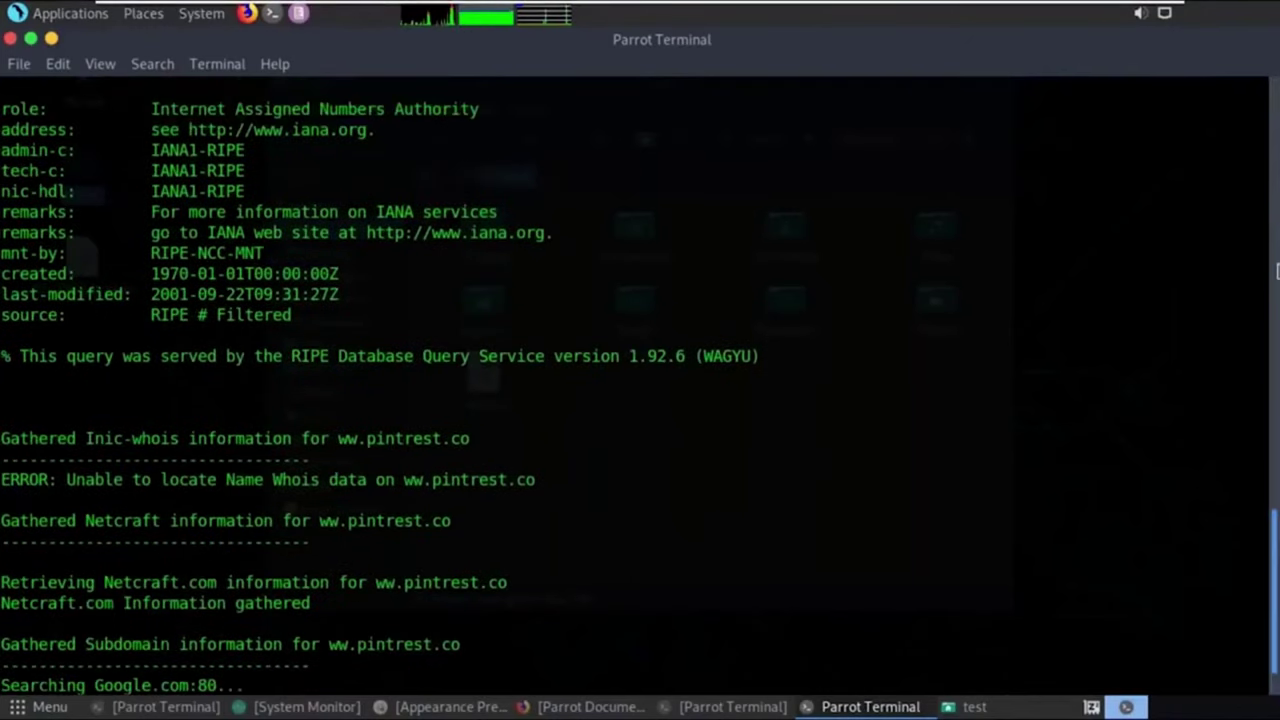
scroll(1277, 250, "up", 5)
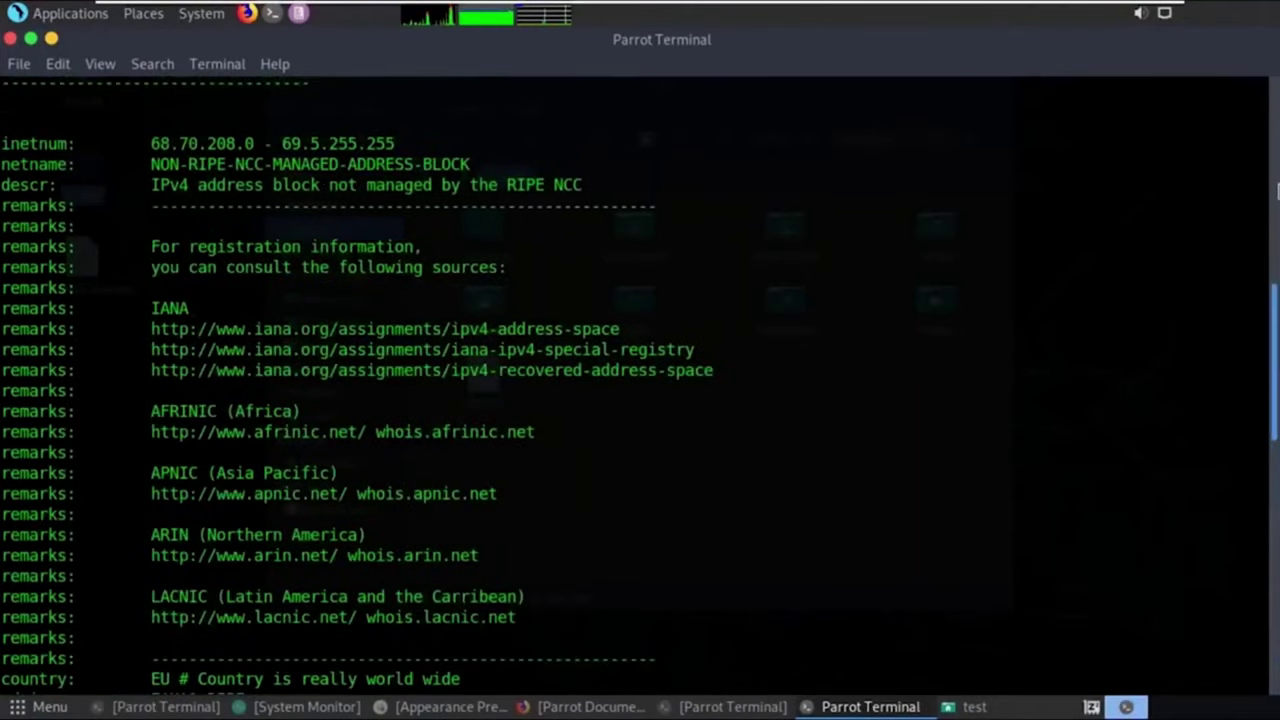
scroll(640, 380, "up", 8)
triple_click(40, 451)
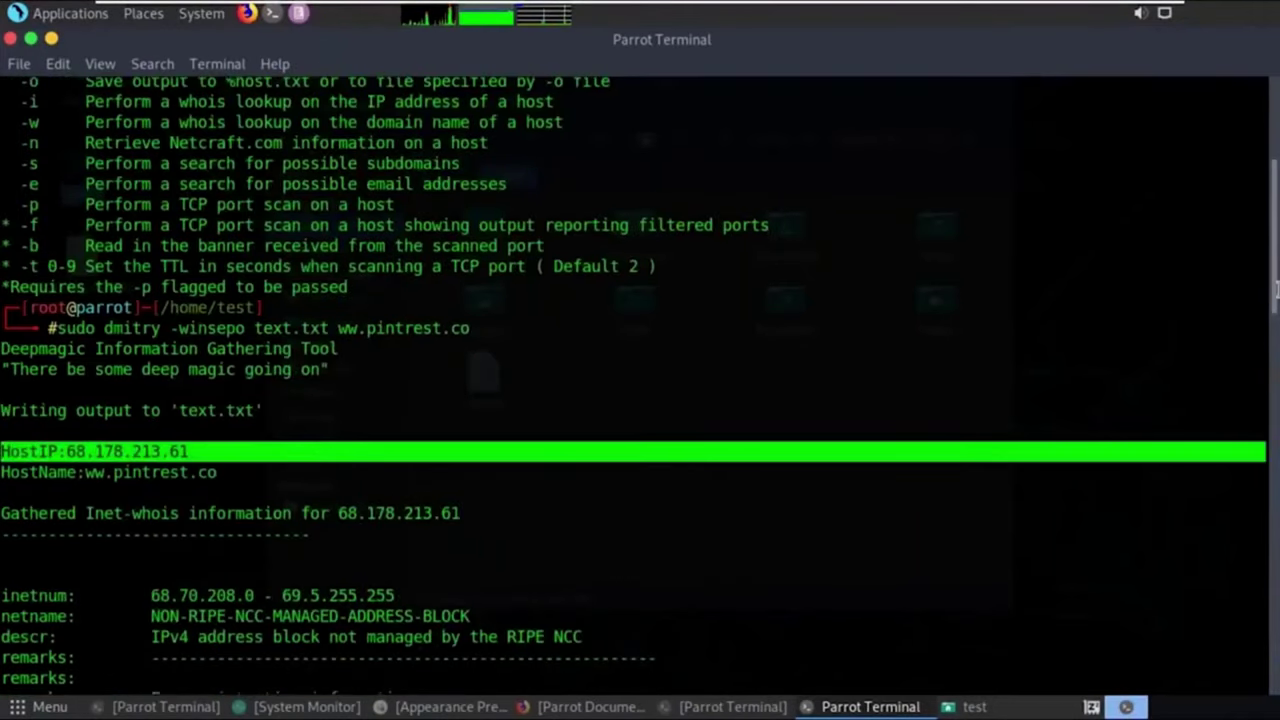
left_click(1080, 292, "shift")
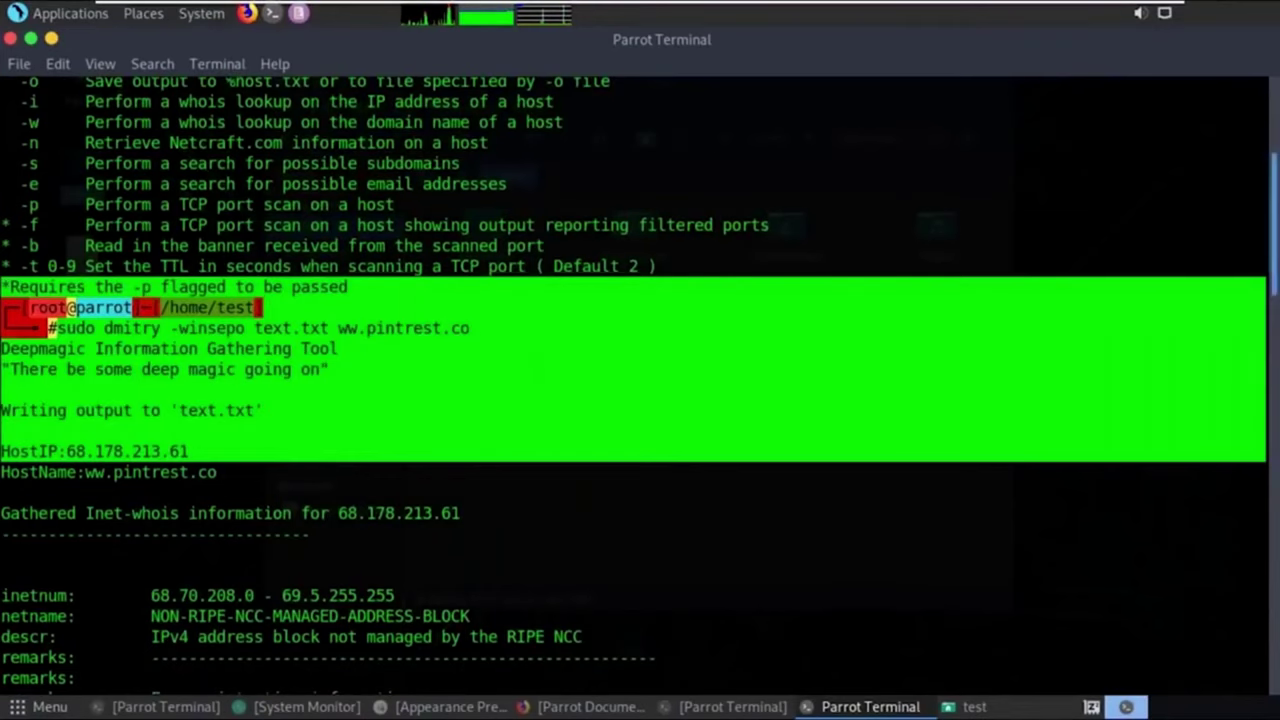
scroll(640, 386, "down", 3)
scroll(640, 386, "down", 7)
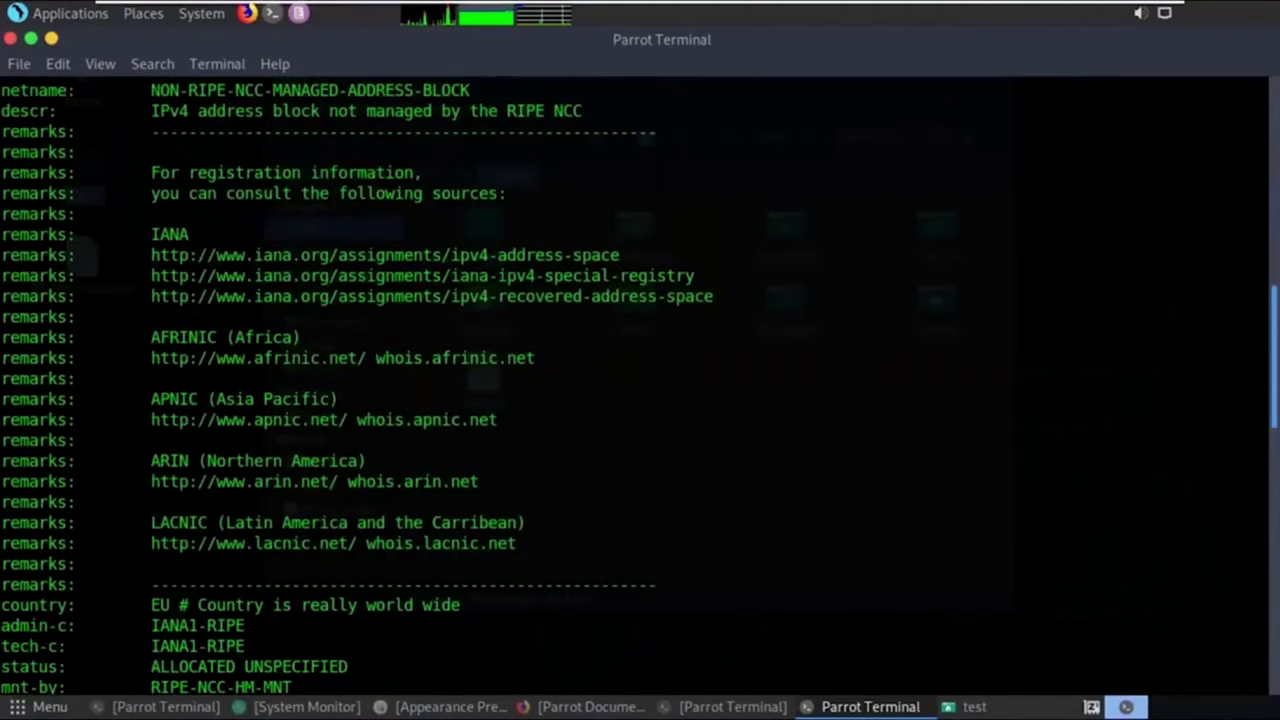
scroll(640, 386, "down", 5)
left_click_drag(2, 416, 113, 416)
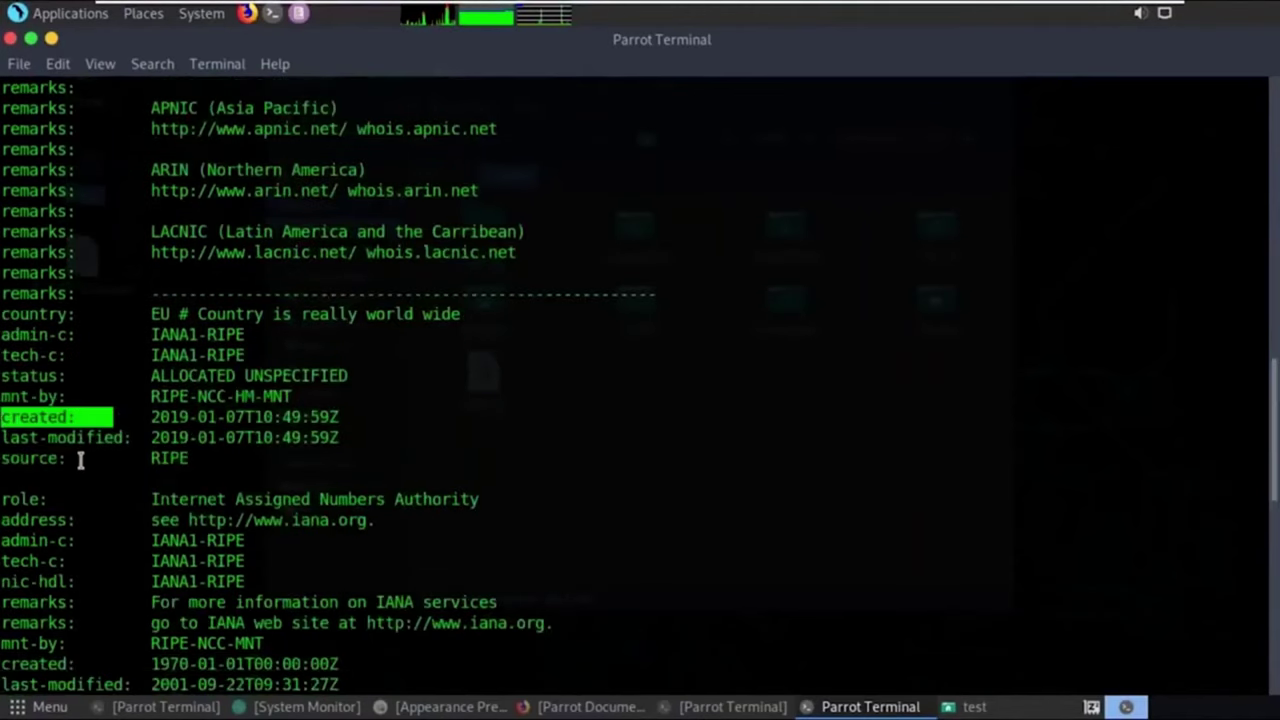
left_click_drag(80, 458, 113, 416)
double_click(37, 519)
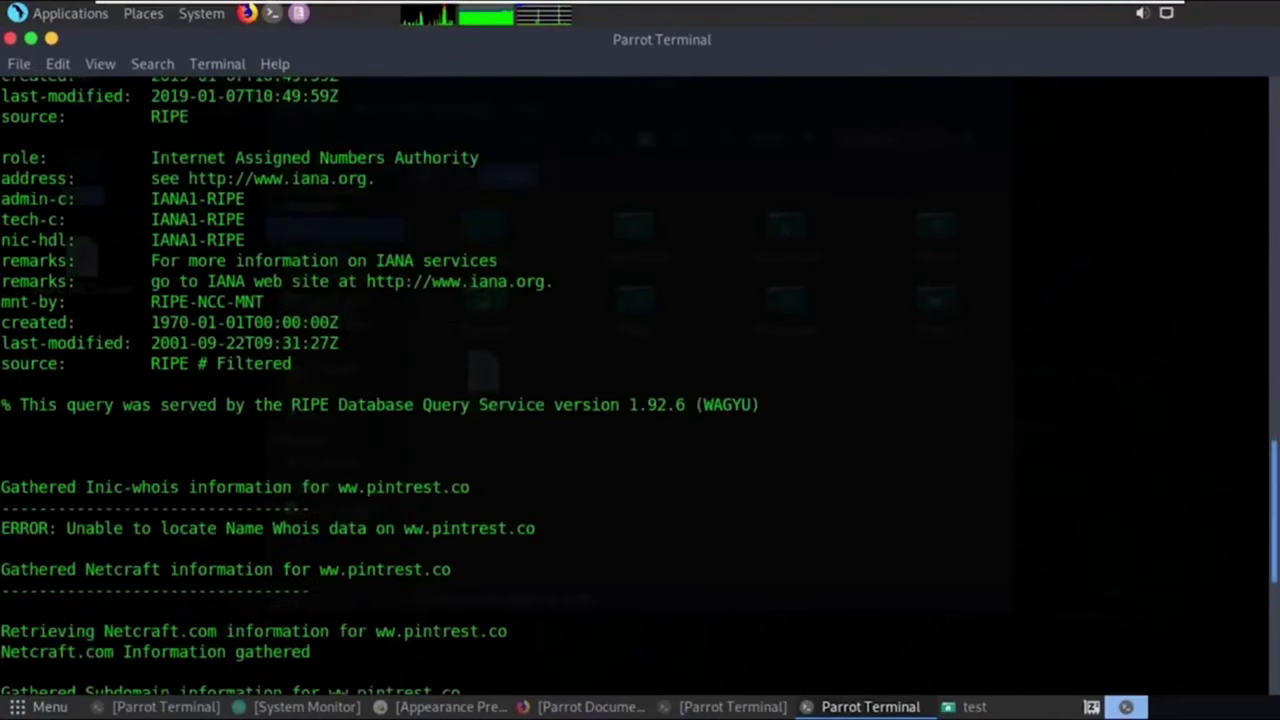
scroll(640, 380, "up", 1)
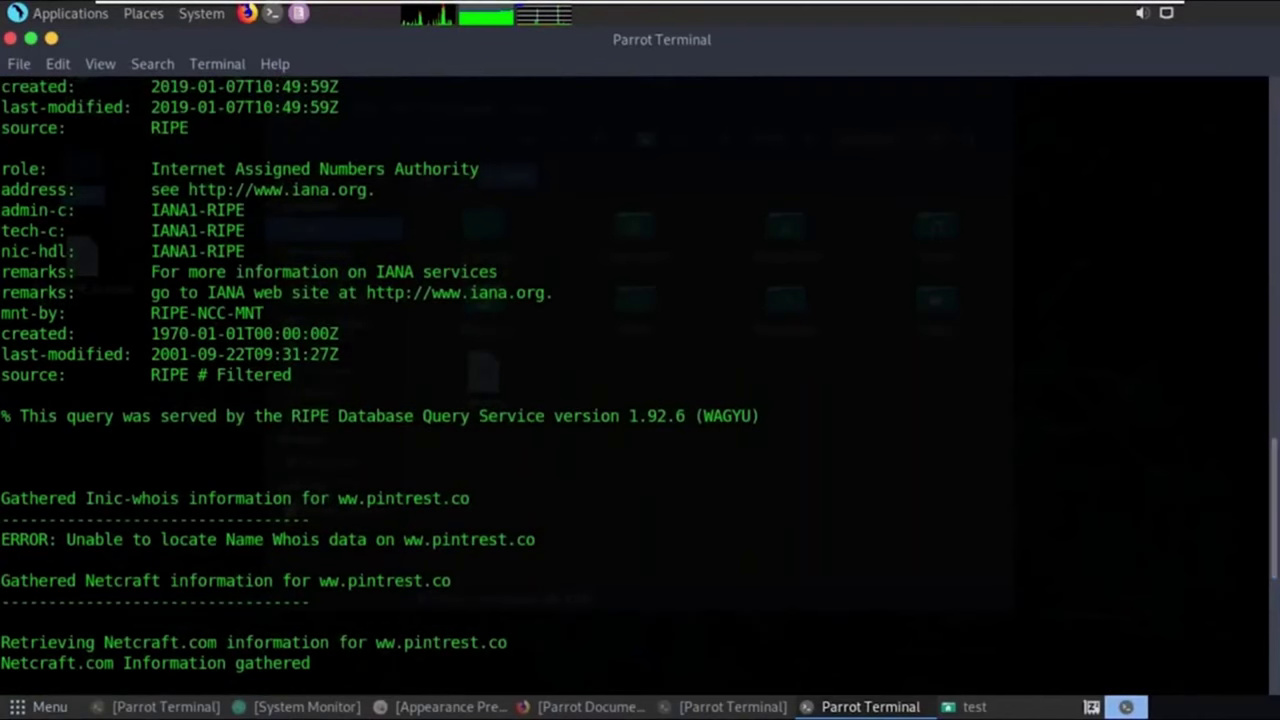
scroll(379, 379, "up", 8)
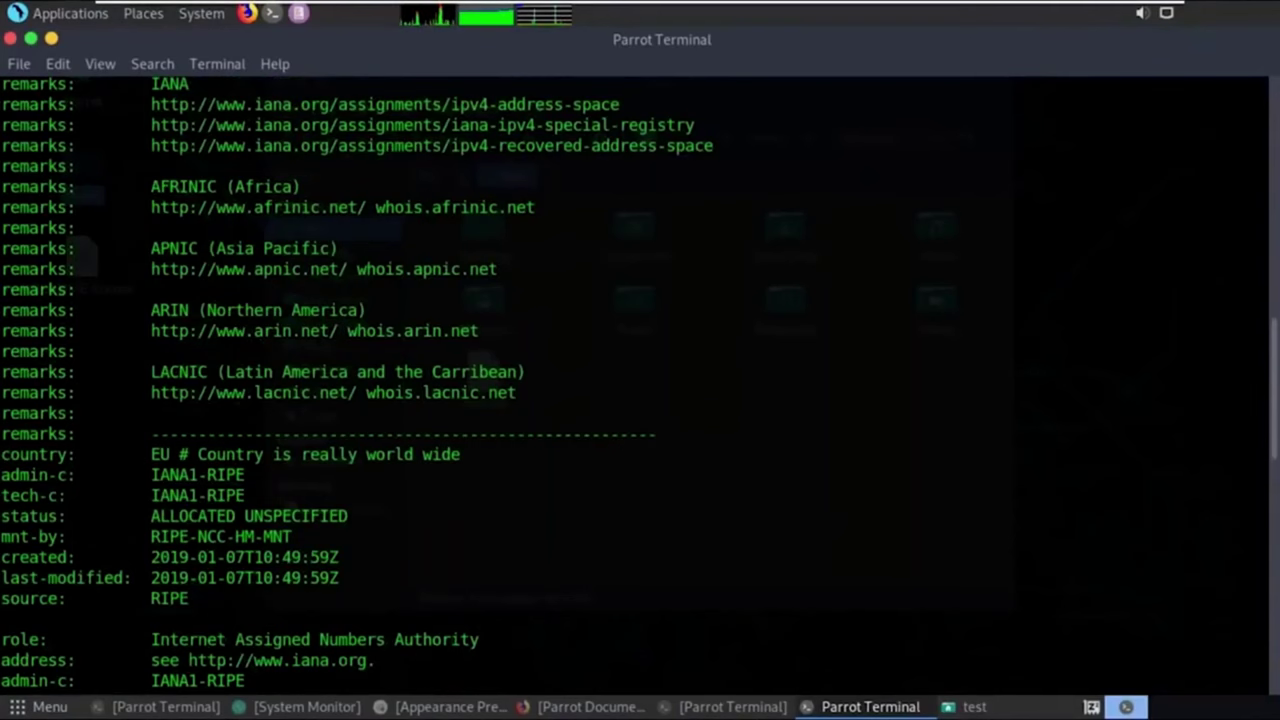
left_click(51, 38)
Highlight the nmap host, IP, 992 closed ports and port table, then reveal the desktop.
left_click(733, 706)
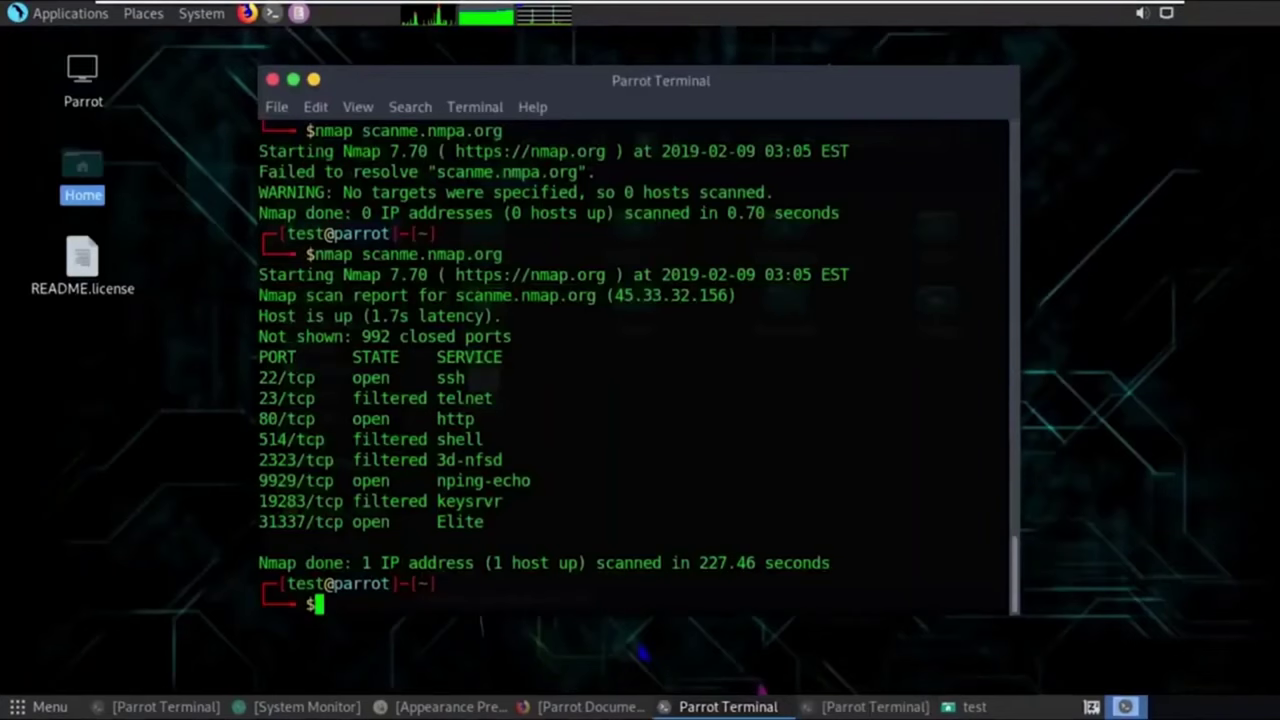
left_click_drag(700, 254, 362, 254)
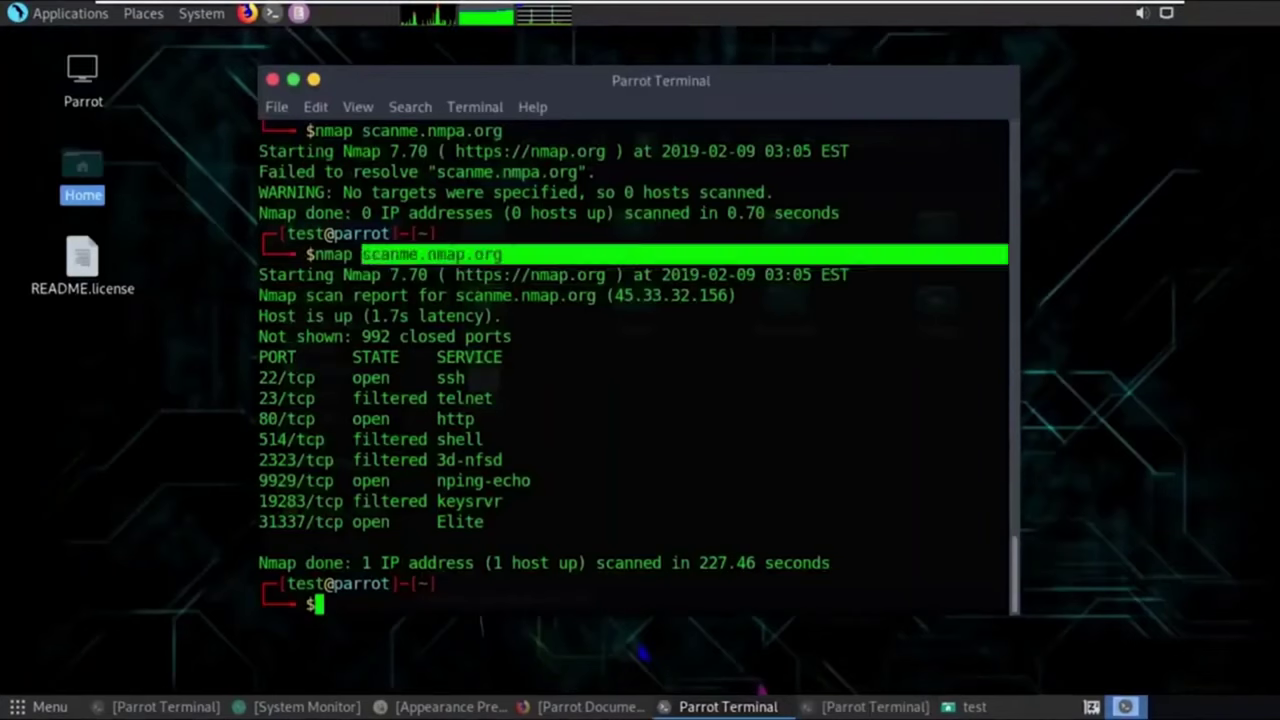
left_click_drag(737, 295, 617, 301)
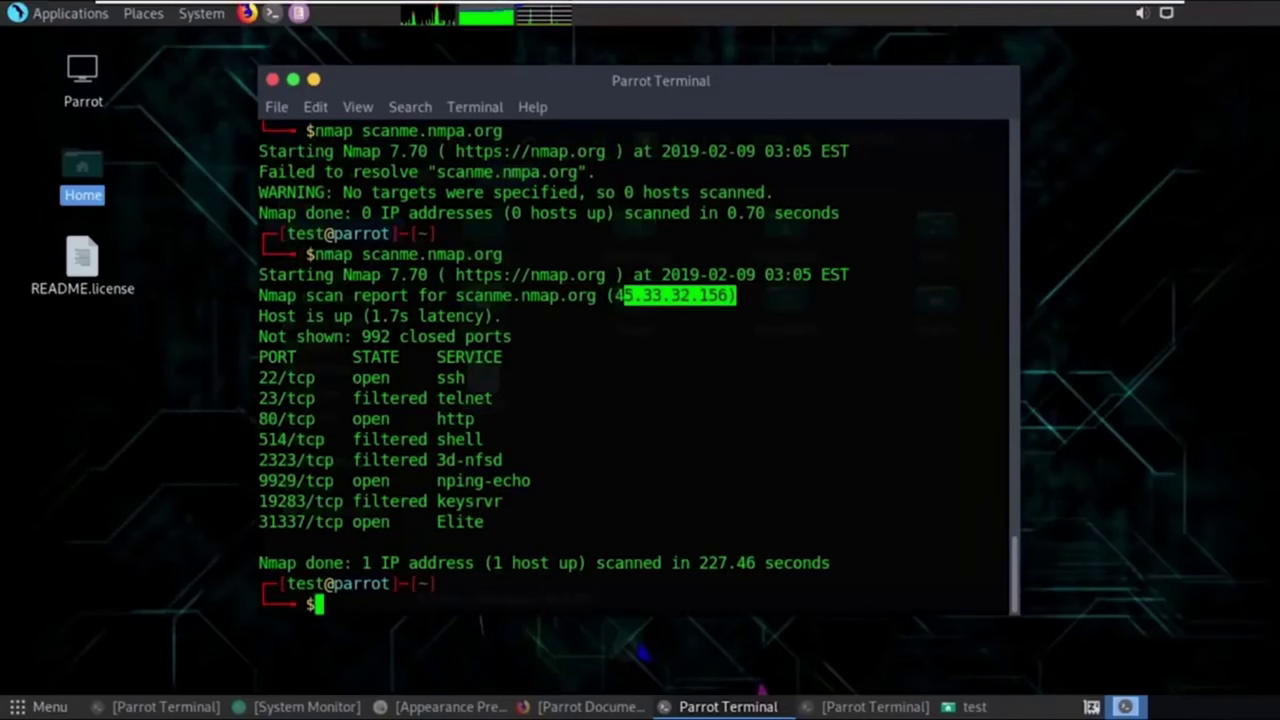
left_click_drag(362, 336, 1006, 336)
left_click_drag(259, 521, 268, 357)
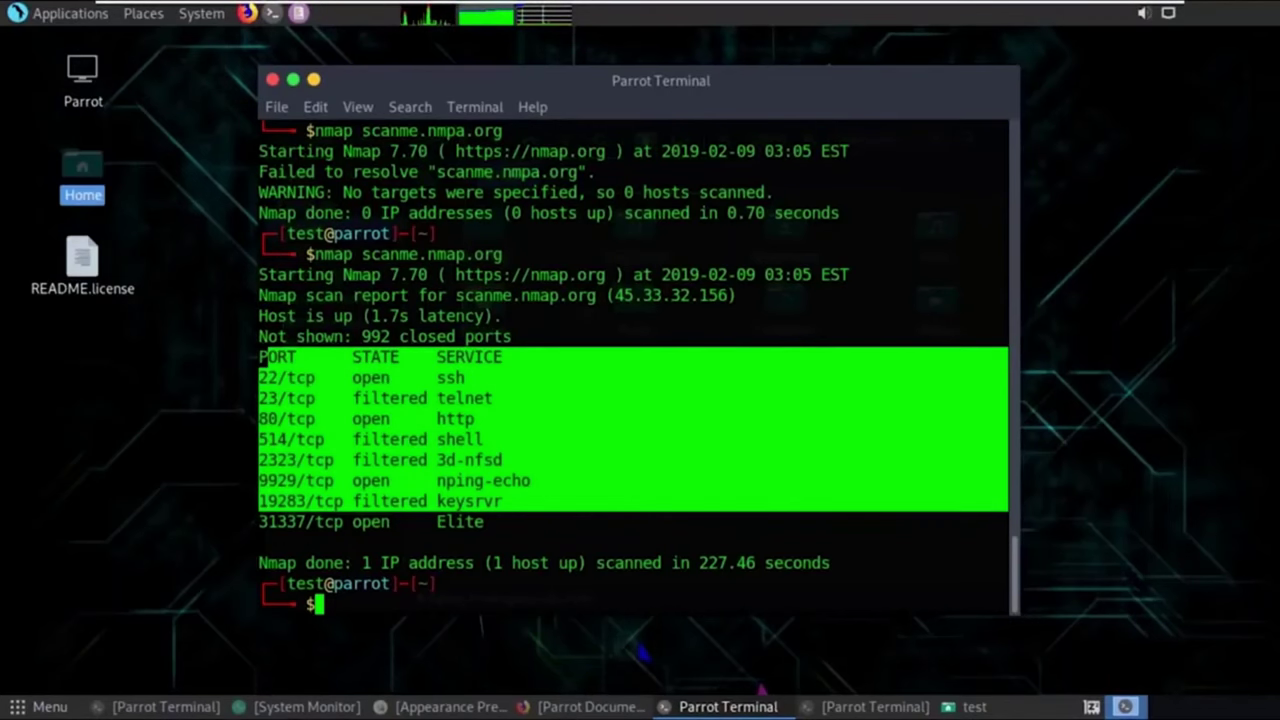
key("alt+Tab")
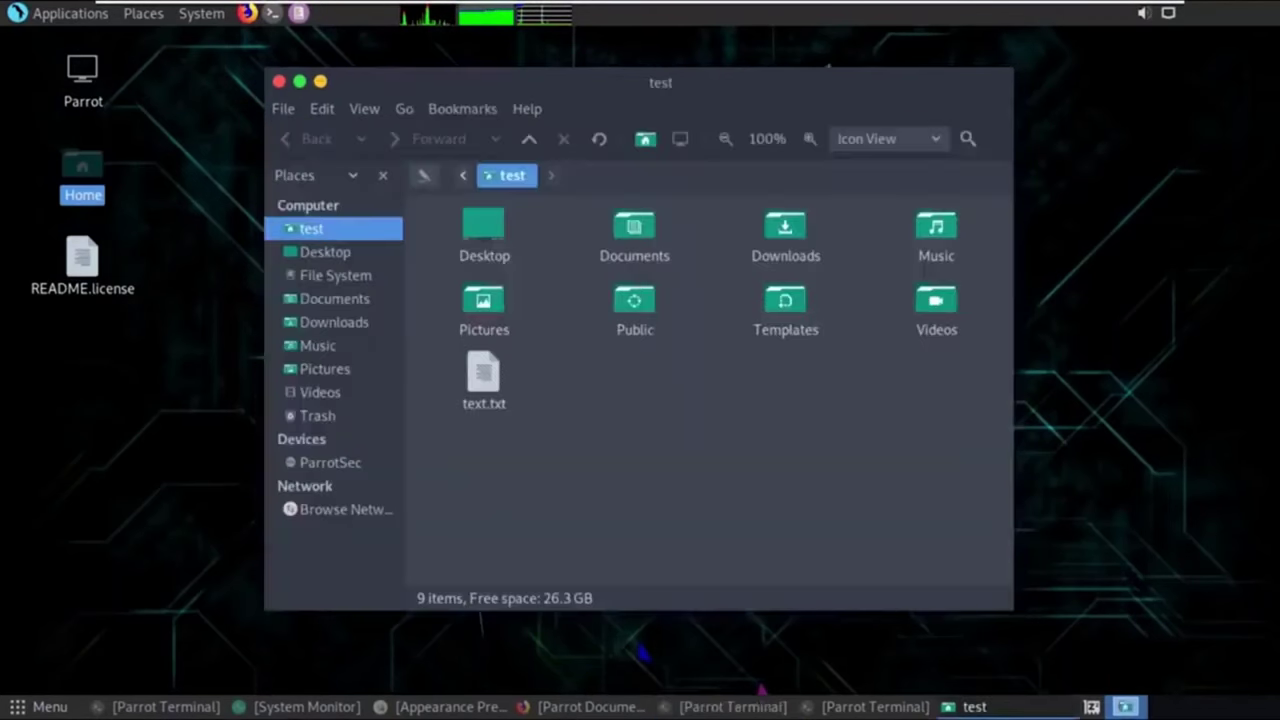
key("ctrl+alt+d")
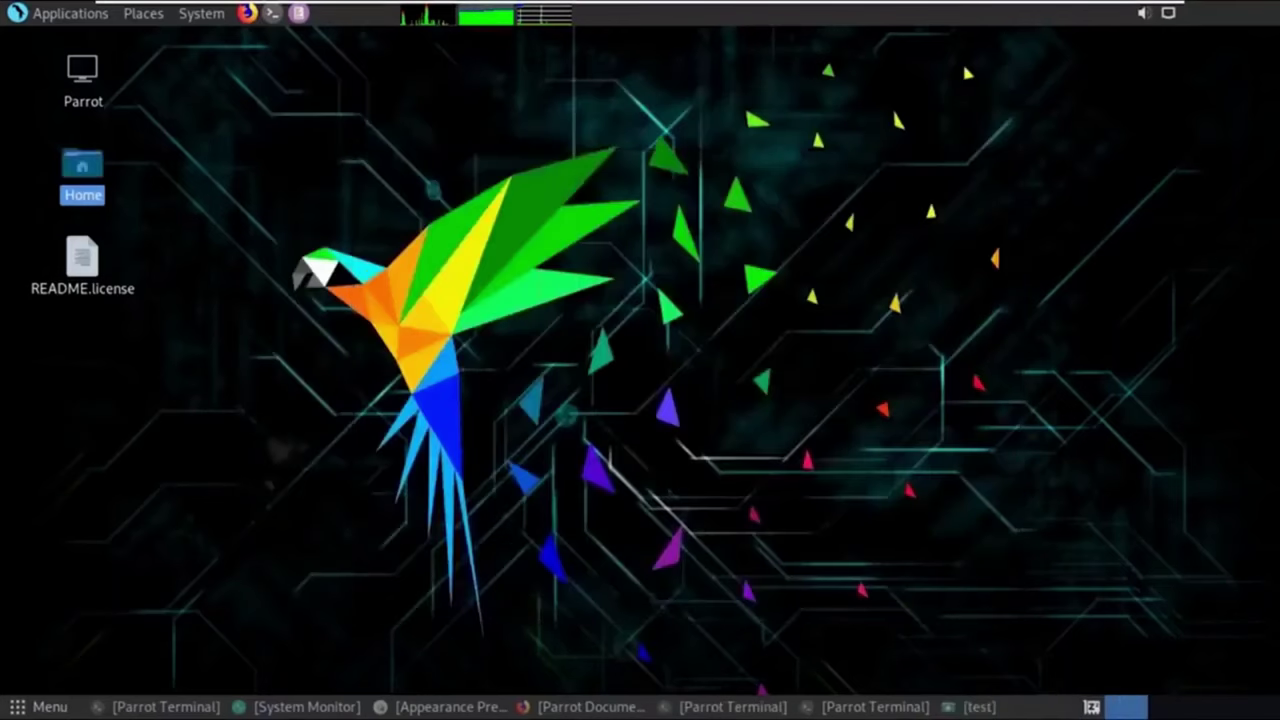